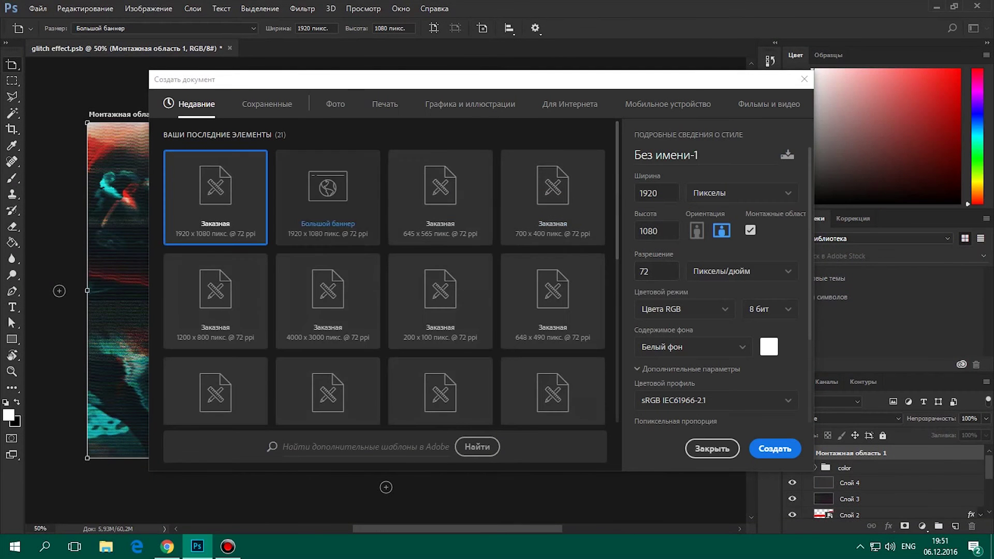
# Create a 1920×1080 document and embed the protivogaz photo, scaled to fill the artboard
pyautogui.click(775, 448)
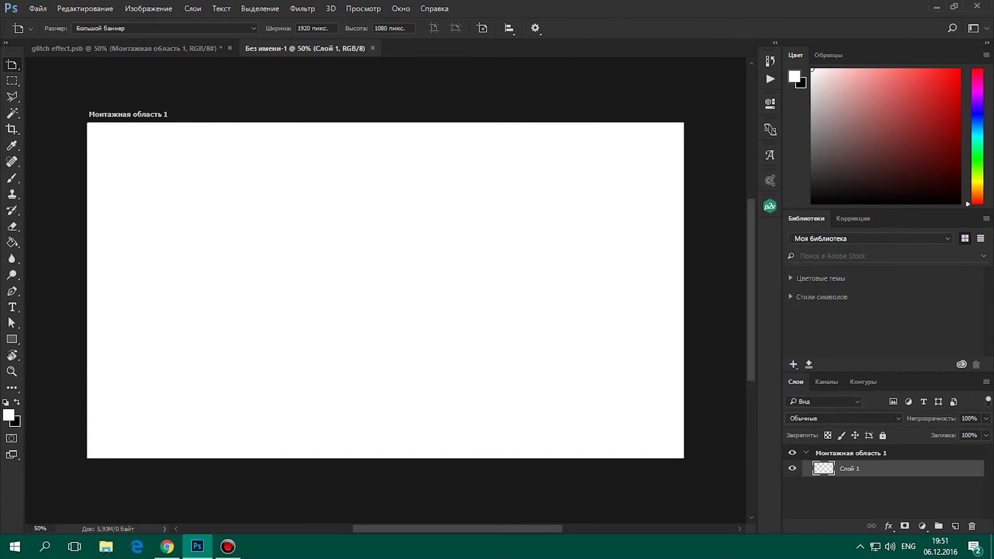
pyautogui.click(38, 9)
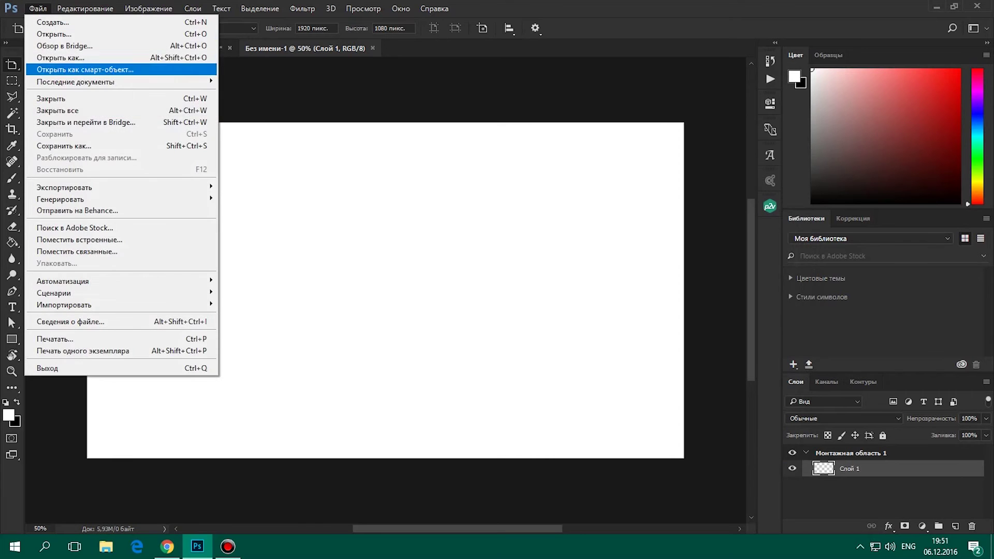
pyautogui.click(77, 228)
pyautogui.click(145, 83)
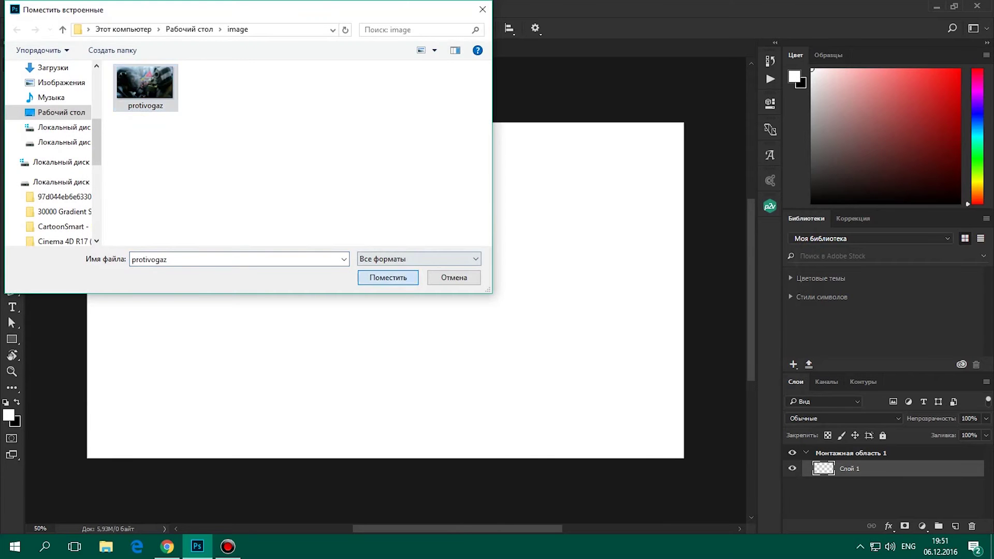
pyautogui.press('Return')
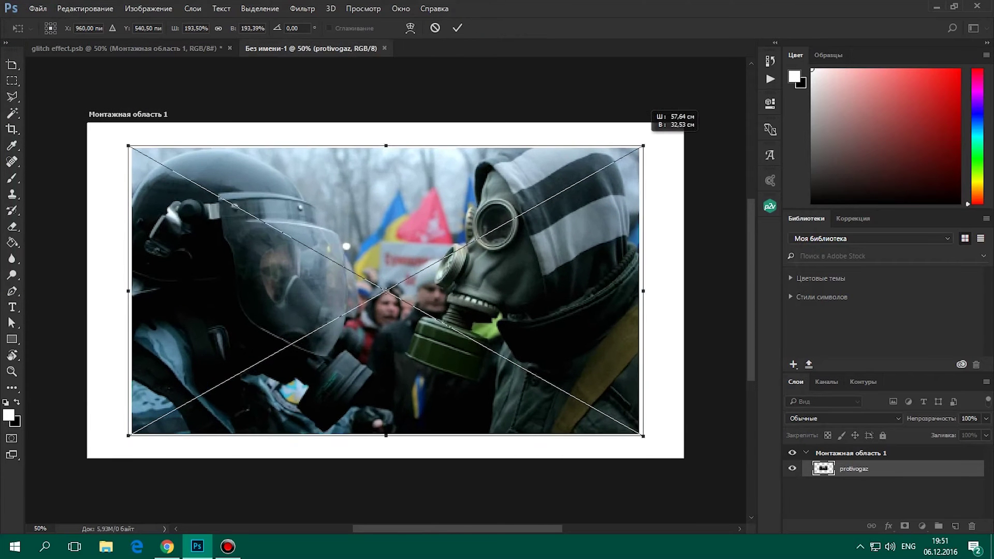
pyautogui.moveTo(642, 435); pyautogui.dragTo(684, 459)
pyautogui.press('Return')
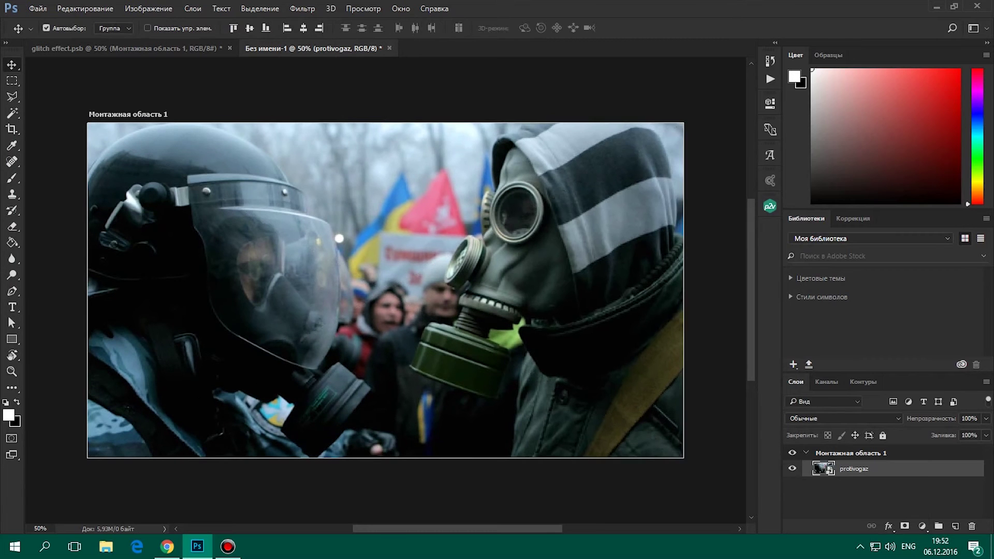
# Rasterize protivogaz, convert it back to a smart object and open its contents
pyautogui.rightClick(525, 280)
pyautogui.click(569, 280)
pyautogui.rightClick(854, 469)
pyautogui.click(750, 153)
pyautogui.doubleClick(823, 469)
# Add a Color Lookup adjustment using the 2Strip.look 3D LUT, plus an empty layer above
pyautogui.click(922, 526)
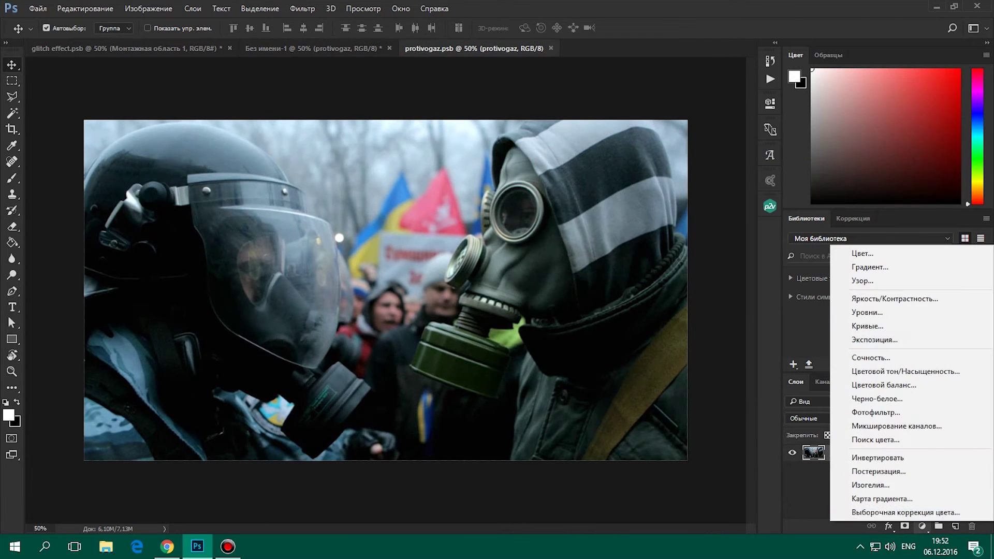
pyautogui.click(875, 439)
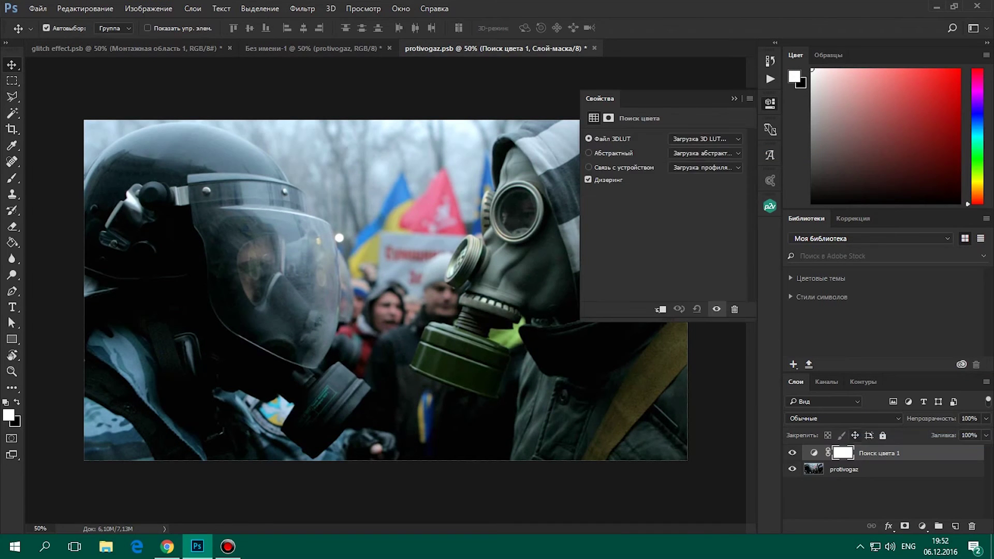
pyautogui.click(705, 139)
pyautogui.hotkey('ctrl', 'shift', 'alt', 'n')
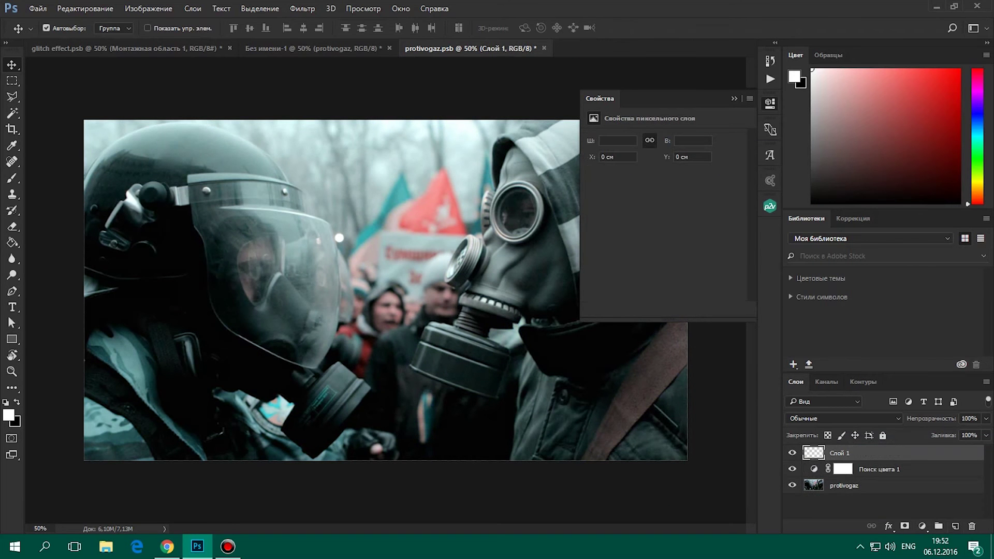
# Fill the new layer white and apply a Halftone Pattern with Line type, size 2
pyautogui.press('g')
pyautogui.click(331, 290)
pyautogui.click(302, 8)
pyautogui.click(321, 57)
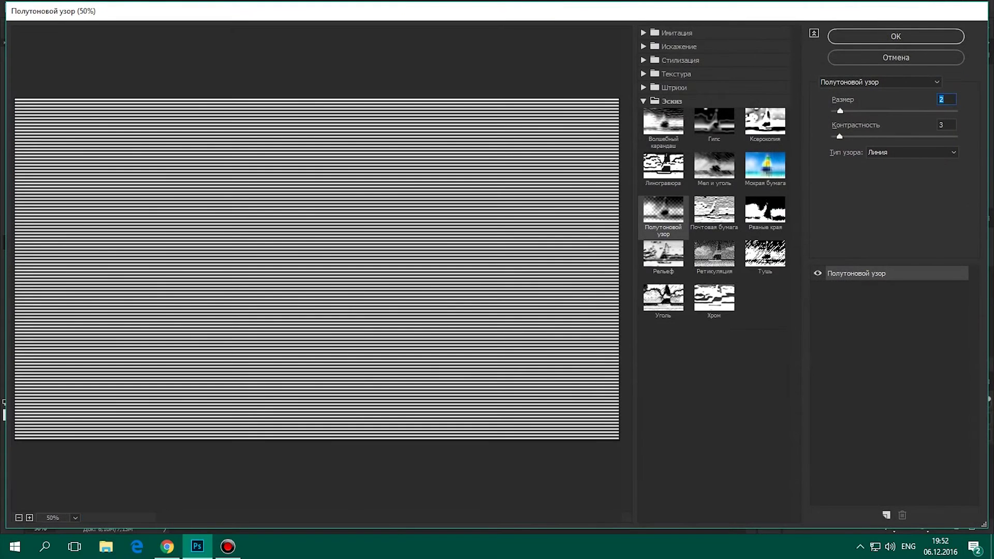
pyautogui.moveTo(839, 104); pyautogui.dragTo(843, 104)
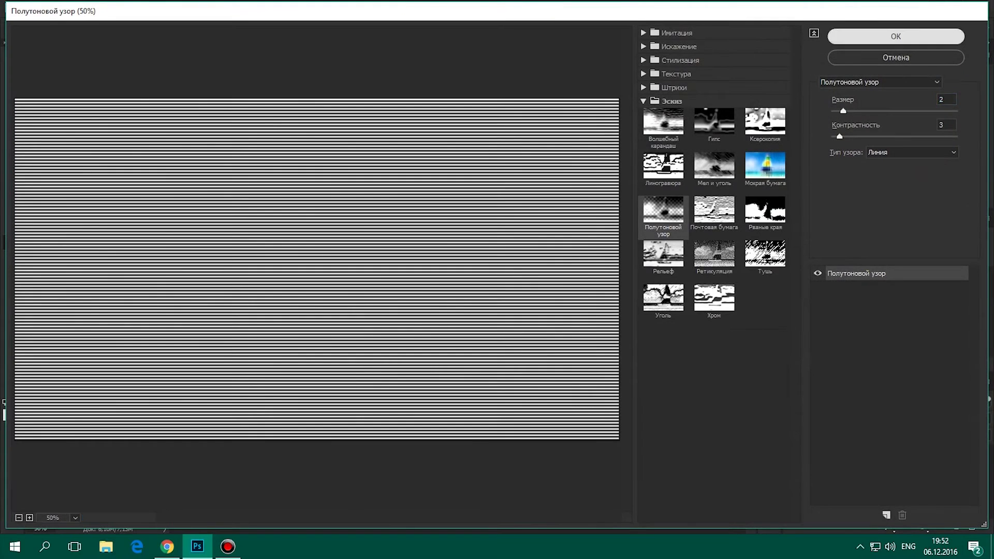
pyautogui.press('Return')
# Blend the scanline layer in Screen mode at 26% opacity and save the .psb back
pyautogui.click(843, 418)
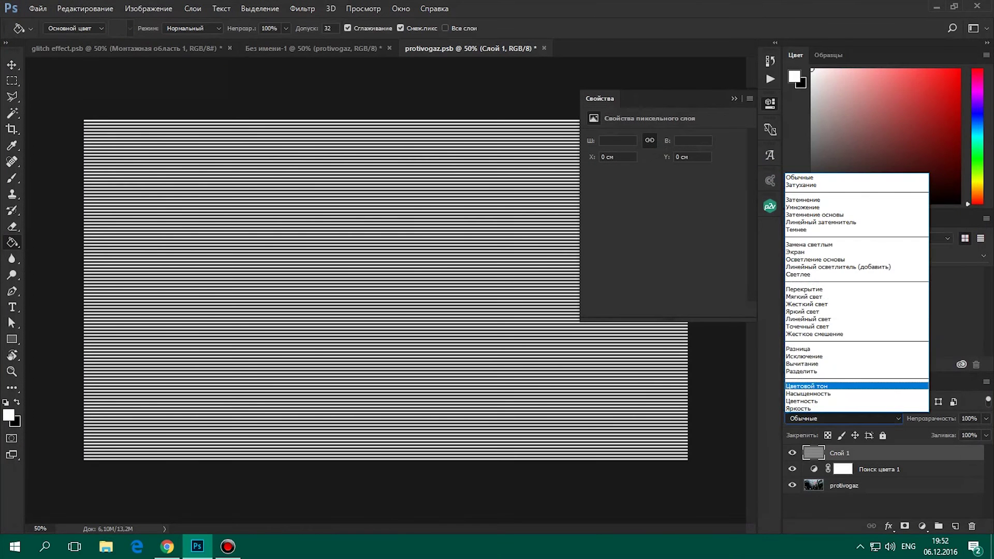
pyautogui.click(818, 251)
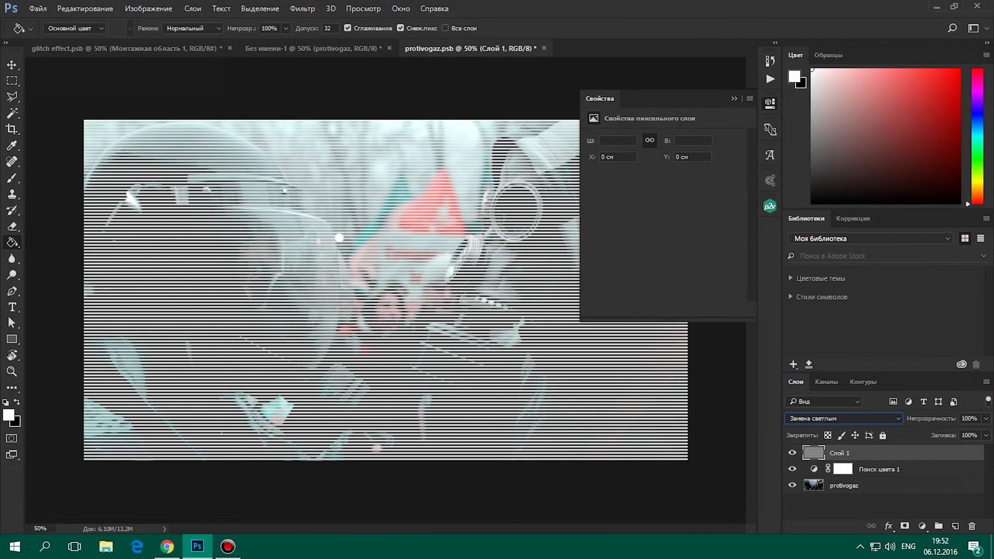
pyautogui.press('Down')
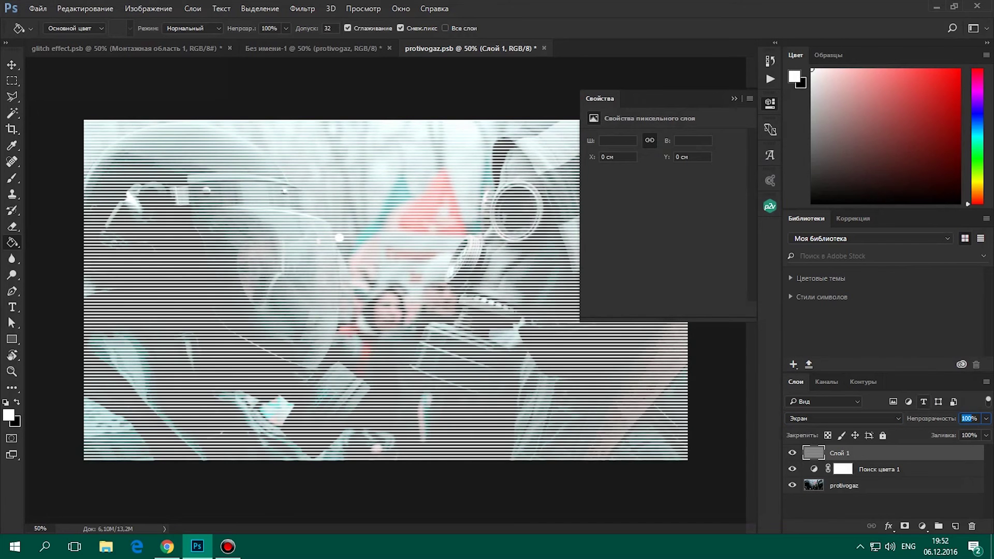
pyautogui.write('26')
pyautogui.hotkey('ctrl', 'w')
pyautogui.press('Return')
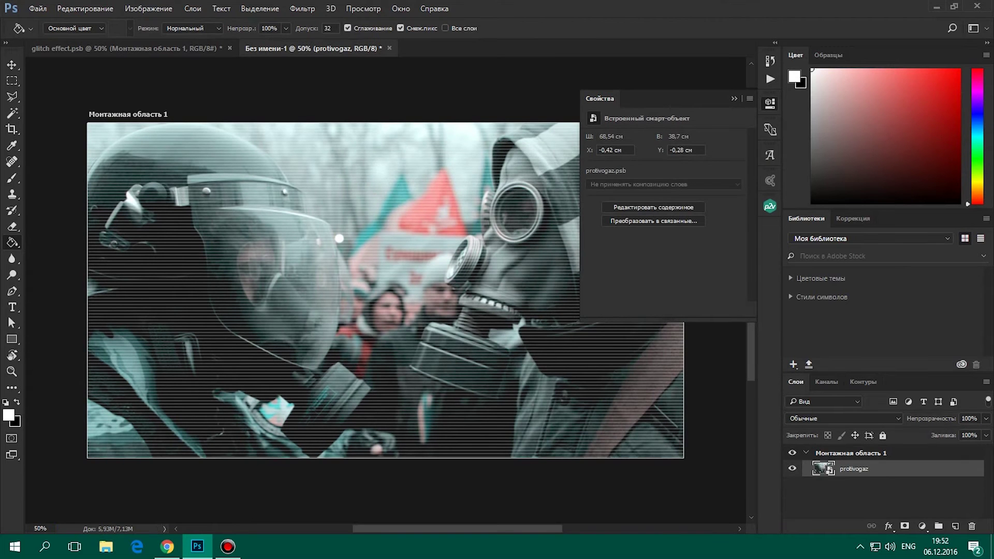
# Duplicate the protivogaz layer three times and name one copy glitch
pyautogui.moveTo(854, 468); pyautogui.dragTo(955, 526)
pyautogui.moveTo(854, 468); pyautogui.dragTo(955, 523)
pyautogui.moveTo(854, 478)
pyautogui.mouseDown()
pyautogui.moveTo(854, 492)
pyautogui.moveTo(955, 526)
pyautogui.mouseUp()
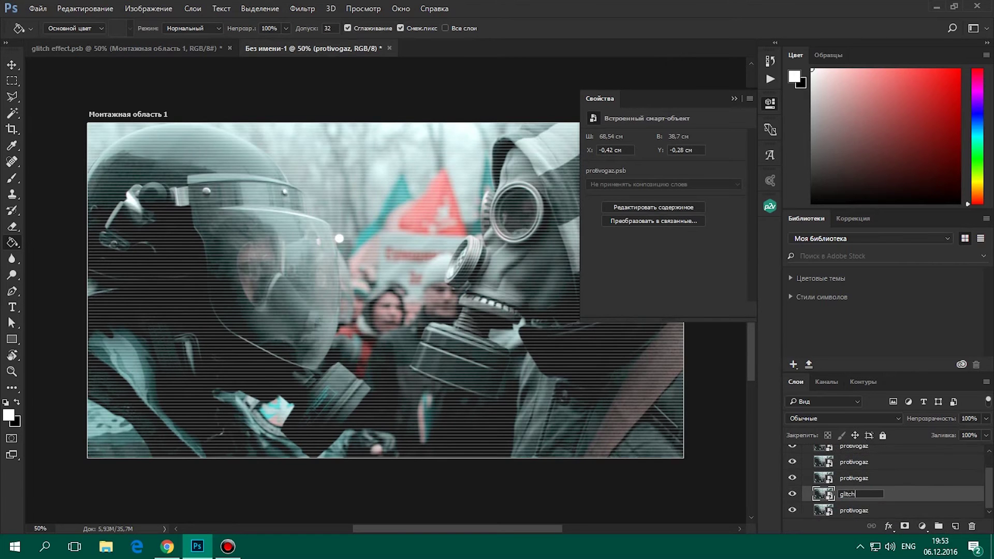
pyautogui.press('Return')
pyautogui.hotkey('alt', ']')
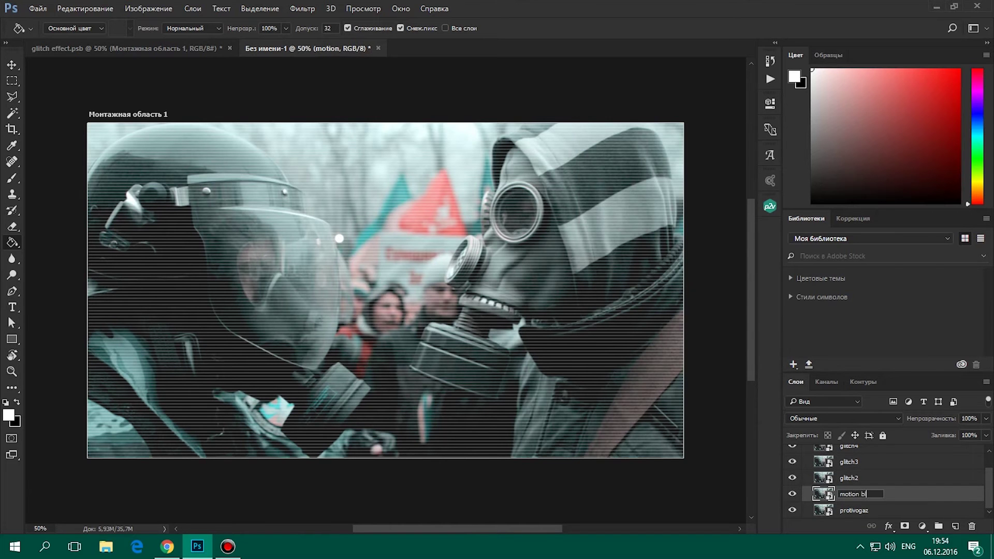
# Apply a Motion Blur at angle 0, distance 75 pixels to the motion blur layer
pyautogui.click(302, 9)
pyautogui.moveTo(386, 193)
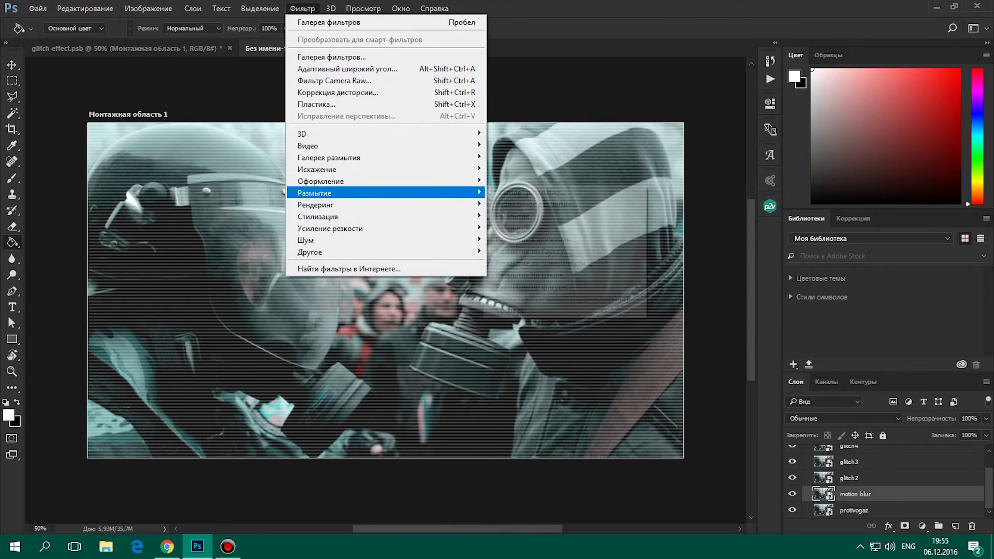
pyautogui.click(536, 240)
pyautogui.click(725, 141)
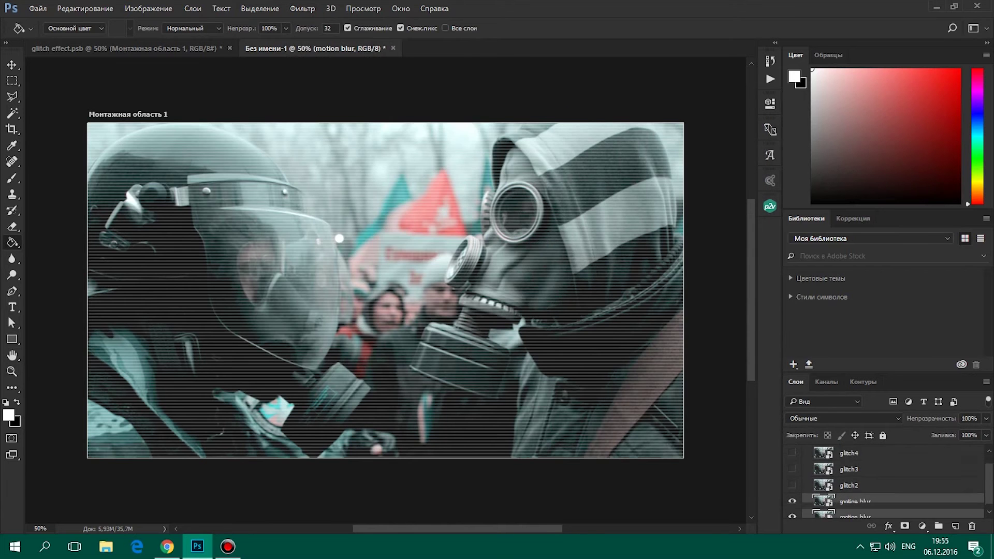
pyautogui.click(854, 516)
pyautogui.click(303, 8)
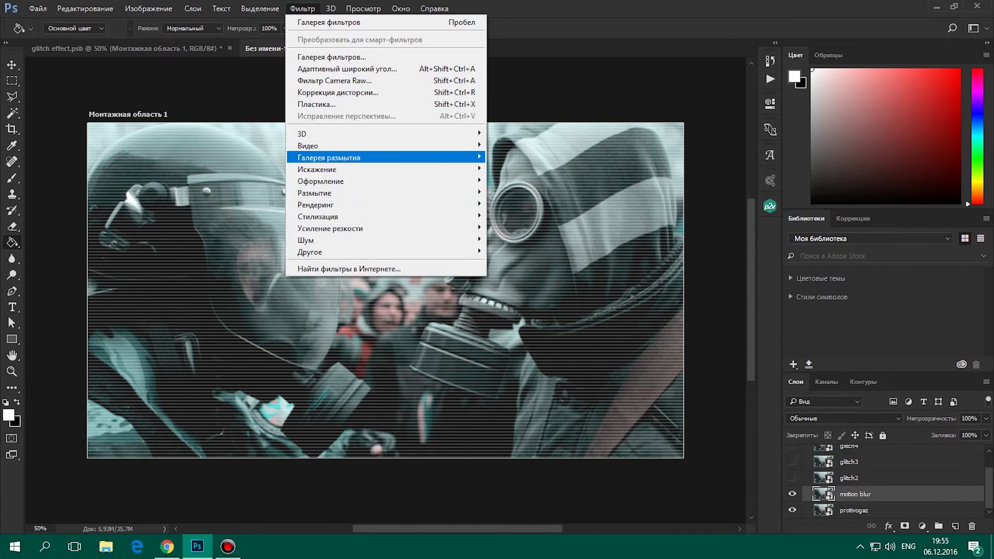
pyautogui.click(536, 240)
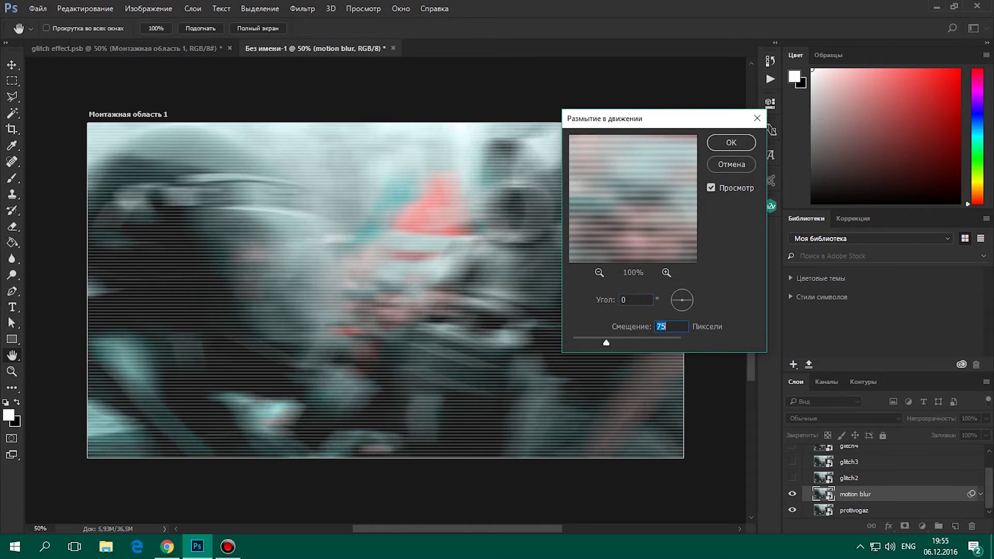
pyautogui.press('Return')
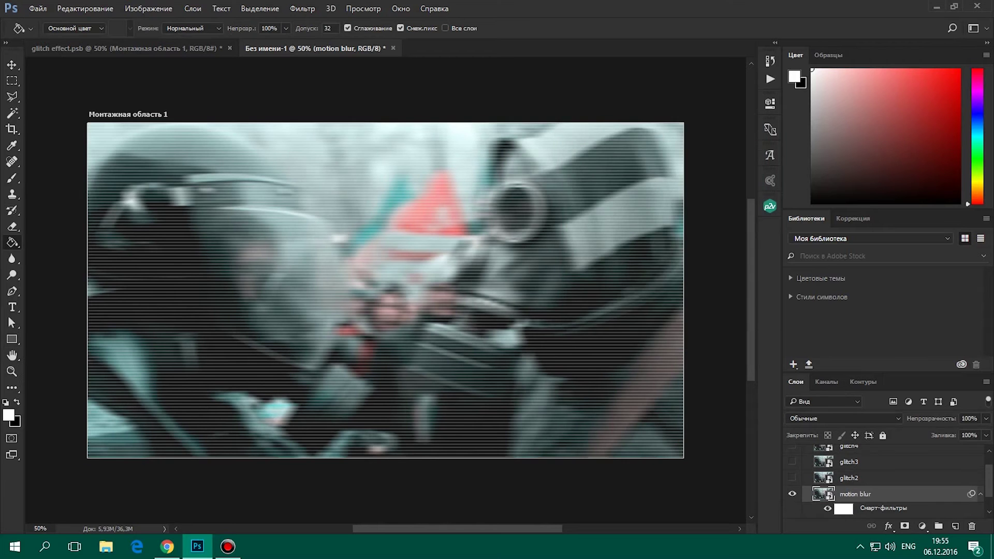
pyautogui.hotkey('ctrl', 'shift', 'alt', 'n')
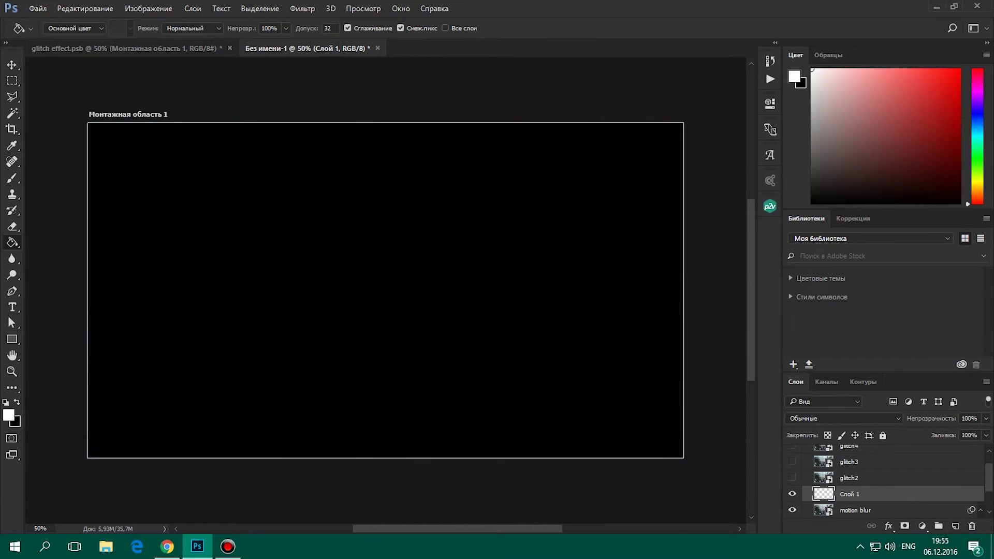
pyautogui.hotkey('ctrl', 'z')
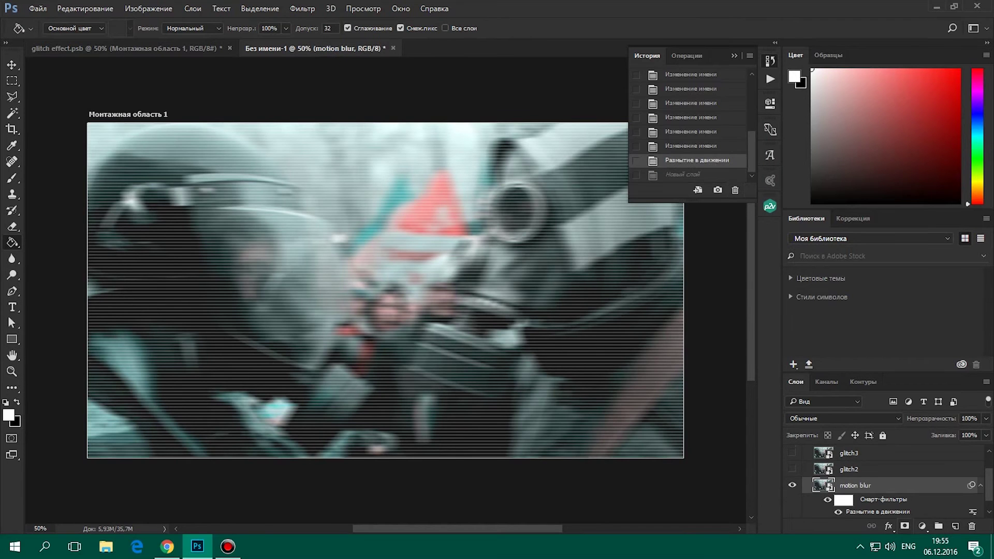
# Add an inverted black mask to motion blur and paint blur back around the gas mask top
pyautogui.click(904, 526)
pyautogui.hotkey('ctrl', 'BackSpace')
pyautogui.press('b')
pyautogui.moveTo(510, 104); pyautogui.dragTo(487, 144)
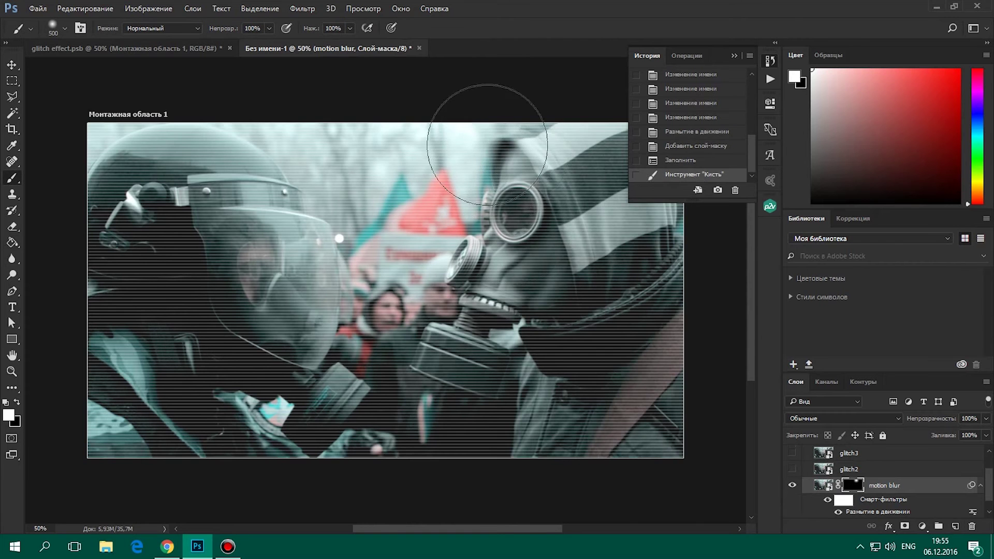
pyautogui.scroll(-1, 658, 317)
pyautogui.scroll(-1, 657, 342)
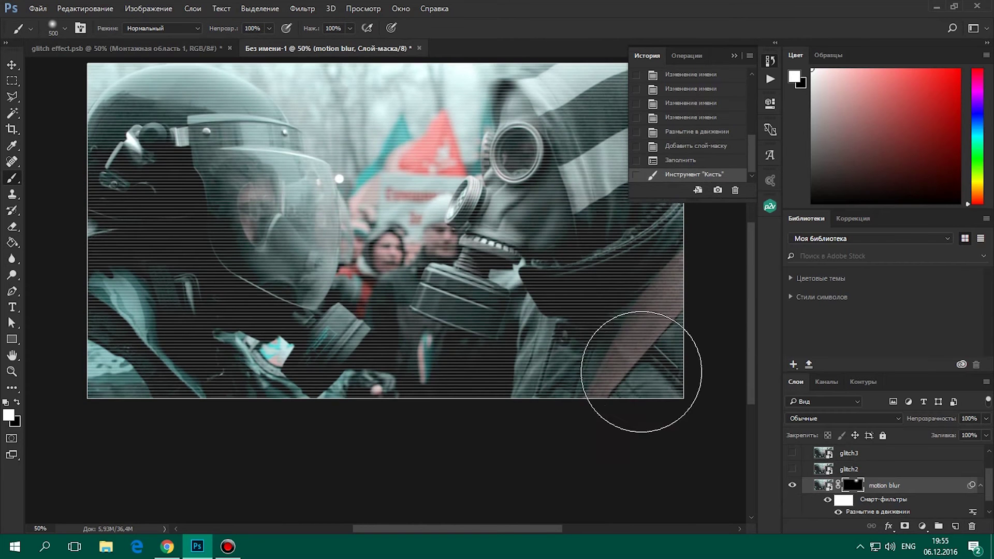
# Paint more blur back across the upper centre, lower-left hands and right side
pyautogui.moveTo(225, 93); pyautogui.dragTo(370, 156)
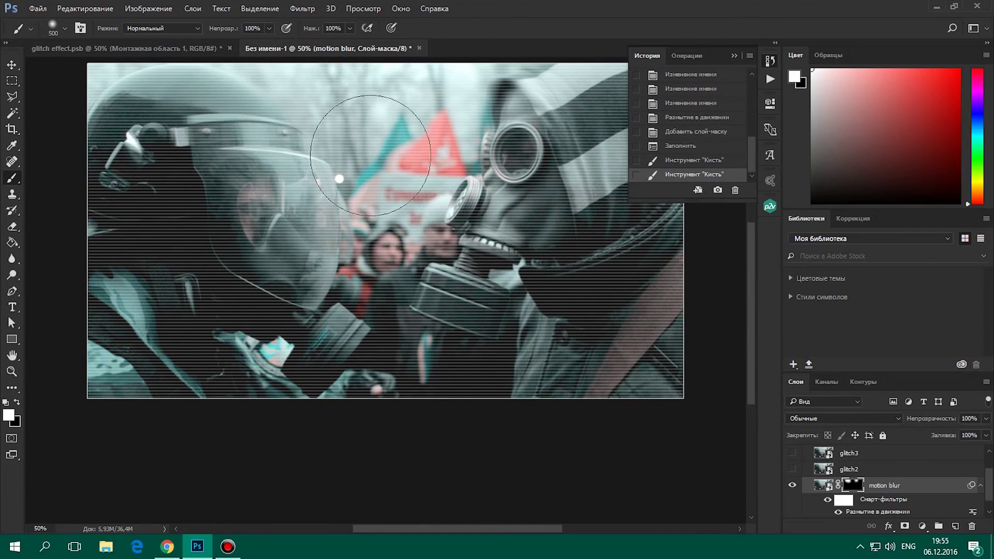
pyautogui.moveTo(211, 296); pyautogui.dragTo(46, 352)
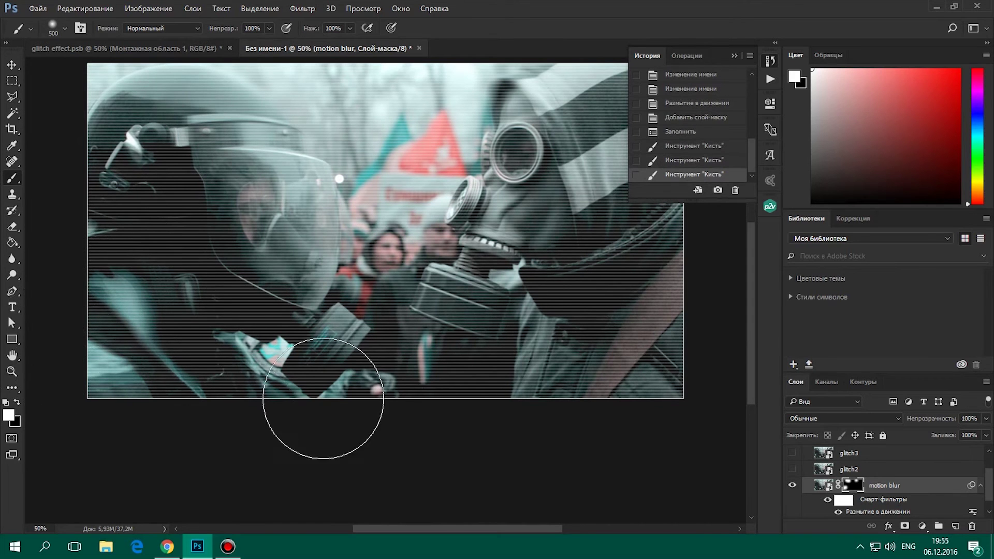
pyautogui.click(347, 390)
pyautogui.moveTo(654, 333); pyautogui.dragTo(734, 379)
pyautogui.scroll(2, 600, 311)
pyautogui.scroll(2, 473, 195)
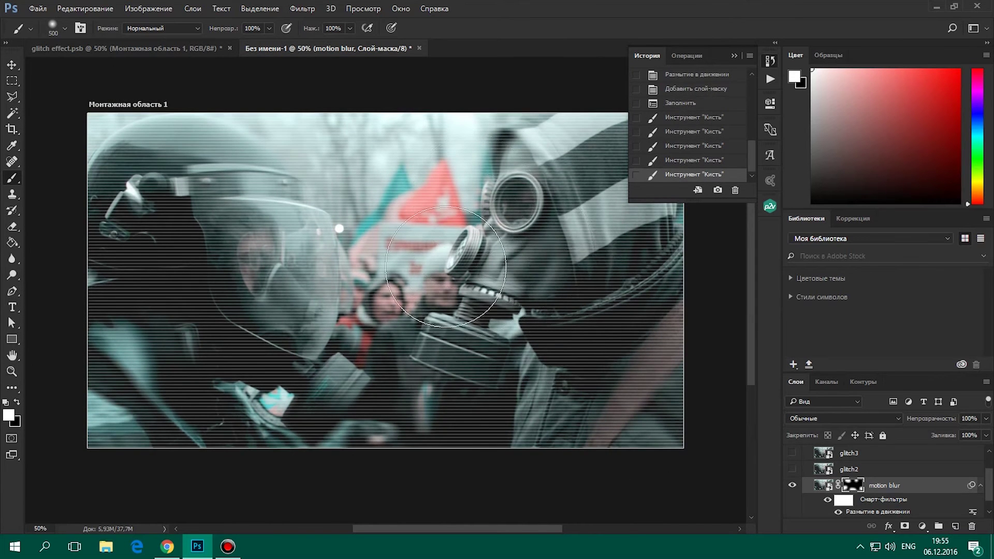
pyautogui.moveTo(450, 290); pyautogui.dragTo(288, 355)
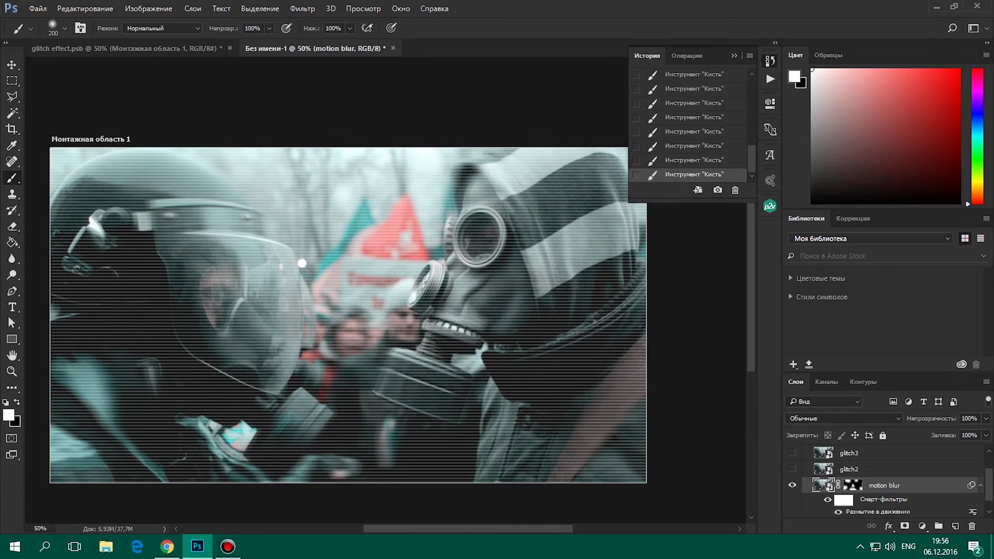
# Uncheck the R channel in the motion blur layer's Blending Options
pyautogui.click(823, 485)
pyautogui.doubleClick(932, 485)
pyautogui.click(482, 181)
pyautogui.moveTo(535, 93)
pyautogui.mouseDown()
pyautogui.moveTo(923, 168)
pyautogui.moveTo(642, 161)
pyautogui.mouseUp()
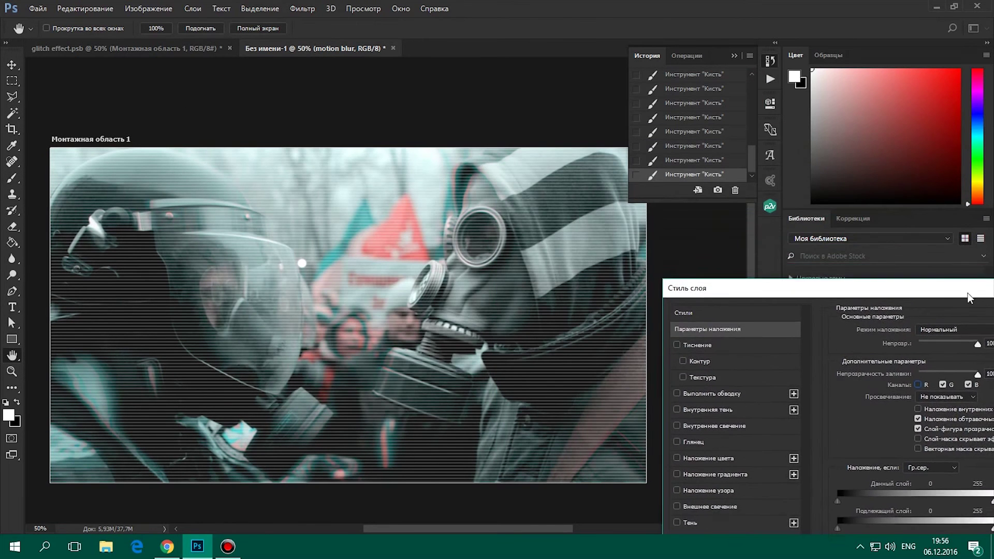
pyautogui.click(828, 177)
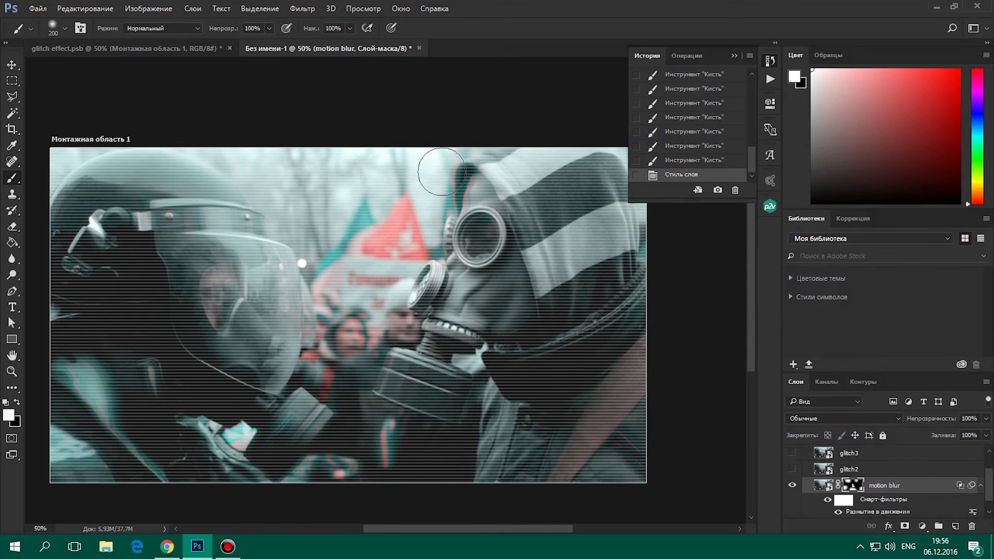
# Touch up the mask near the top and left edge, then show glitch2
pyautogui.moveTo(505, 157); pyautogui.dragTo(333, 174)
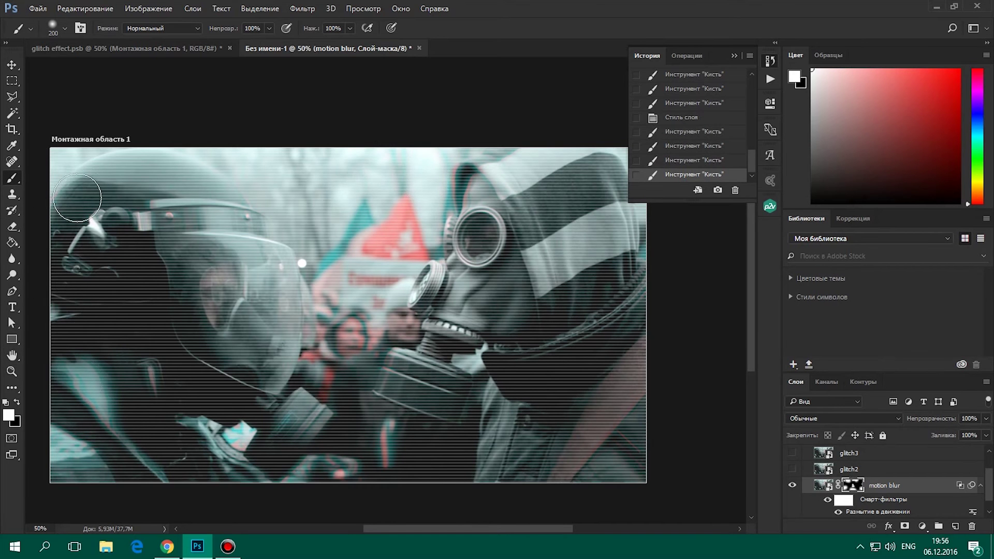
pyautogui.moveTo(52, 268); pyautogui.dragTo(55, 339)
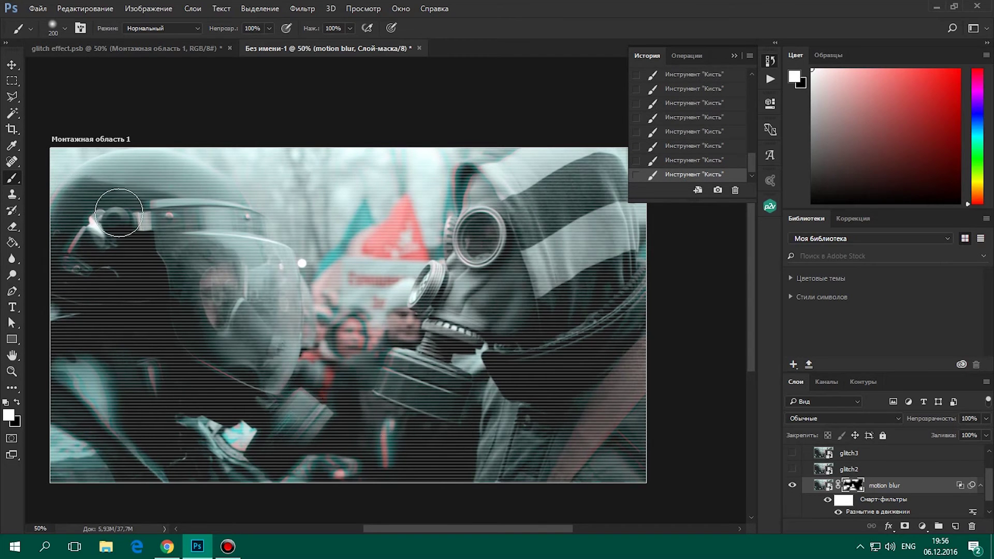
pyautogui.click(849, 469)
# Select glitch2 and try copying a thin left-edge strip, dismissing the no-pixels warning
pyautogui.click(792, 469)
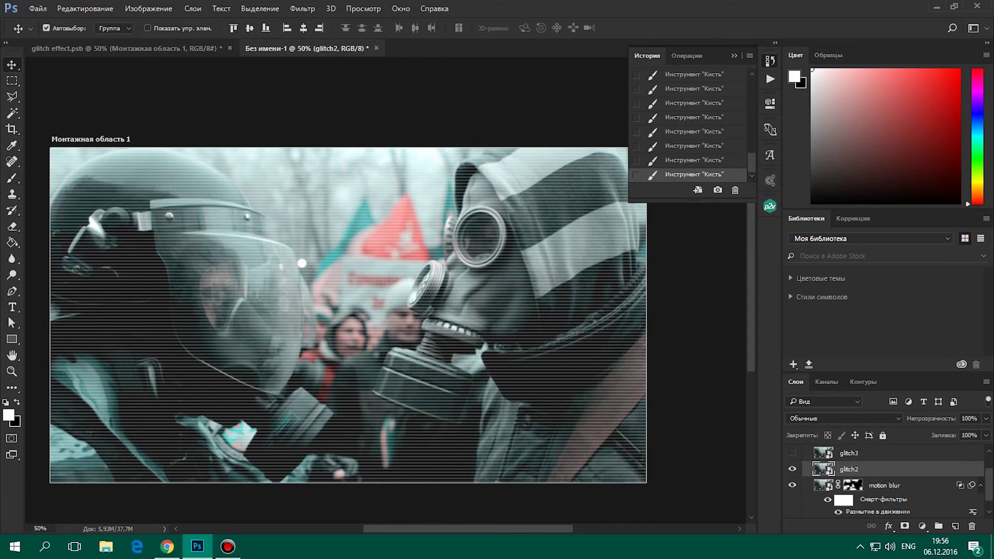
pyautogui.press('m')
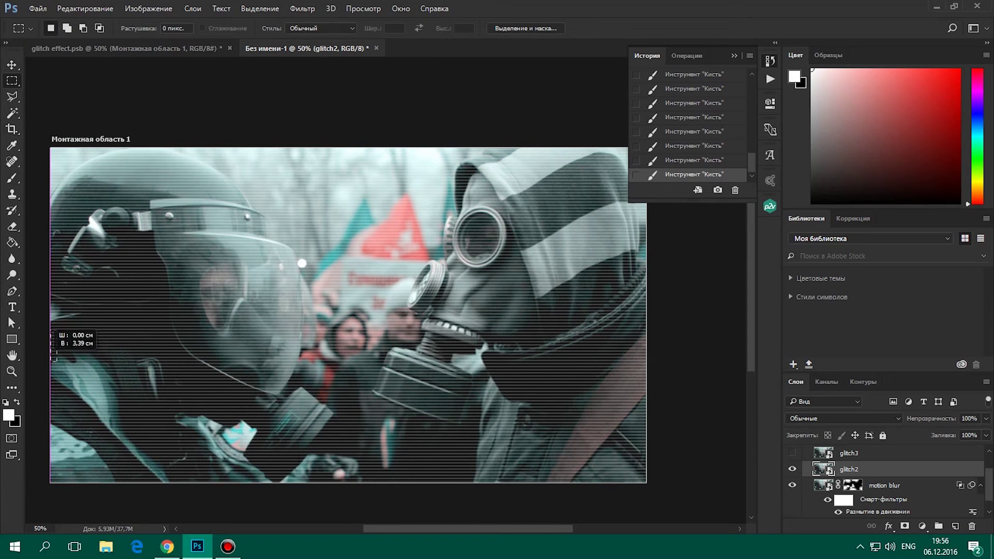
pyautogui.moveTo(52, 331); pyautogui.dragTo(55, 361)
pyautogui.hotkey('ctrl', 'j')
pyautogui.click(428, 212)
# Apply a Wave distortion to glitch2 with a value of 43, higher amplitude and reduced horizontal scale
pyautogui.click(303, 9)
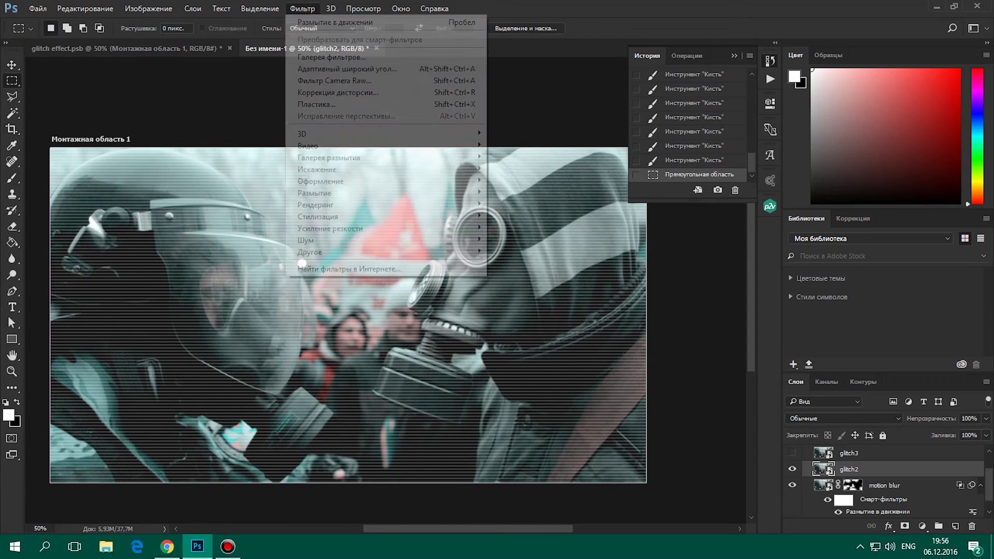
pyautogui.moveTo(317, 170)
pyautogui.click(510, 170)
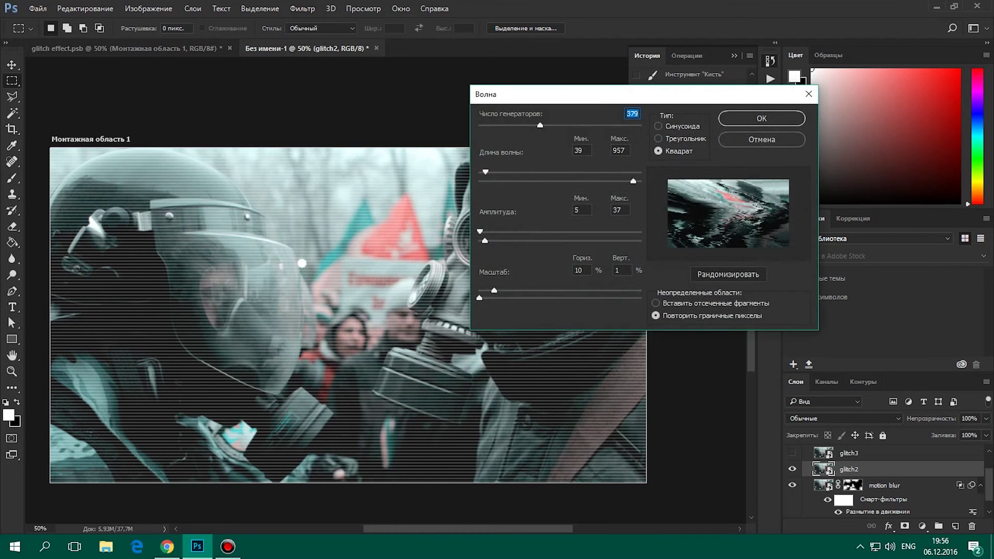
pyautogui.write('43')
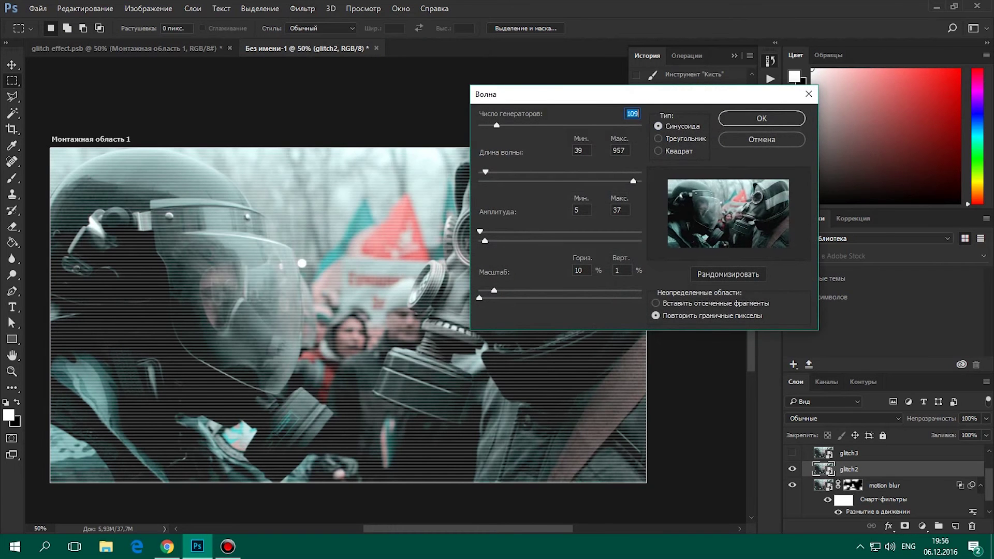
pyautogui.click(479, 290)
pyautogui.moveTo(485, 240); pyautogui.dragTo(504, 240)
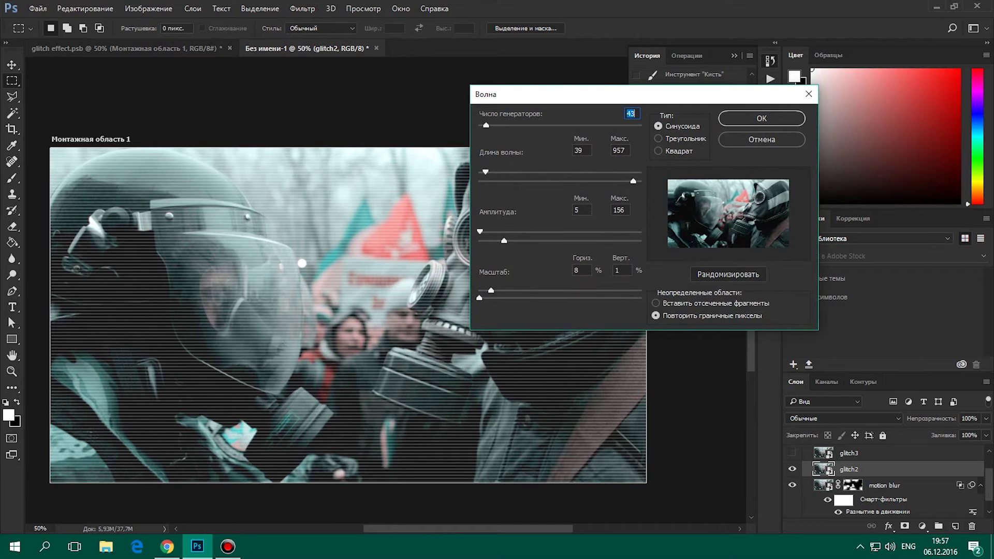
pyautogui.press('Return')
# Exclude the red channel in glitch2's Blending Options
pyautogui.doubleClick(911, 469)
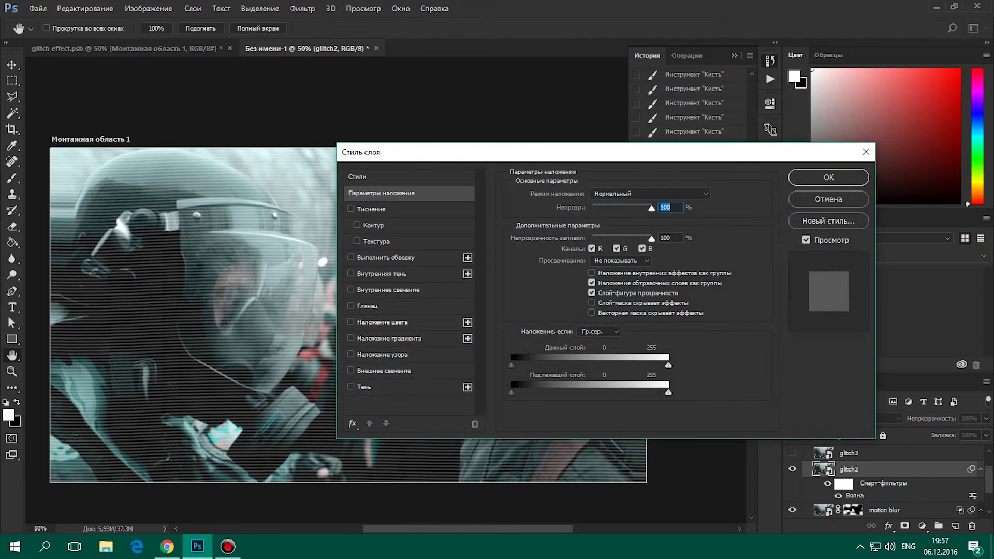
pyautogui.click(592, 248)
pyautogui.press('Return')
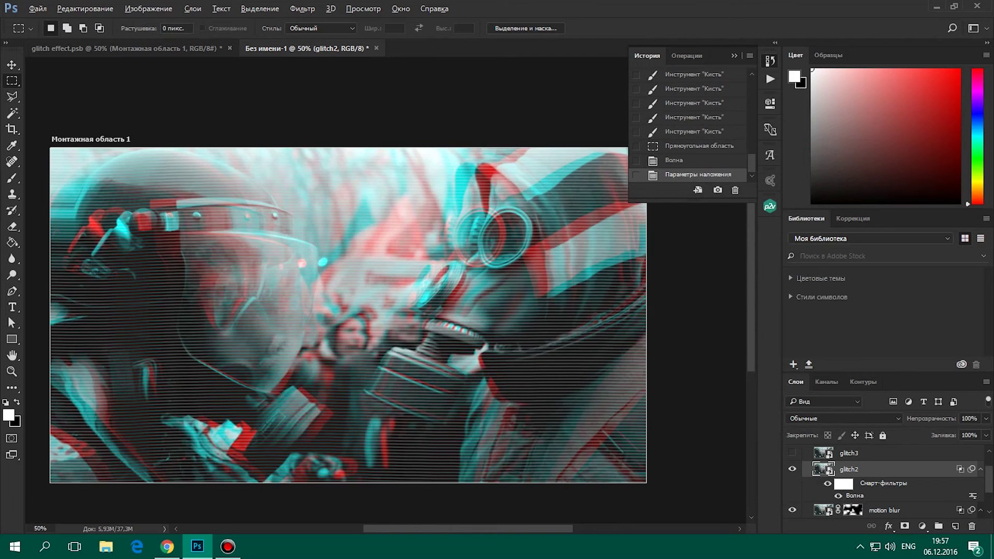
# Add a mask to glitch2, brush it out across the top, and marquee a top-left band
pyautogui.scroll(-2, 603, 363)
pyautogui.click(904, 526)
pyautogui.press('b')
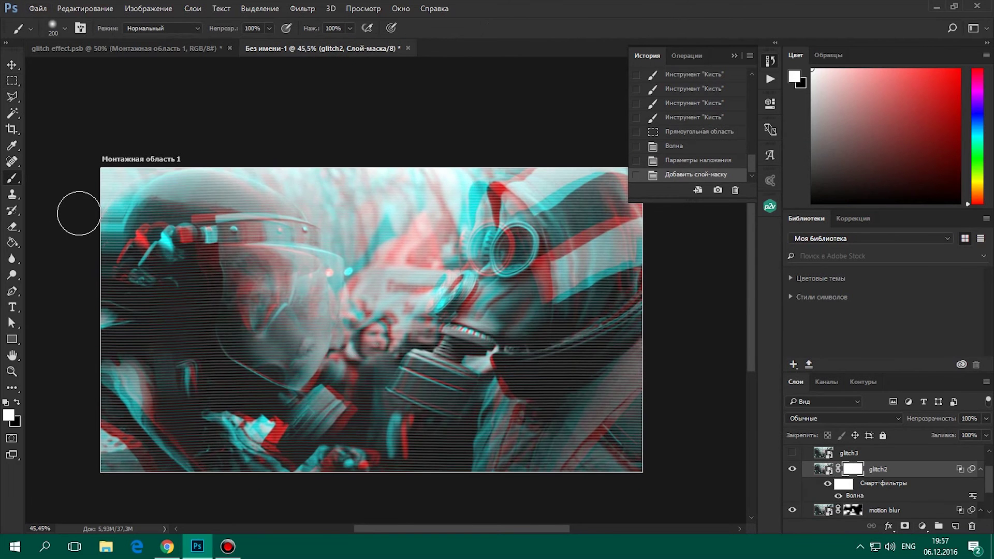
pyautogui.moveTo(75, 183); pyautogui.dragTo(710, 195)
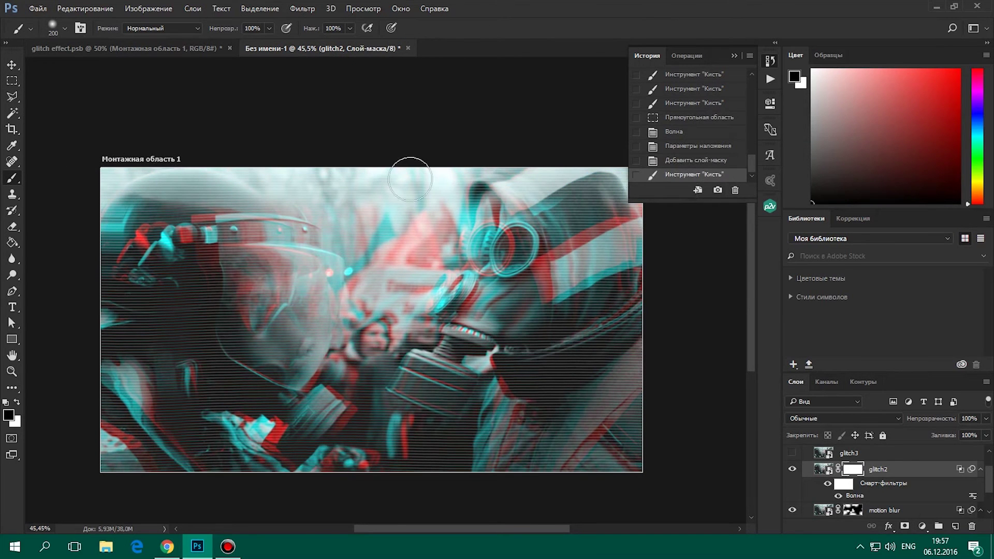
pyautogui.click(64, 28)
pyautogui.click(80, 266)
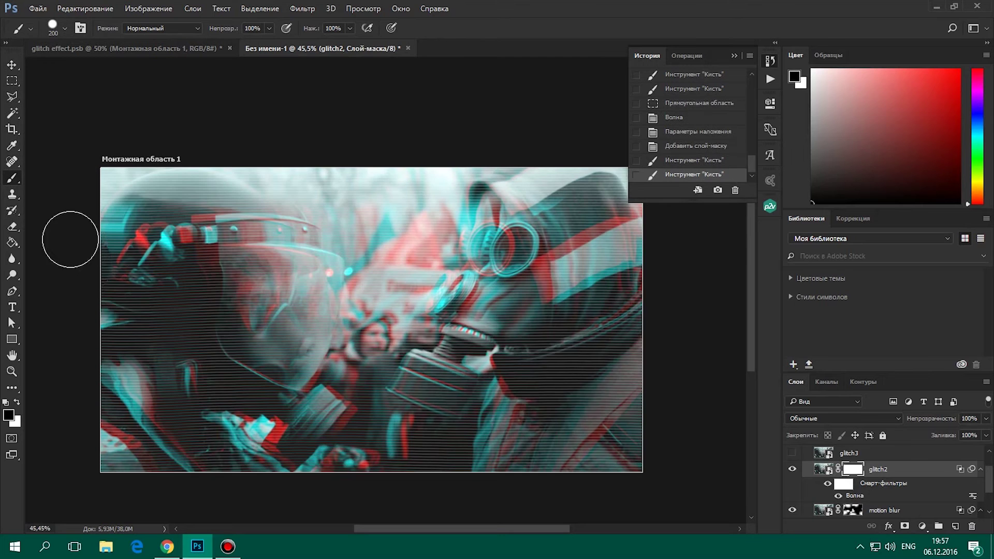
pyautogui.press('m')
pyautogui.moveTo(248, 101); pyautogui.dragTo(253, 154)
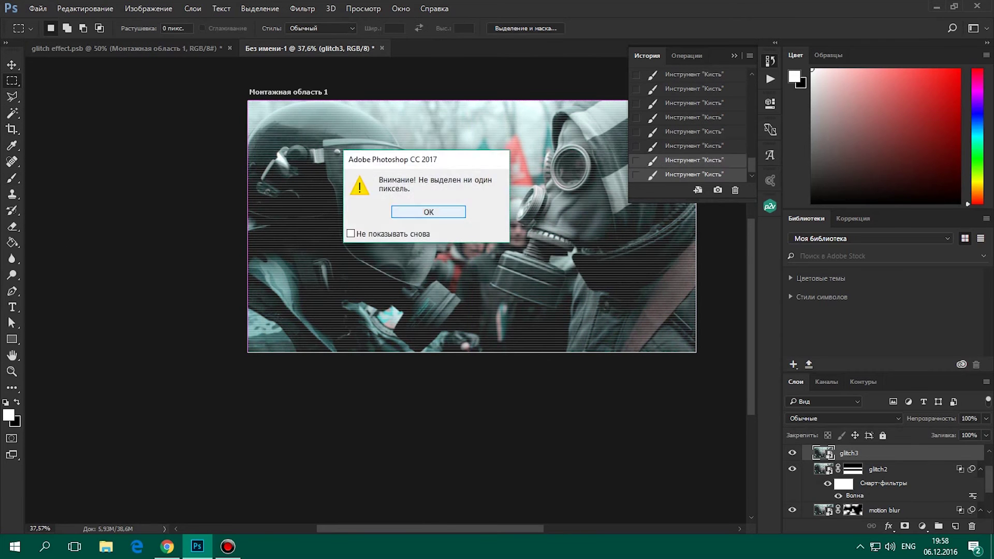
# Dismiss the warning, marquee a horizontal band near the top, and switch to the Move tool
pyautogui.click(416, 271)
pyautogui.moveTo(249, 125)
pyautogui.mouseDown()
pyautogui.moveTo(355, 144)
pyautogui.moveTo(696, 141)
pyautogui.mouseUp()
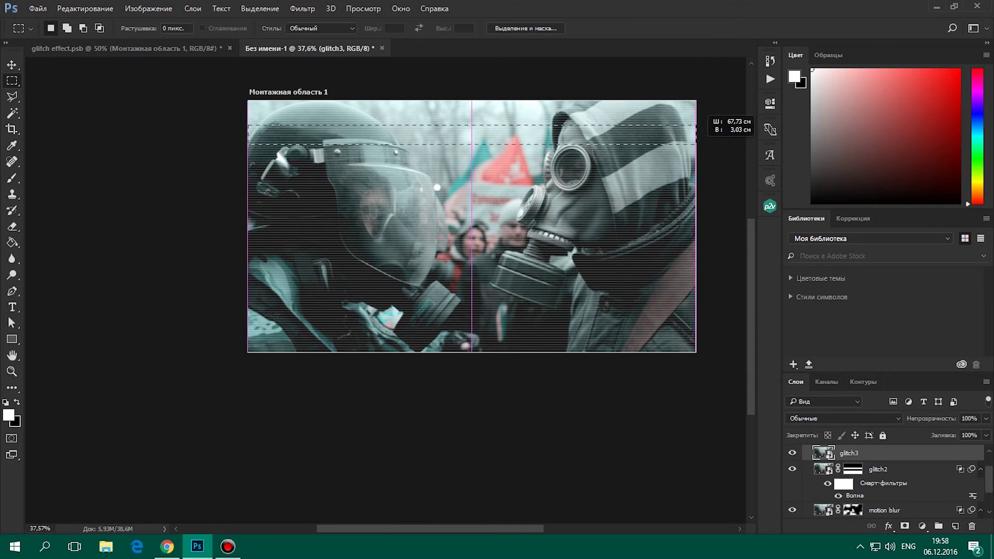
pyautogui.click(303, 9)
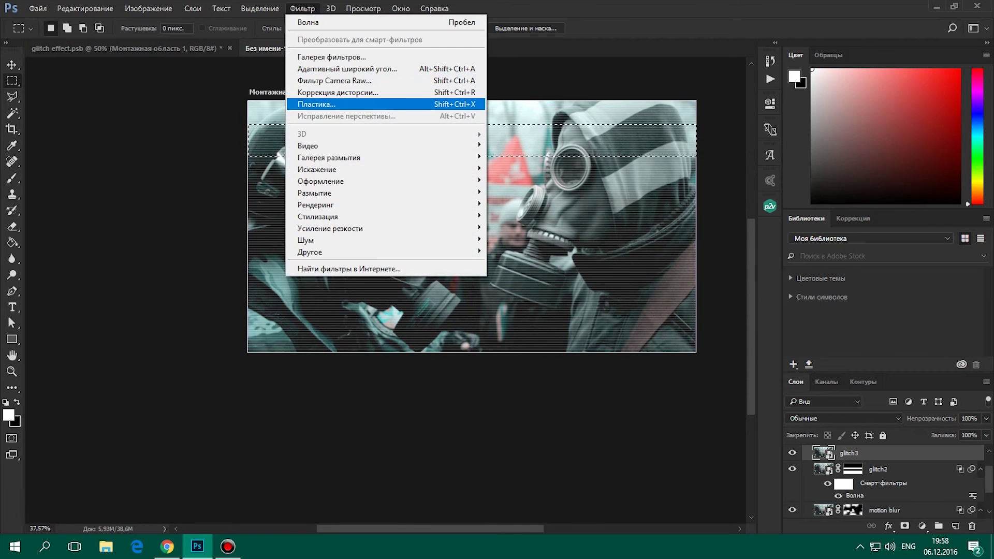
pyautogui.press('Escape')
pyautogui.press('v')
# Apply a Wave filter to glitch3 with the minimum wavelength raised to 82
pyautogui.click(302, 8)
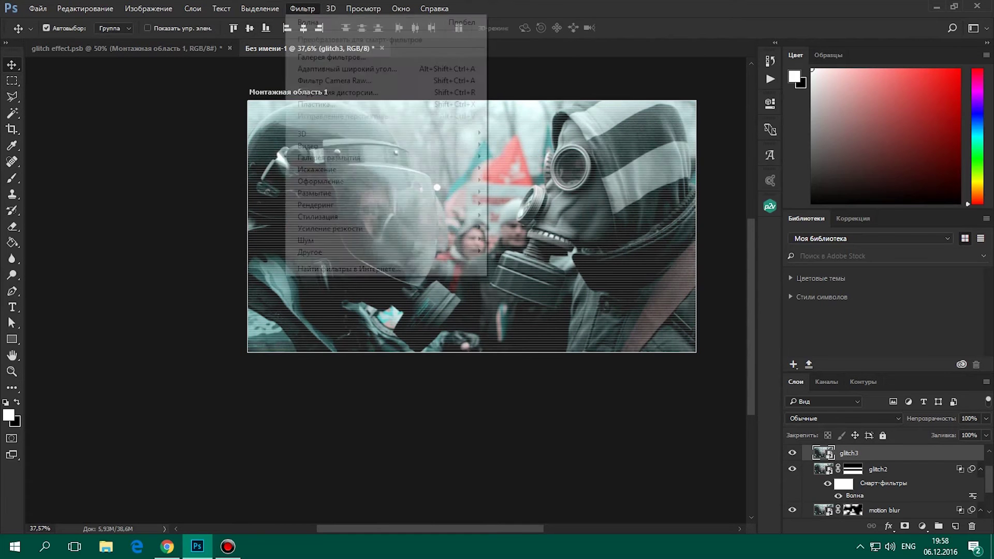
pyautogui.click(517, 166)
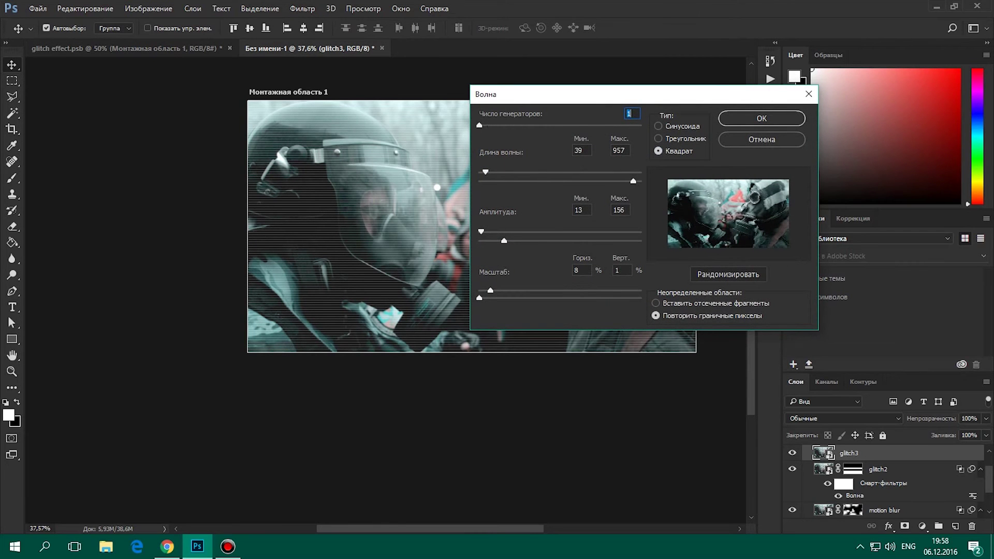
pyautogui.moveTo(485, 172); pyautogui.dragTo(492, 172)
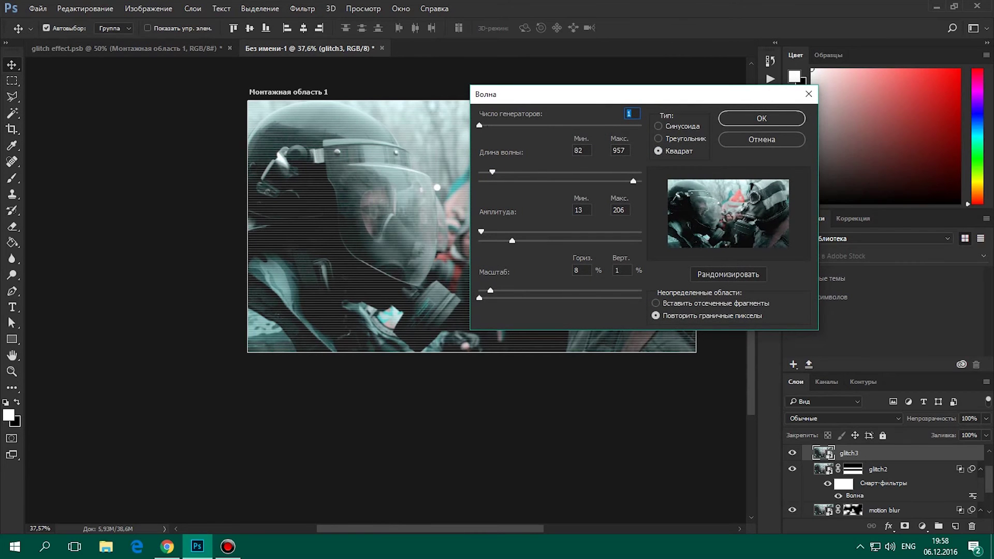
pyautogui.press('Return')
# Exclude the red channel in glitch3's Blending Options
pyautogui.doubleClick(900, 453)
pyautogui.click(591, 248)
pyautogui.click(825, 177)
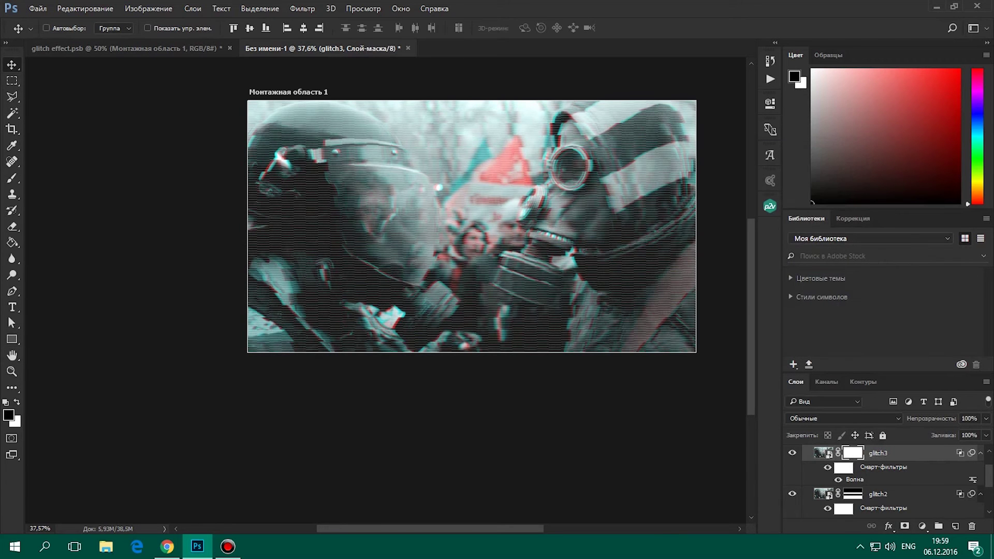
# Fill glitch3's mask black and paint white inside a horizontal band to reveal it
pyautogui.hotkey('alt', 'BackSpace')
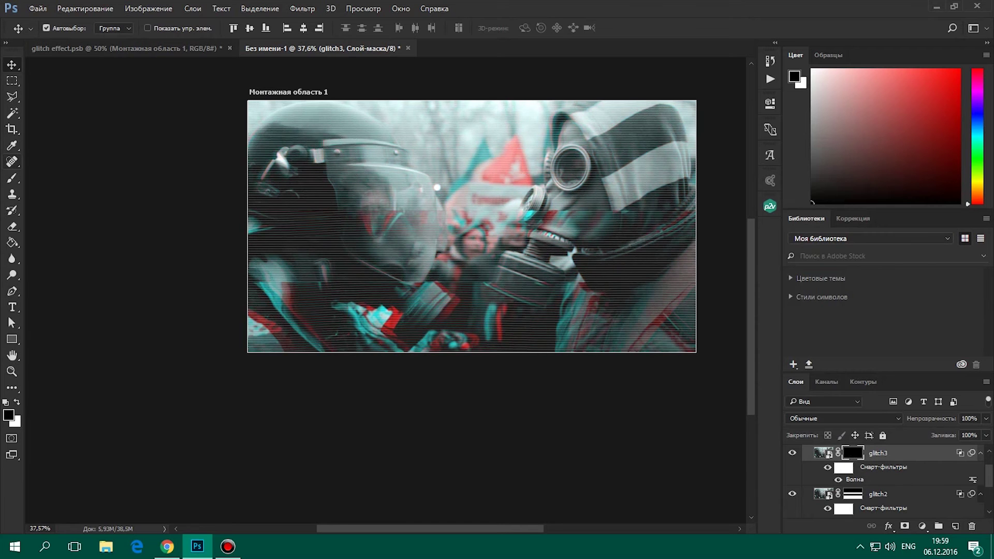
pyautogui.press('m')
pyautogui.moveTo(247, 128); pyautogui.dragTo(697, 163)
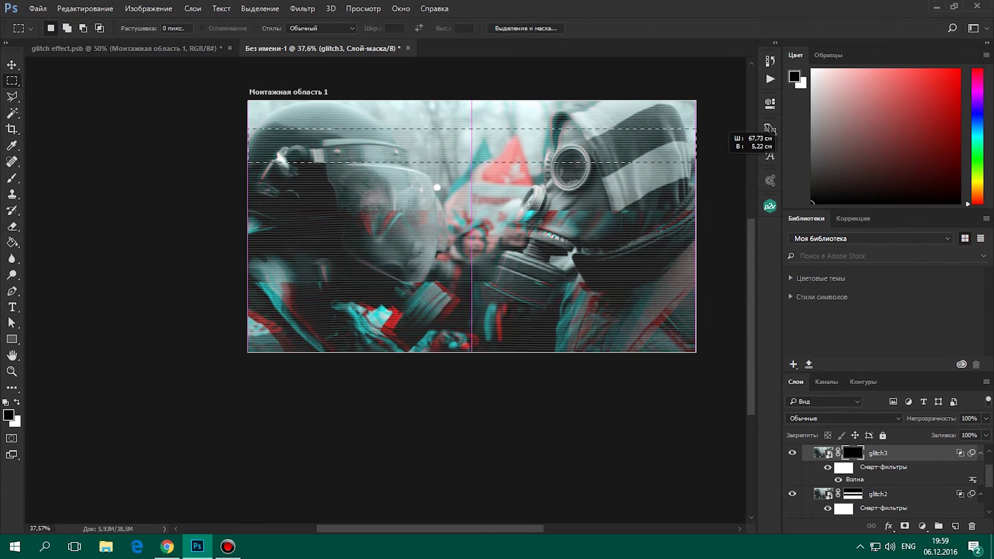
pyautogui.press('b')
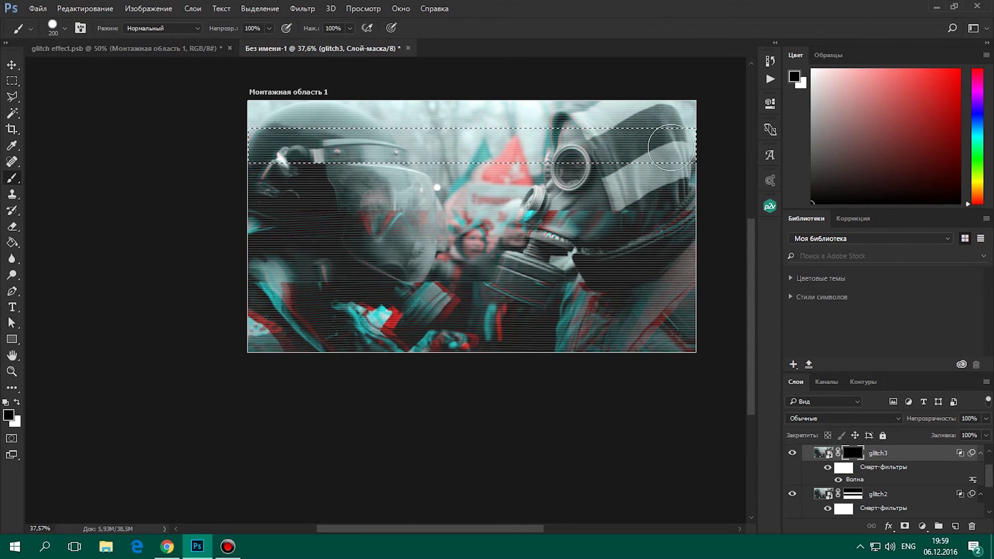
pyautogui.press('x')
pyautogui.moveTo(706, 148); pyautogui.dragTo(496, 155)
pyautogui.moveTo(325, 155); pyautogui.dragTo(185, 150)
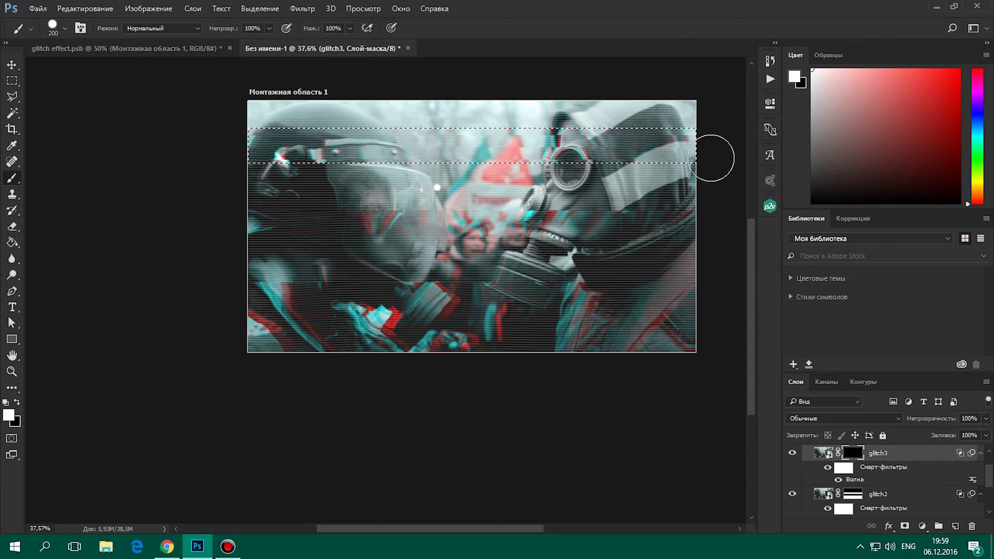
pyautogui.moveTo(612, 151); pyautogui.dragTo(276, 155)
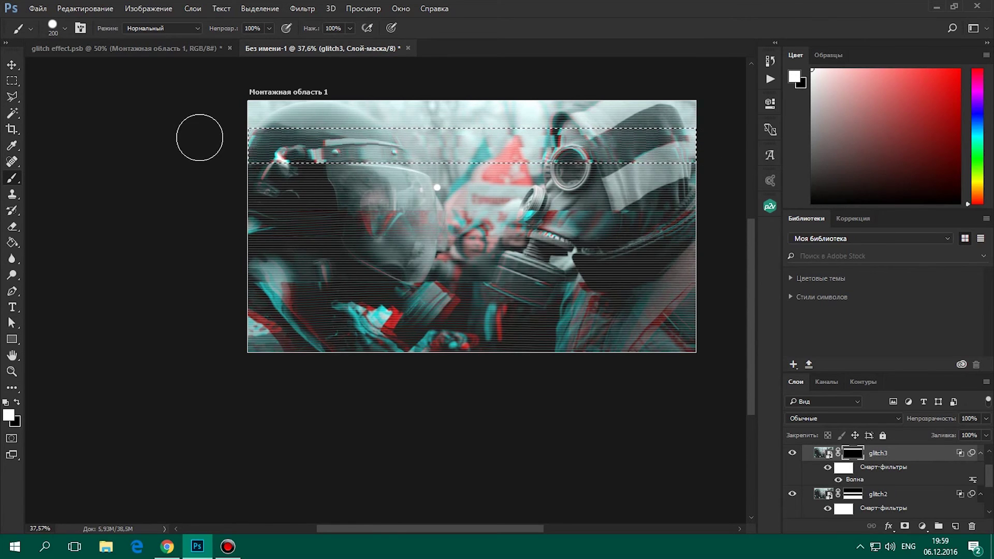
pyautogui.hotkey('ctrl', 'd')
pyautogui.scroll(-1, 628, 221)
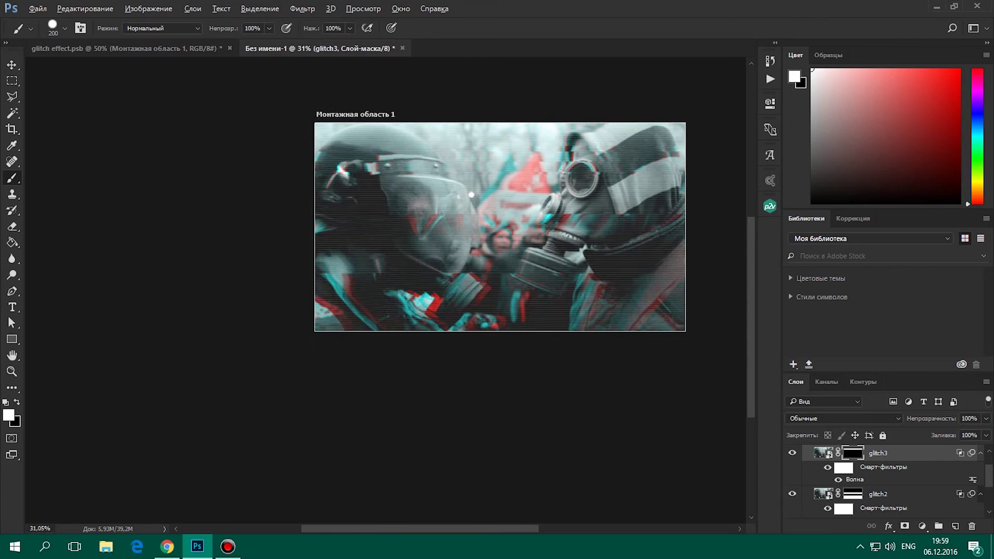
pyautogui.scroll(2, 498, 222)
pyautogui.scroll(1, 498, 223)
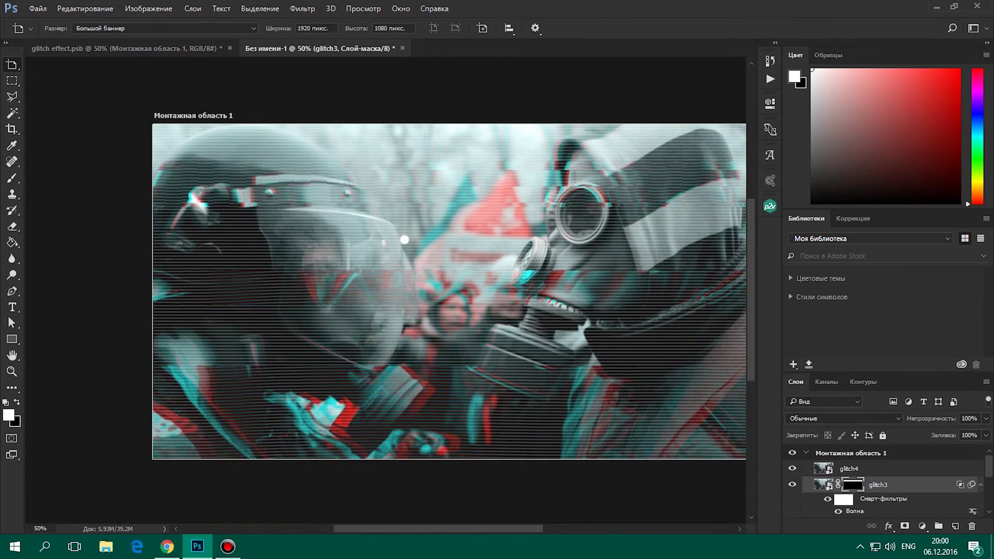
# Apply a Wave distortion filter to glitch4
pyautogui.click(302, 9)
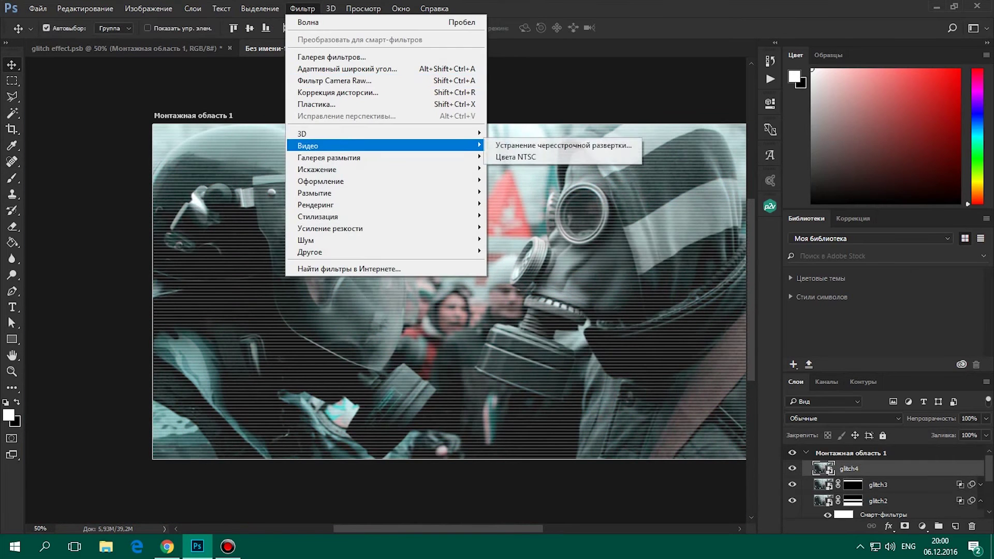
pyautogui.moveTo(320, 169)
pyautogui.click(513, 169)
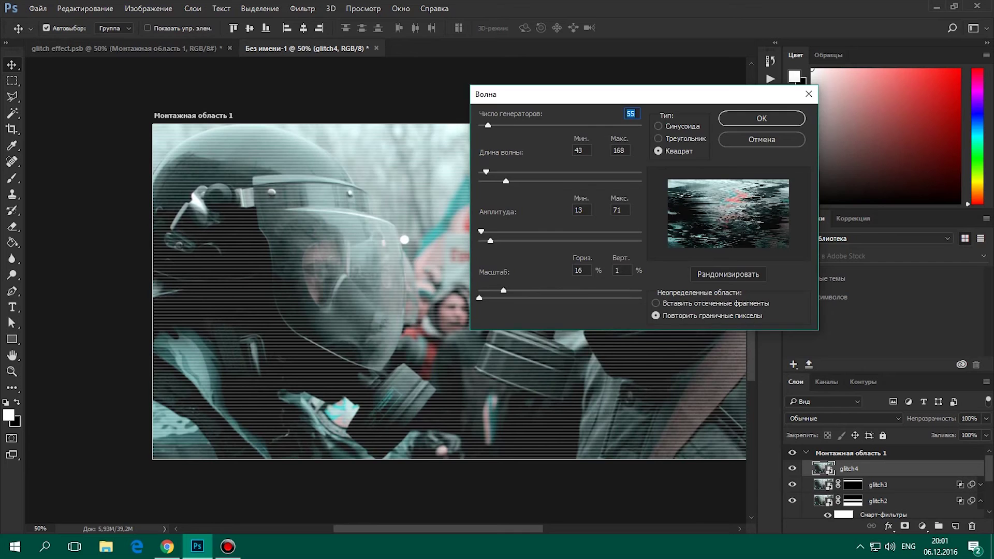
pyautogui.press('Return')
# Uncheck the R channel in glitch4's Blending Options, then invert and re-invert the layer
pyautogui.doubleClick(900, 468)
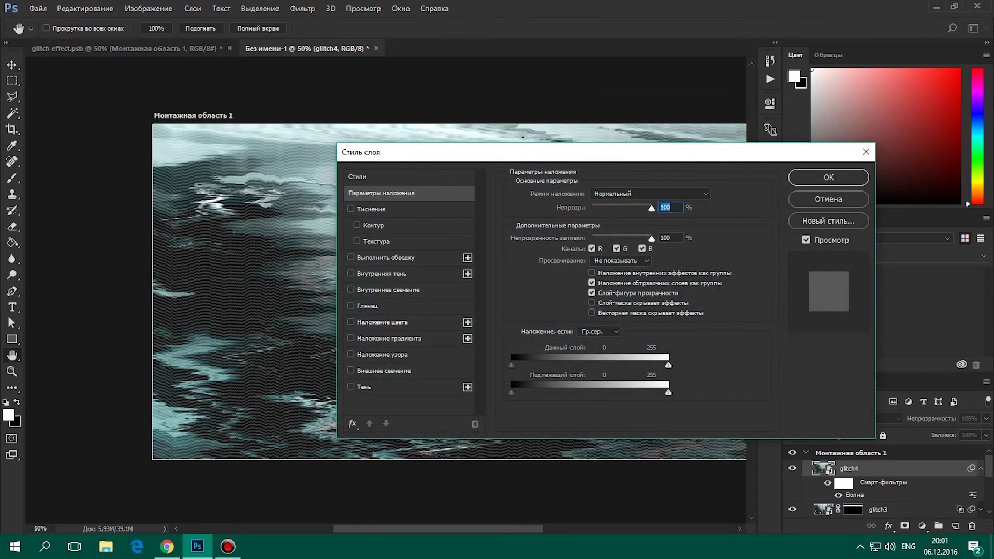
pyautogui.click(591, 249)
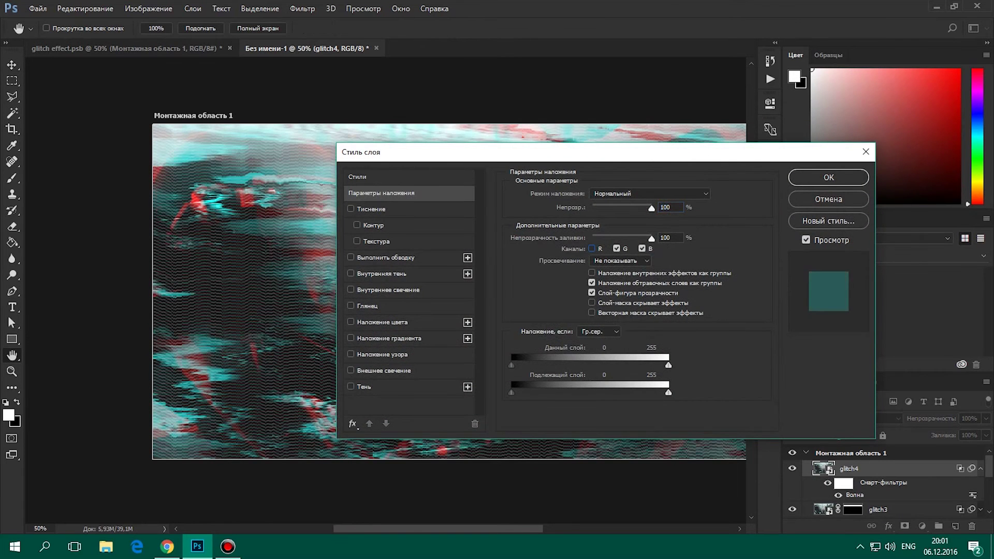
pyautogui.moveTo(618, 153); pyautogui.dragTo(691, 351)
pyautogui.press('Return')
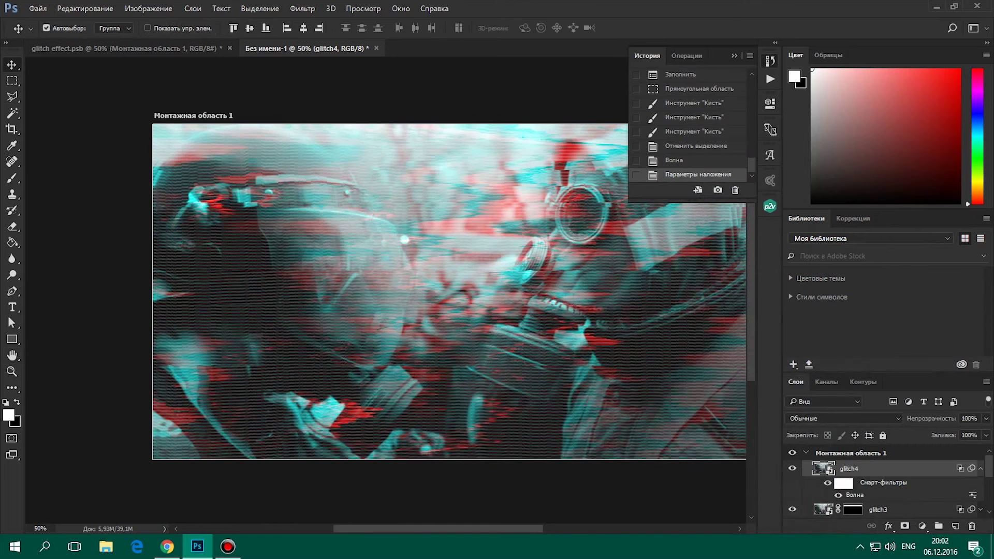
pyautogui.hotkey('ctrl', 'i')
pyautogui.hotkey('ctrl', 'i')
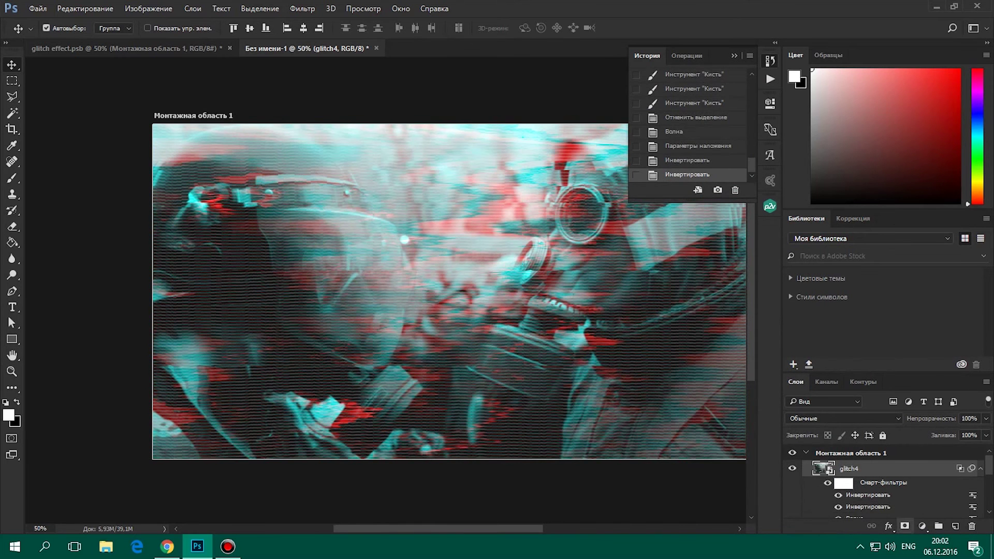
# Add a mask to glitch4 and paint the glitch back in on the right with a 500 px soft brush
pyautogui.click(904, 526)
pyautogui.hotkey('ctrl', 'i')
pyautogui.press('b')
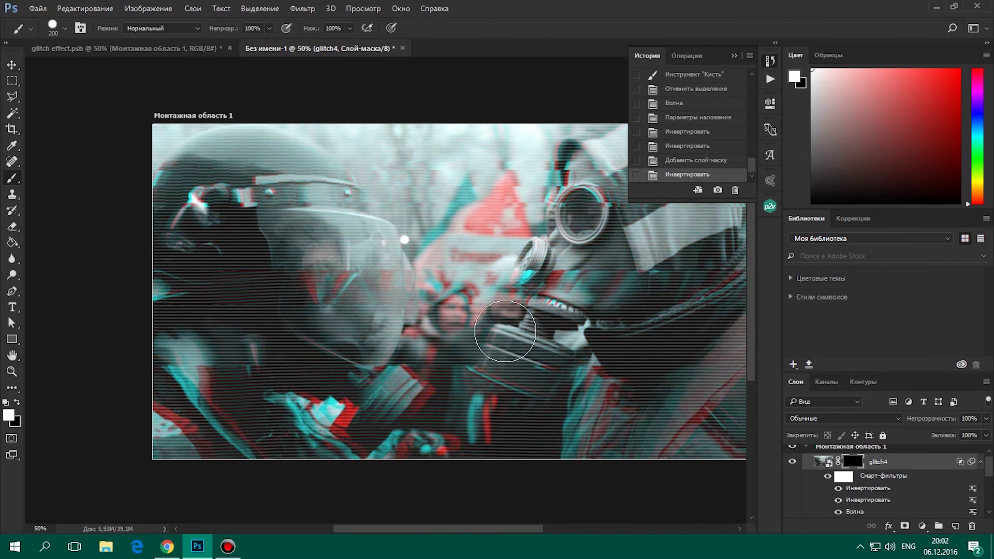
pyautogui.click(64, 28)
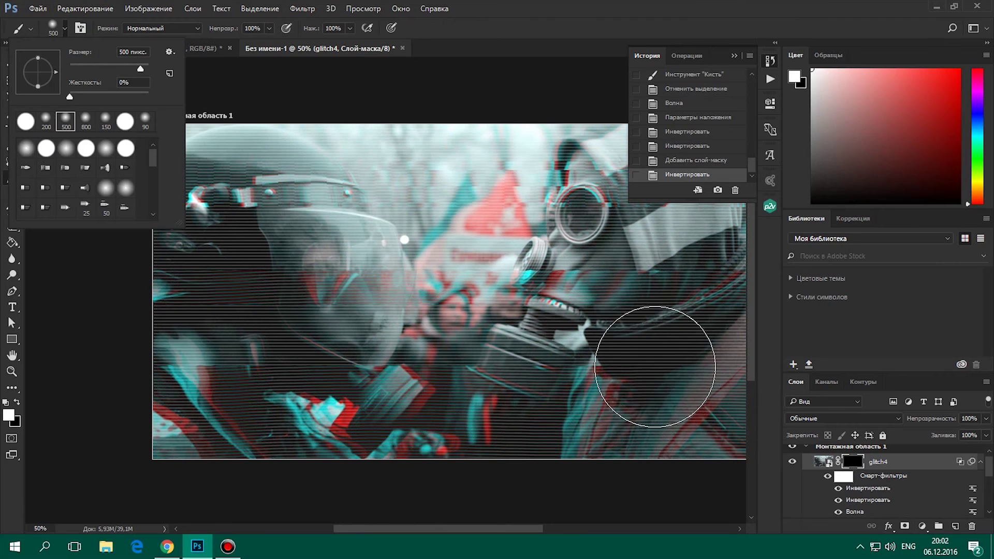
pyautogui.moveTo(656, 362); pyautogui.dragTo(705, 350)
pyautogui.moveTo(760, 314)
pyautogui.mouseDown()
pyautogui.moveTo(676, 299)
pyautogui.moveTo(728, 295)
pyautogui.mouseUp()
pyautogui.moveTo(666, 282)
pyautogui.mouseDown()
pyautogui.moveTo(721, 352)
pyautogui.moveTo(594, 430)
pyautogui.mouseUp()
# Paint more glitch back across the centre and helmet top, then scroll to inspect
pyautogui.moveTo(613, 280); pyautogui.dragTo(706, 284)
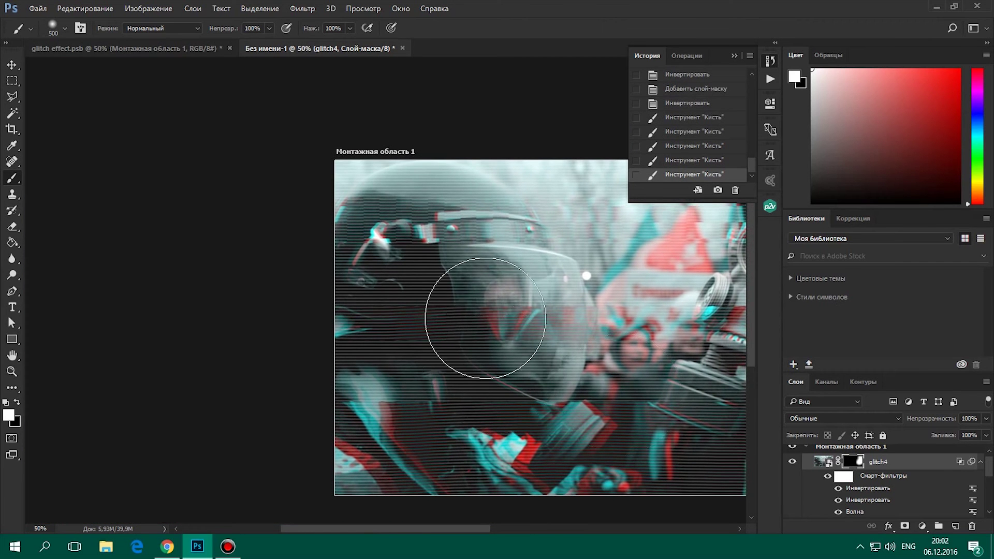
pyautogui.moveTo(485, 318); pyautogui.dragTo(347, 328)
pyautogui.moveTo(421, 288); pyautogui.dragTo(289, 244)
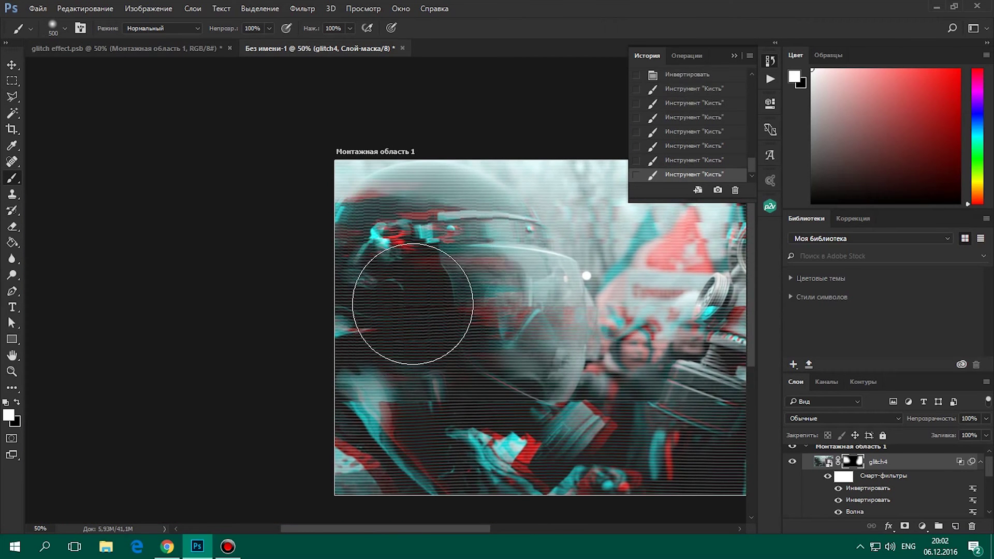
pyautogui.scroll(-2, 384, 311)
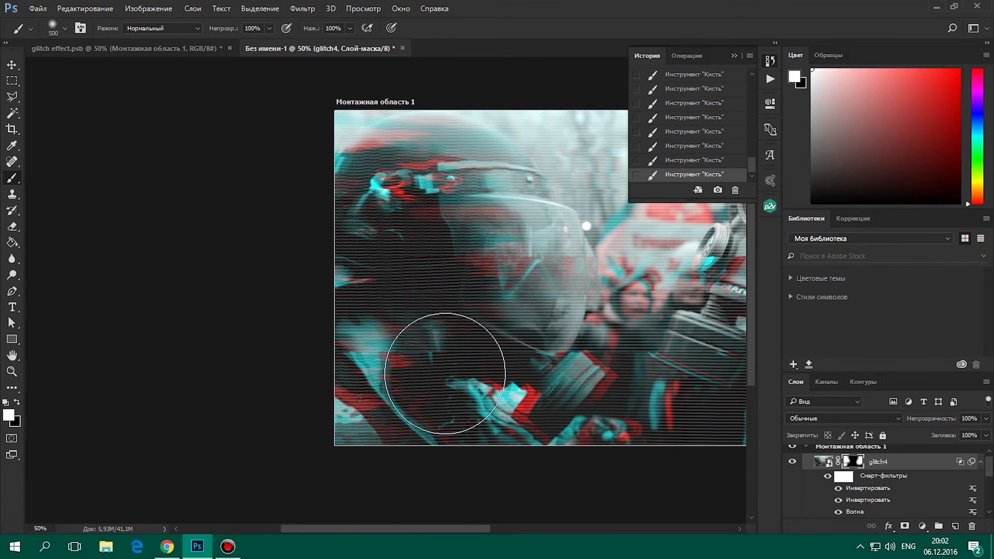
pyautogui.hscroll(10, 448, 402)
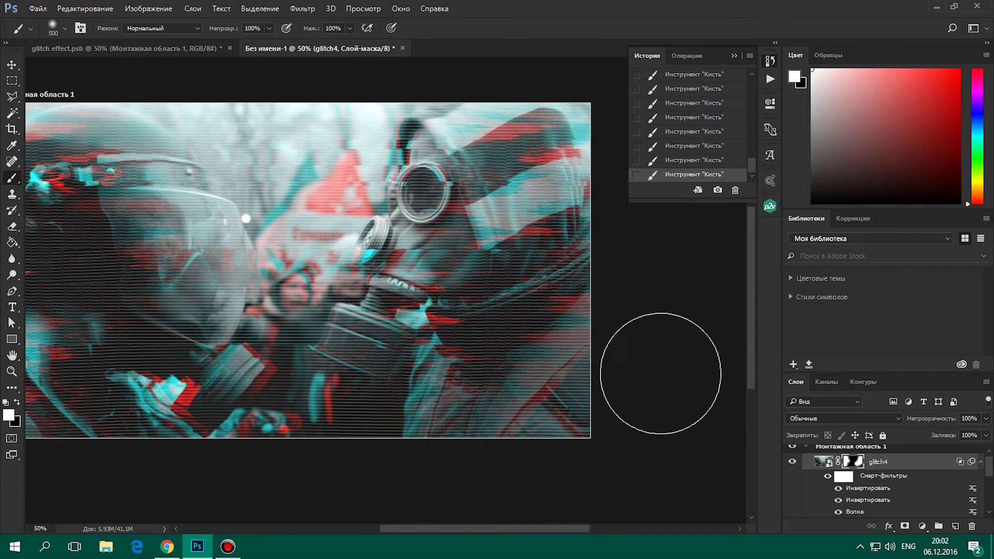
pyautogui.keyDown('alt'); pyautogui.scroll(-2, 613, 366); pyautogui.keyUp('alt')
pyautogui.keyDown('alt'); pyautogui.scroll(1, 614, 366); pyautogui.keyUp('alt')
pyautogui.keyDown('alt'); pyautogui.scroll(1, 615, 366); pyautogui.keyUp('alt')
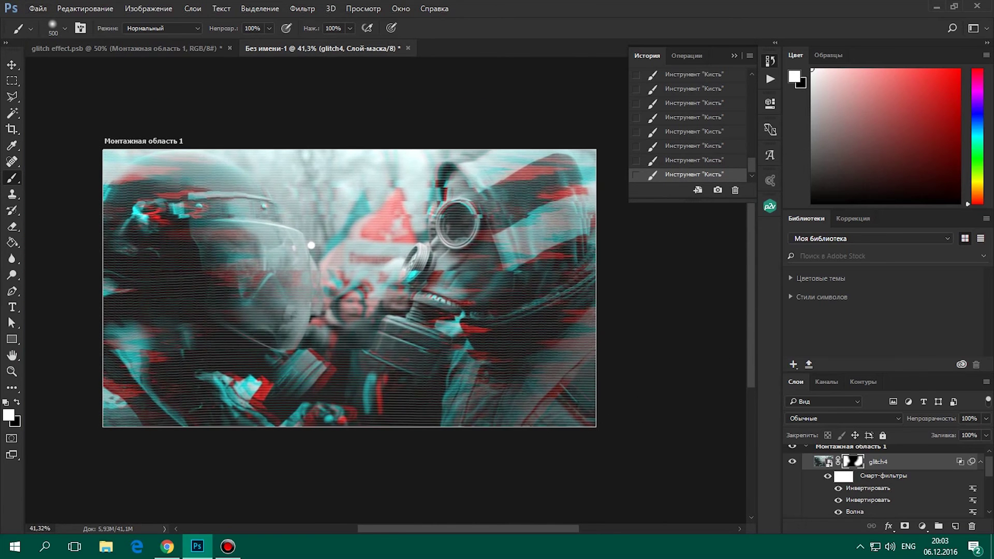
pyautogui.keyDown('alt'); pyautogui.scroll(2, 506, 347); pyautogui.keyUp('alt')
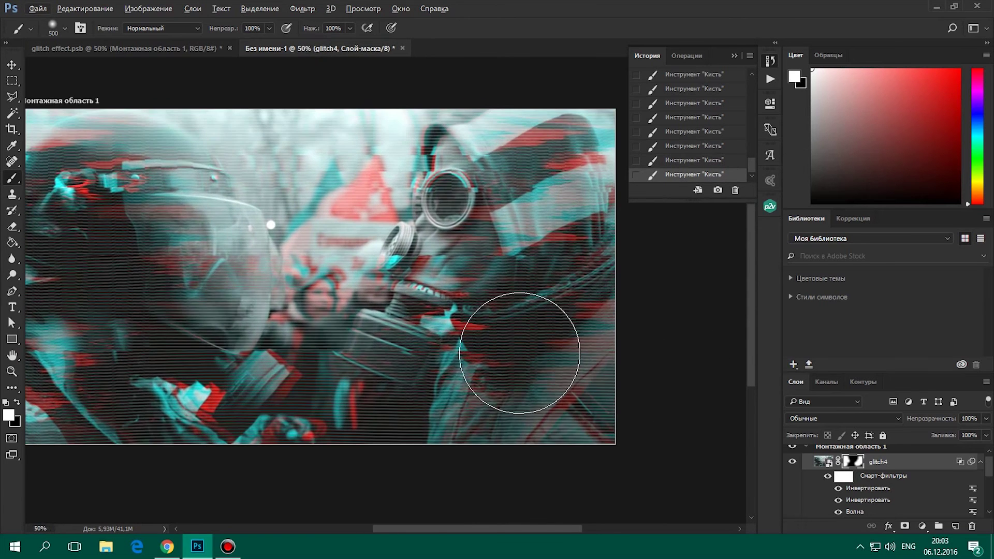
pyautogui.keyDown('alt'); pyautogui.scroll(-1, 404, 341); pyautogui.keyUp('alt')
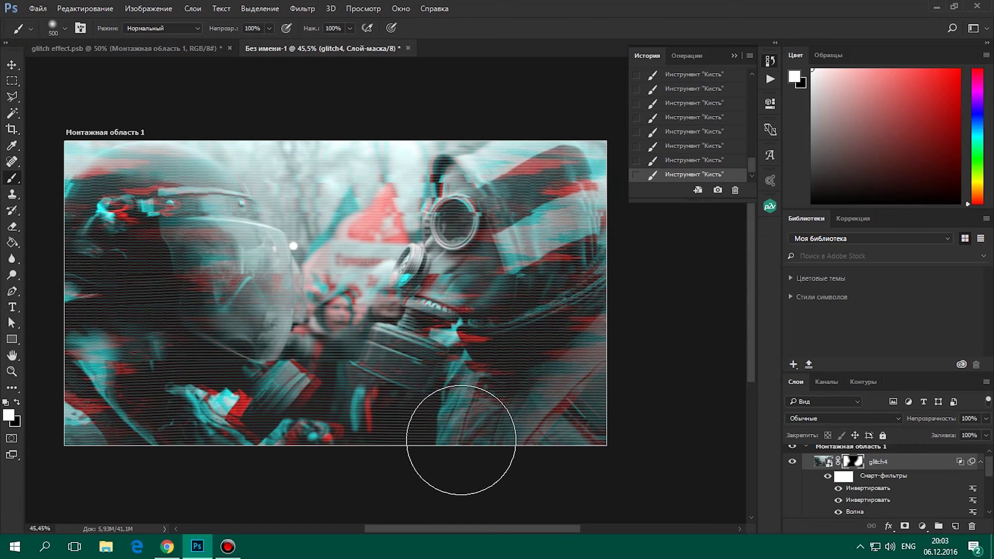
# Add a new empty layer above glitch4 and convert it to a smart object
pyautogui.press('v')
pyautogui.click(981, 461)
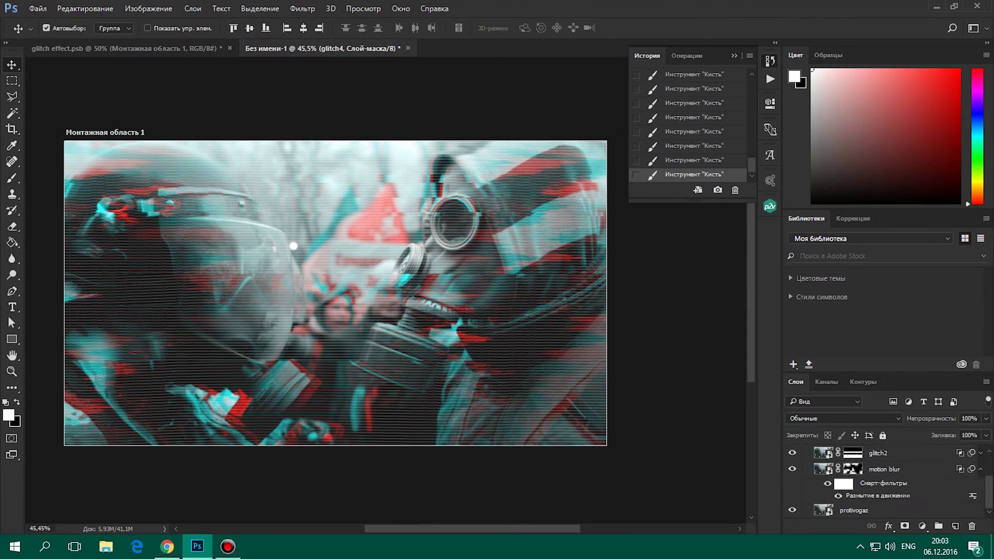
pyautogui.moveTo(792, 467)
pyautogui.mouseDown()
pyautogui.moveTo(792, 483)
pyautogui.moveTo(792, 467)
pyautogui.mouseUp()
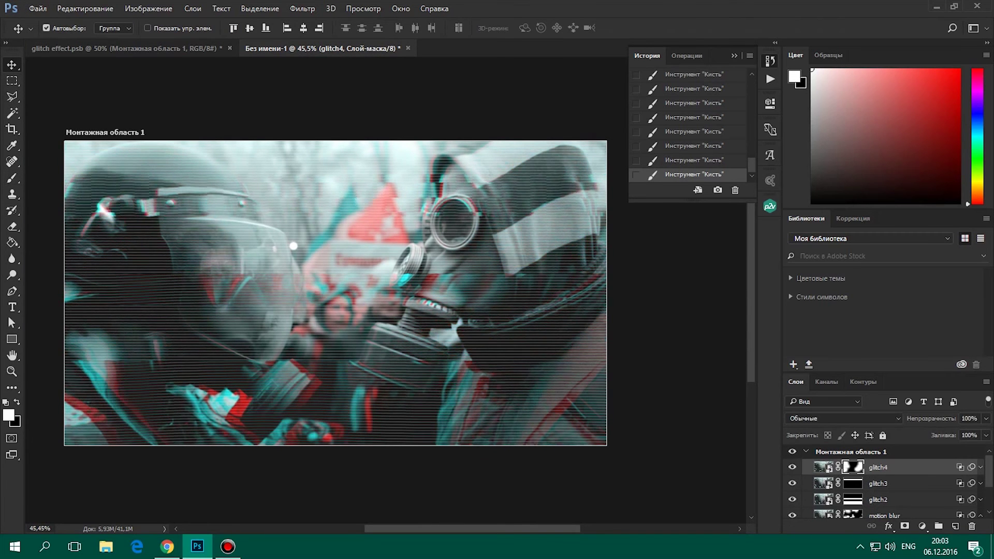
pyautogui.keyDown('alt'); pyautogui.scroll(-1, 600, 342); pyautogui.keyUp('alt')
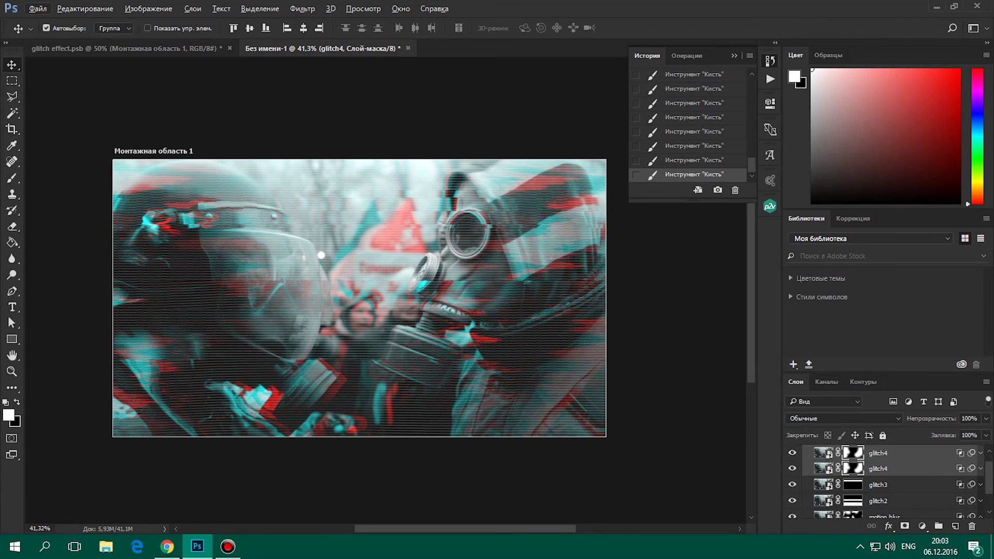
pyautogui.click(955, 526)
pyautogui.rightClick(880, 468)
pyautogui.click(751, 159)
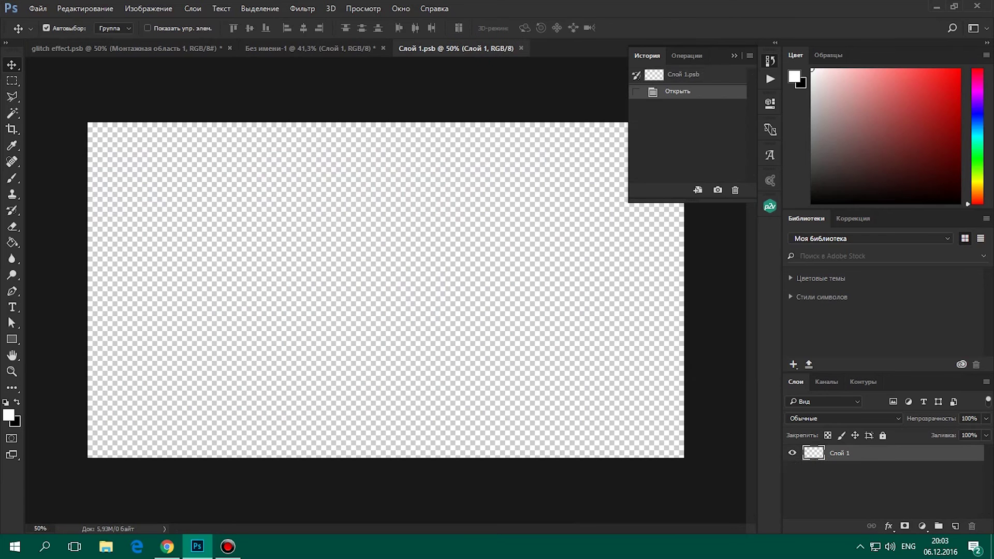
# Inside the smart object, draw a wide red bar across the middle and resize it
pyautogui.scroll(-2, 385, 290)
pyautogui.scroll(-1, 386, 290)
pyautogui.scroll(1, 385, 289)
pyautogui.press('u')
pyautogui.moveTo(162, 287)
pyautogui.mouseDown()
pyautogui.moveTo(227, 328)
pyautogui.moveTo(610, 332)
pyautogui.mouseUp()
pyautogui.click(594, 175)
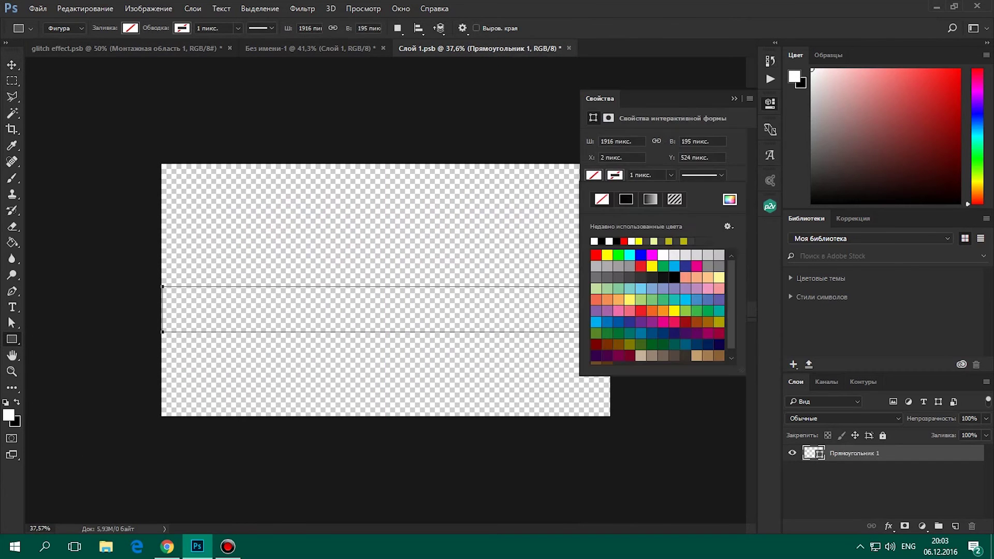
pyautogui.click(592, 252)
pyautogui.press('Return')
pyautogui.hotkey('ctrl', 't')
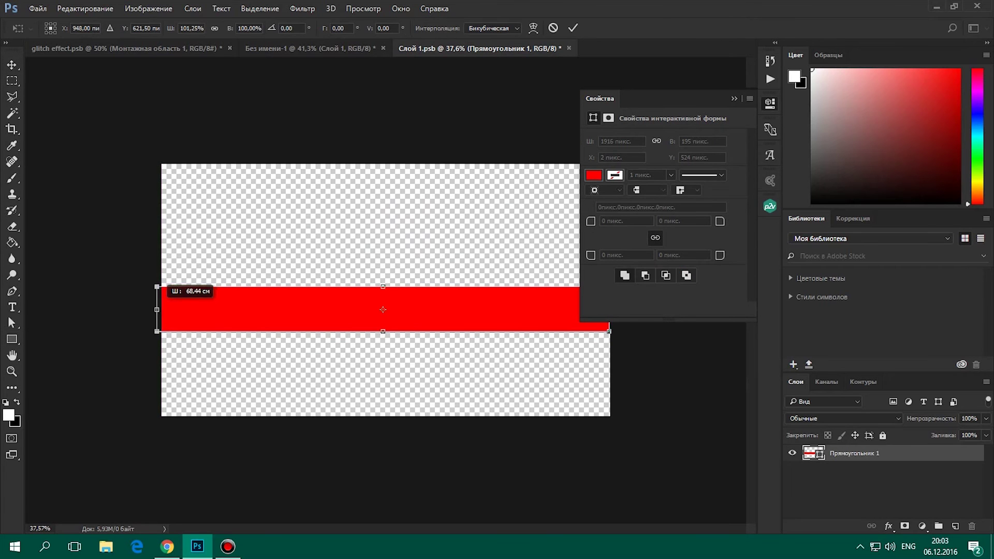
pyautogui.press('Return')
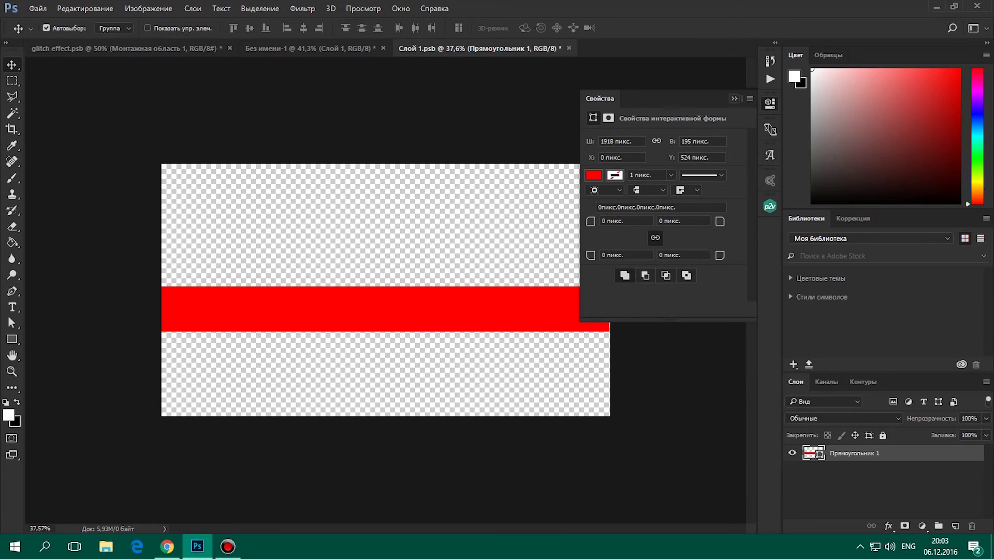
pyautogui.hotkey('ctrl', 't')
pyautogui.press('Return')
# Draw seven more red bars of varying sizes, then close and save the smart object
pyautogui.press('u')
pyautogui.moveTo(380, 253); pyautogui.dragTo(618, 262)
pyautogui.moveTo(149, 366); pyautogui.dragTo(275, 376)
pyautogui.moveTo(176, 228); pyautogui.dragTo(253, 233)
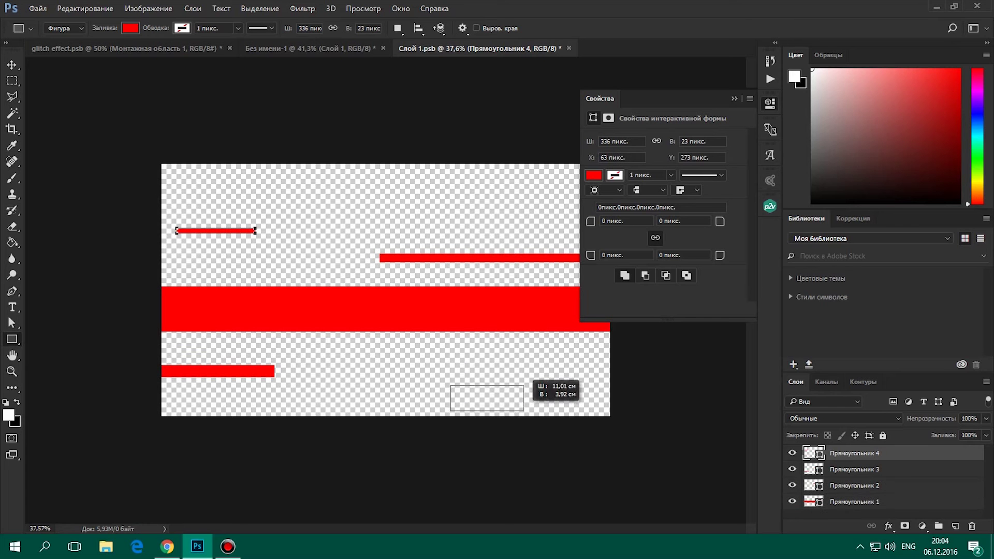
pyautogui.moveTo(452, 389); pyautogui.dragTo(526, 412)
pyautogui.moveTo(331, 194); pyautogui.dragTo(386, 204)
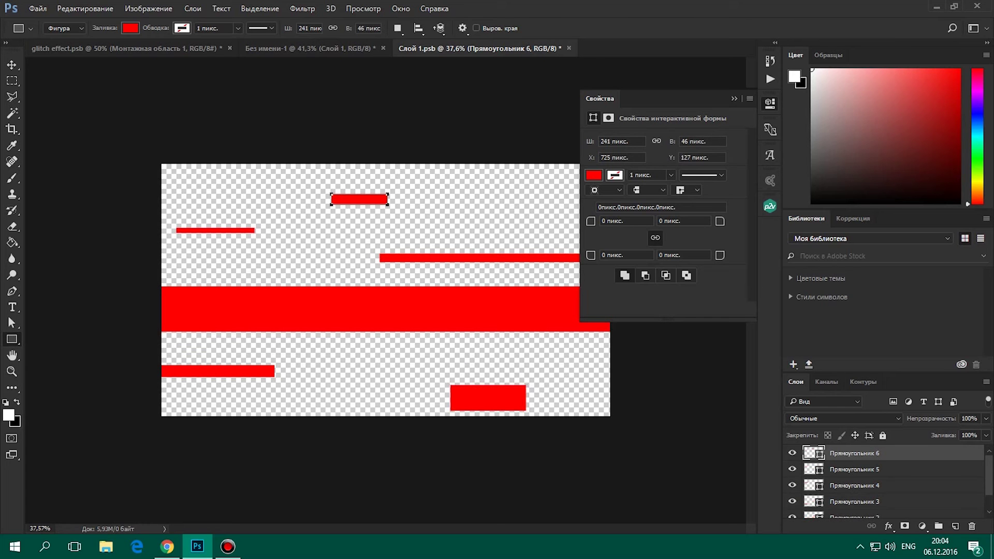
pyautogui.moveTo(504, 182); pyautogui.dragTo(544, 196)
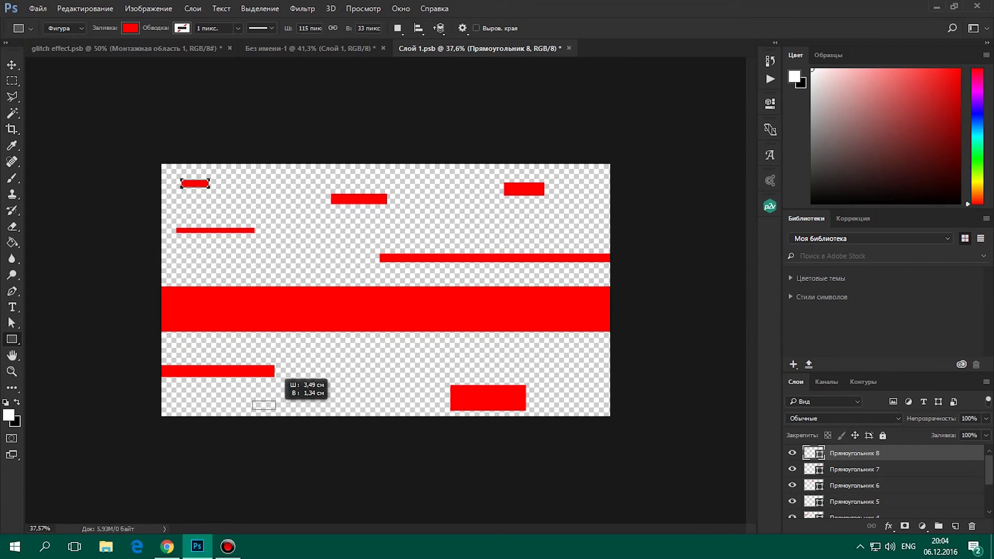
pyautogui.moveTo(255, 404); pyautogui.dragTo(279, 411)
pyautogui.hotkey('ctrl', 'w')
pyautogui.press('Return')
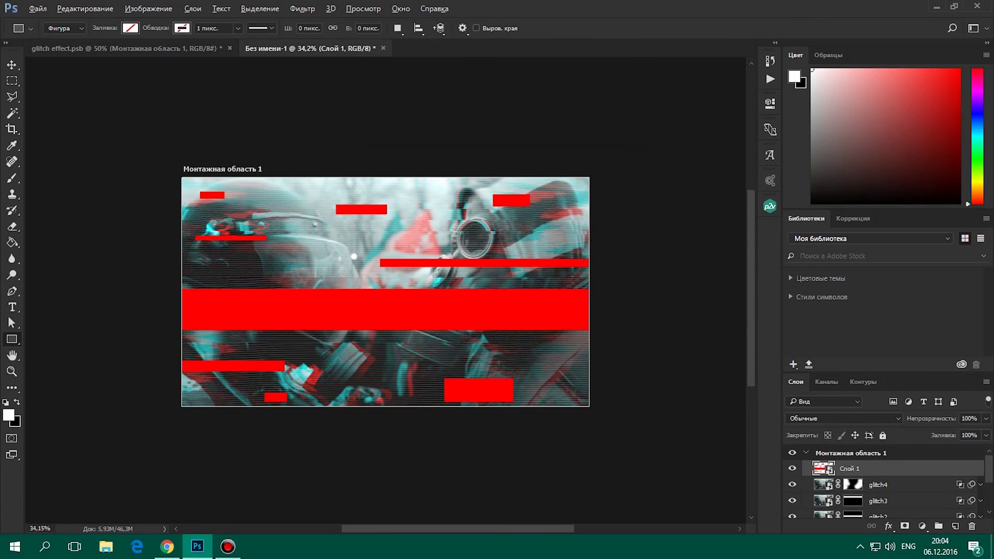
# Set the bars layer Fill to 0% and add a light cyan Inner Shadow
pyautogui.doubleClick(911, 468)
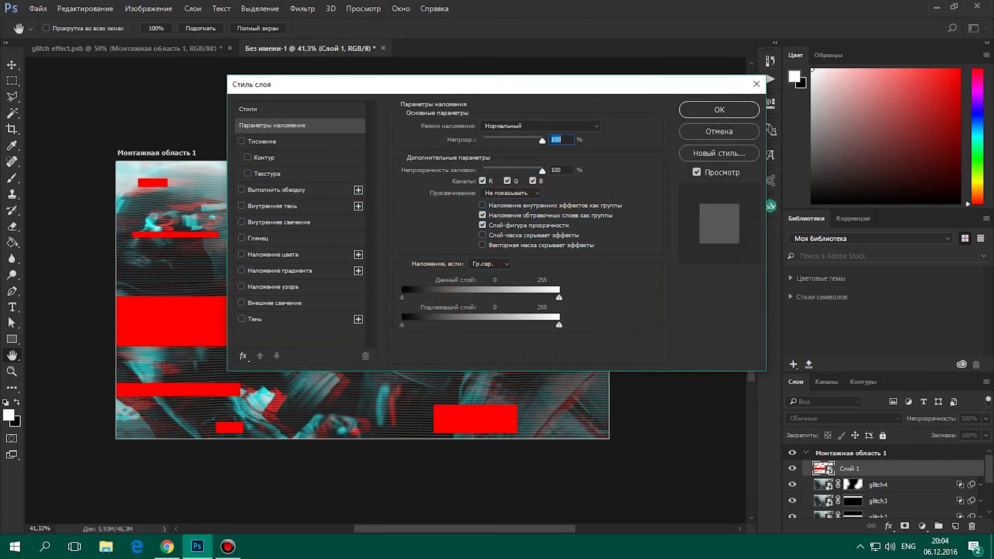
pyautogui.moveTo(464, 83); pyautogui.dragTo(697, 58)
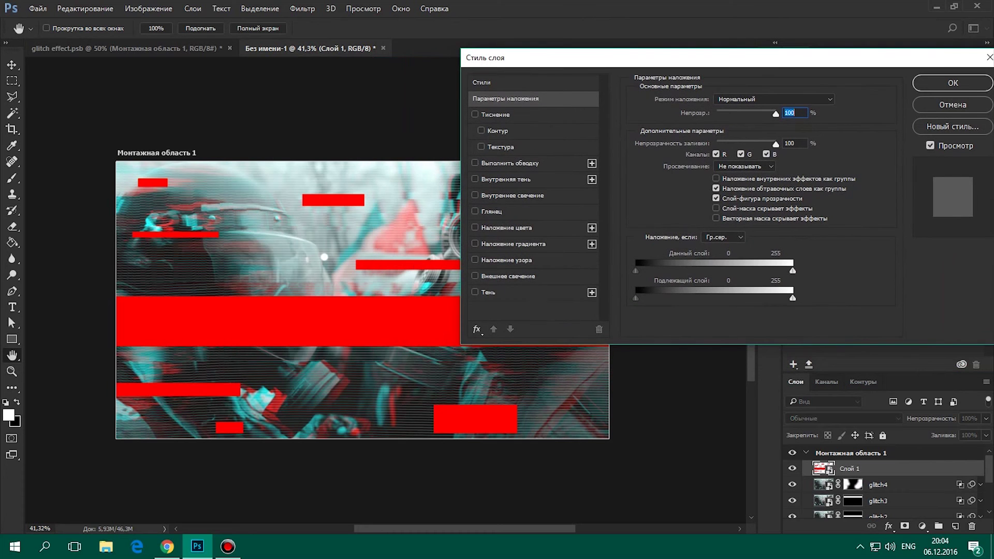
pyautogui.moveTo(775, 143); pyautogui.dragTo(717, 143)
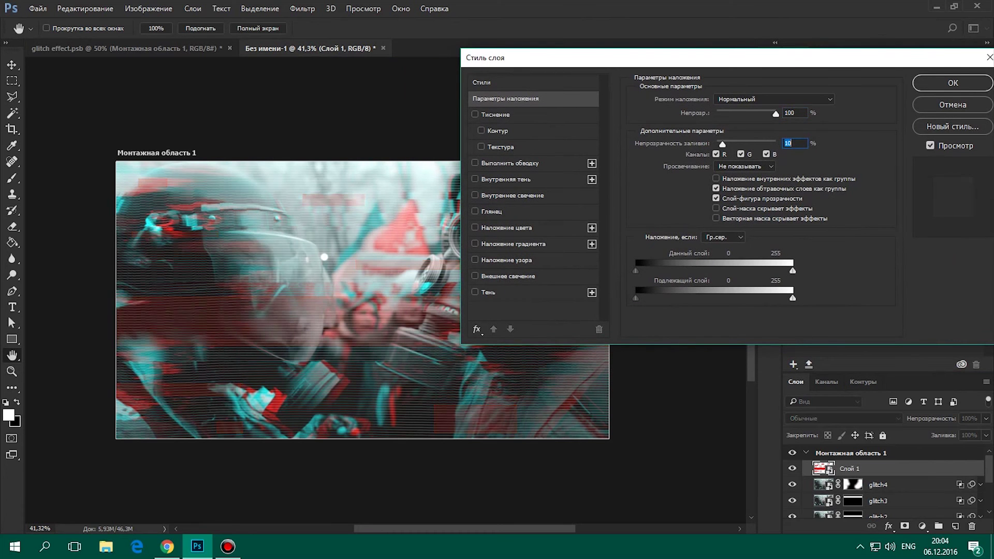
pyautogui.click(506, 180)
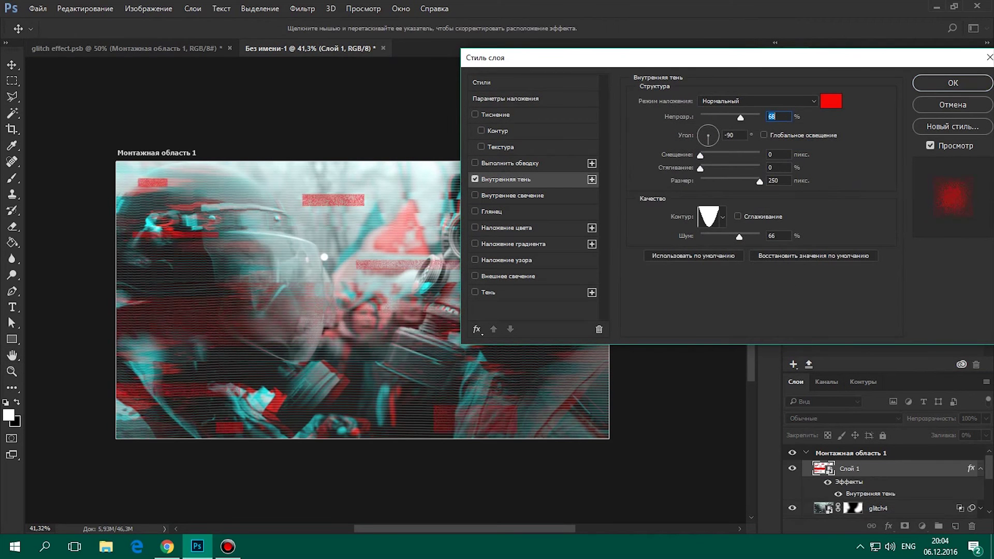
pyautogui.click(831, 100)
pyautogui.click(795, 211)
pyautogui.click(683, 139)
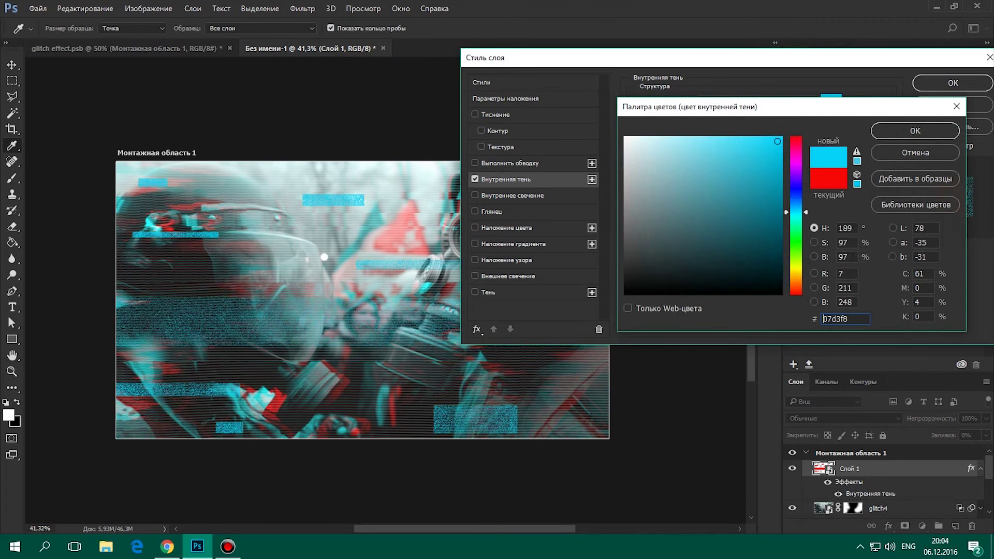
pyautogui.click(914, 131)
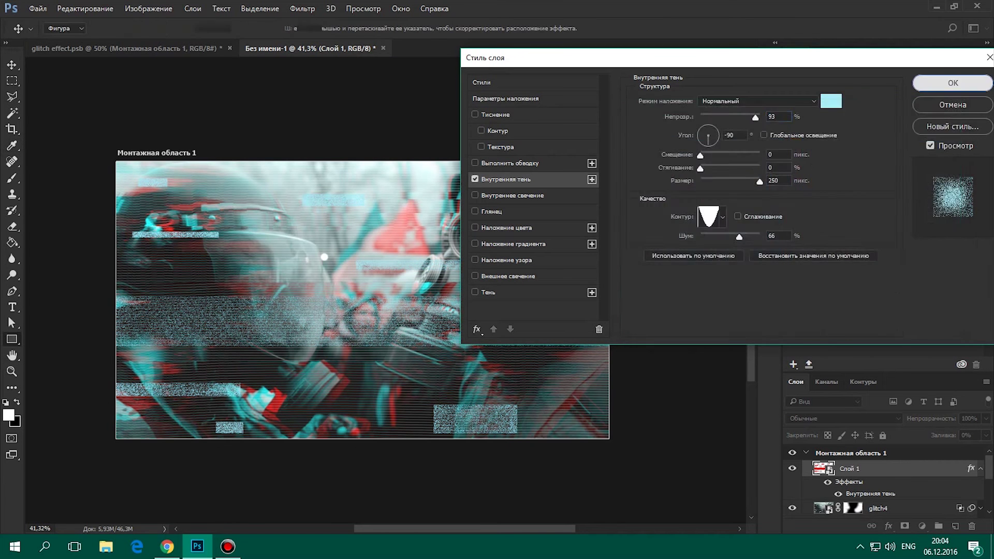
pyautogui.click(953, 82)
# Give the inner shadow a linear contour, noise 49, and Overlay blending at 82% opacity
pyautogui.doubleClick(901, 468)
pyautogui.moveTo(407, 89); pyautogui.dragTo(641, 52)
pyautogui.click(505, 162)
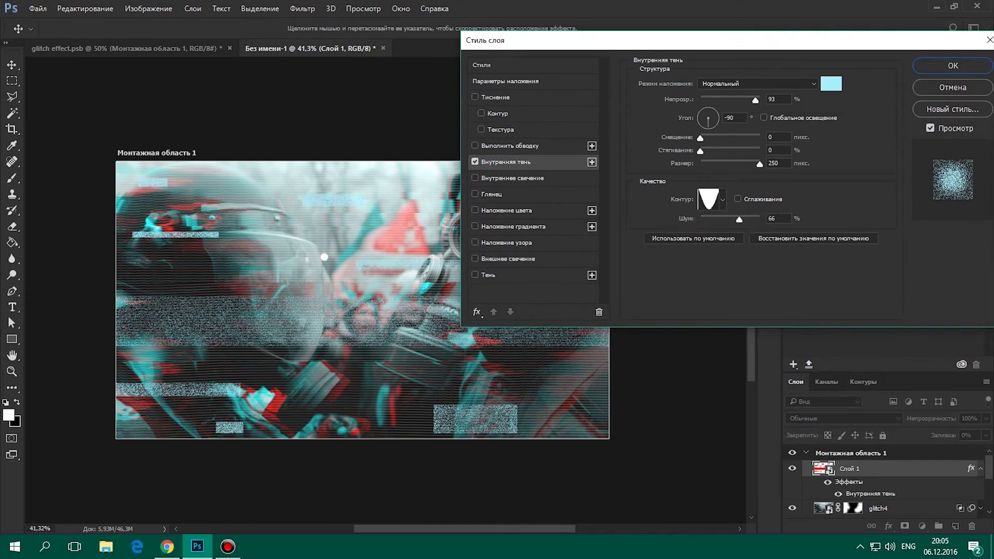
pyautogui.click(722, 199)
pyautogui.click(668, 223)
pyautogui.moveTo(739, 220); pyautogui.dragTo(729, 219)
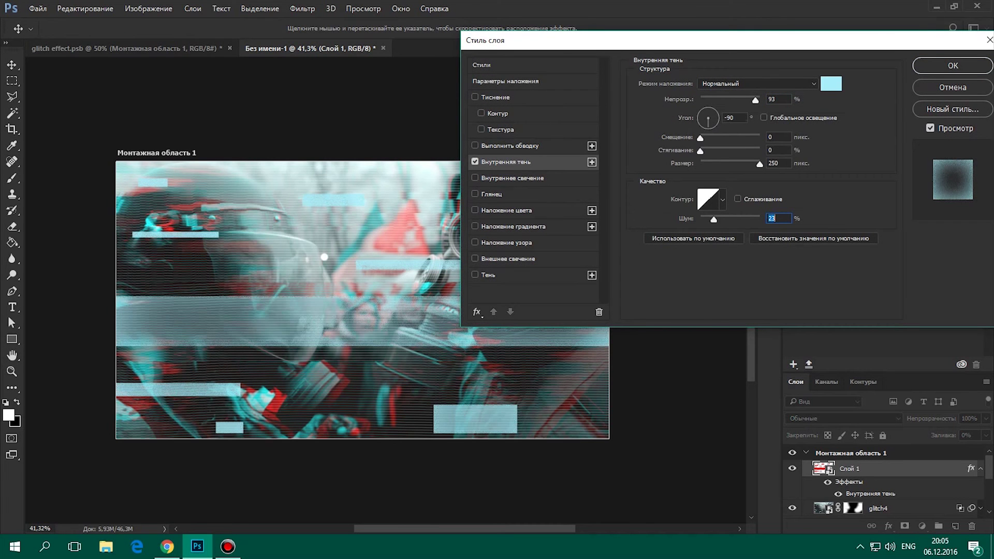
pyautogui.moveTo(732, 100); pyautogui.dragTo(722, 100)
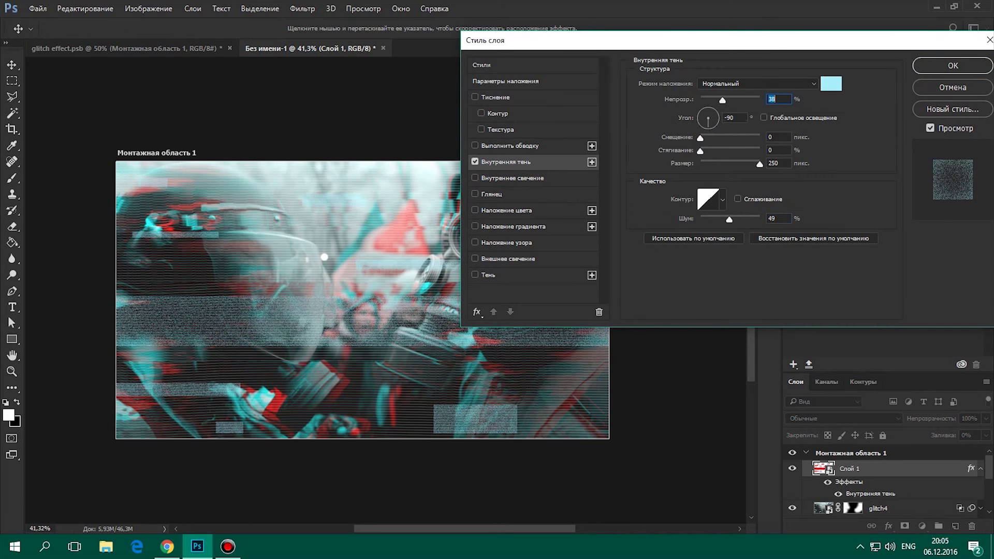
pyautogui.click(755, 84)
pyautogui.click(725, 162)
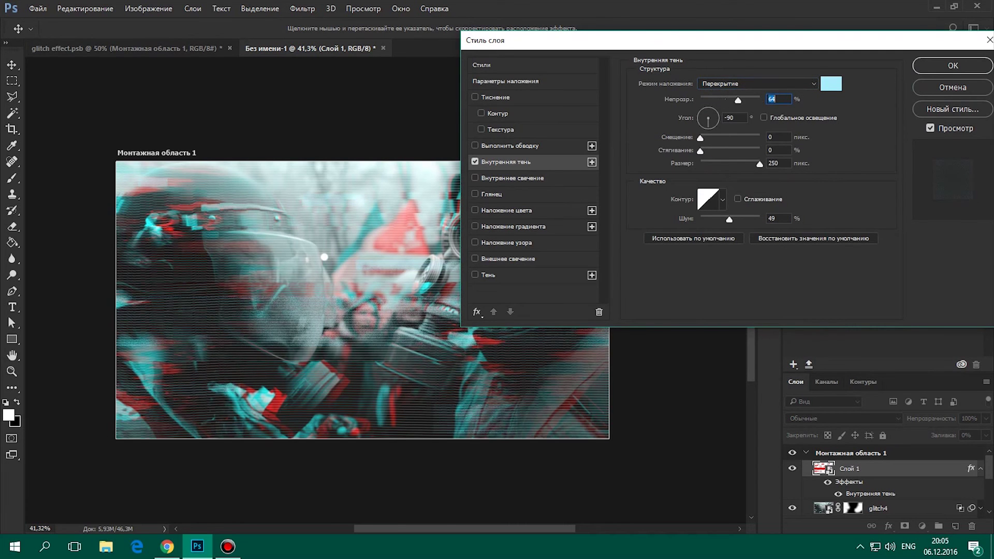
pyautogui.moveTo(738, 100); pyautogui.dragTo(753, 100)
# Change the inner shadow colour to #eefba8 and apply the layer style
pyautogui.moveTo(841, 40); pyautogui.dragTo(463, 350)
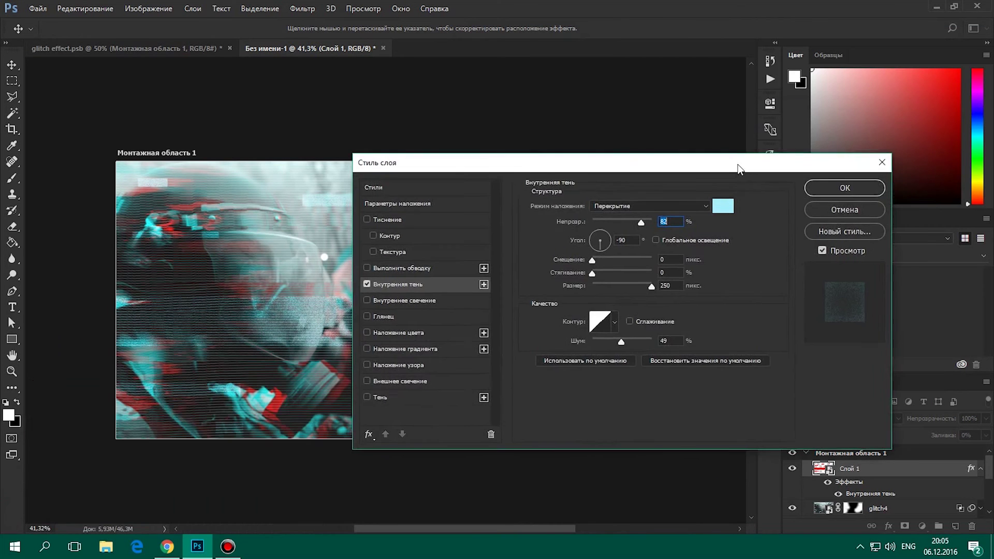
pyautogui.moveTo(463, 350); pyautogui.dragTo(738, 178)
pyautogui.click(729, 223)
pyautogui.write('eefba8')
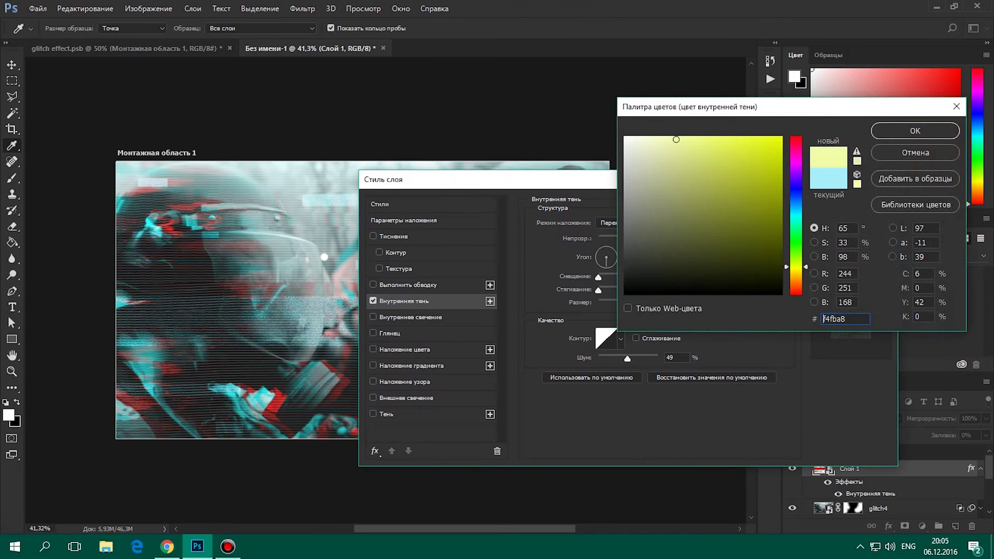
pyautogui.click(915, 130)
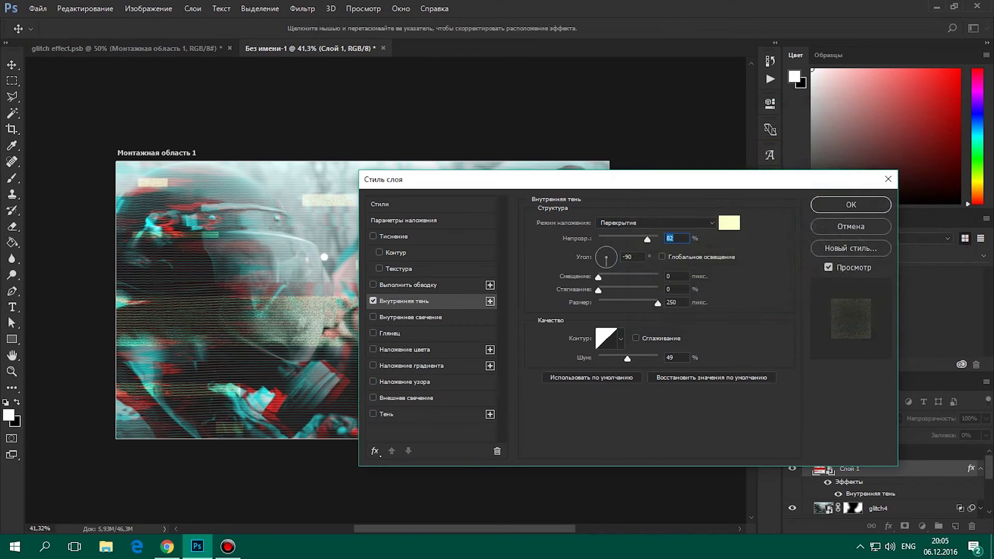
pyautogui.click(851, 205)
pyautogui.scroll(-1, 718, 252)
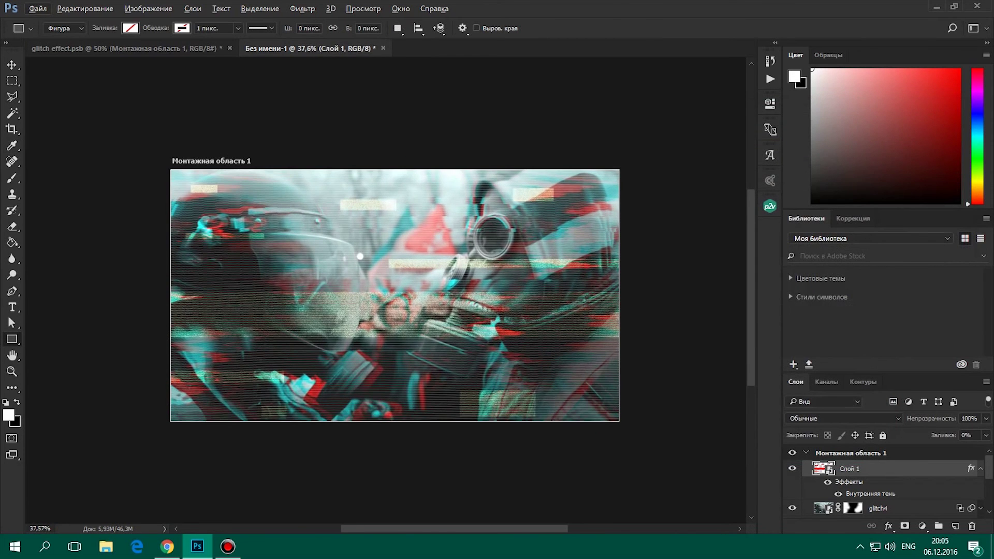
pyautogui.press('v')
pyautogui.click(980, 469)
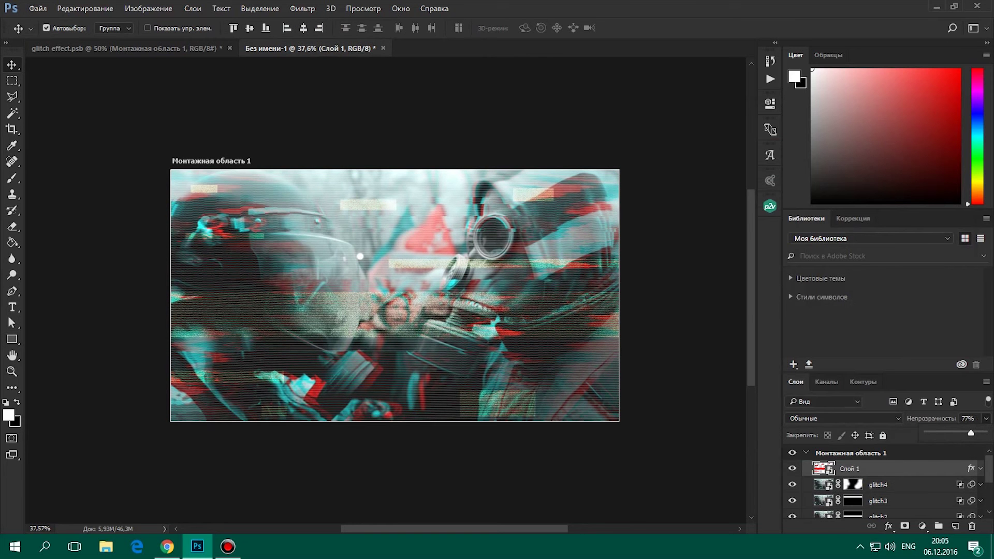
# Add a new layer above the bars and fill it with black
pyautogui.click(955, 526)
pyautogui.press('g')
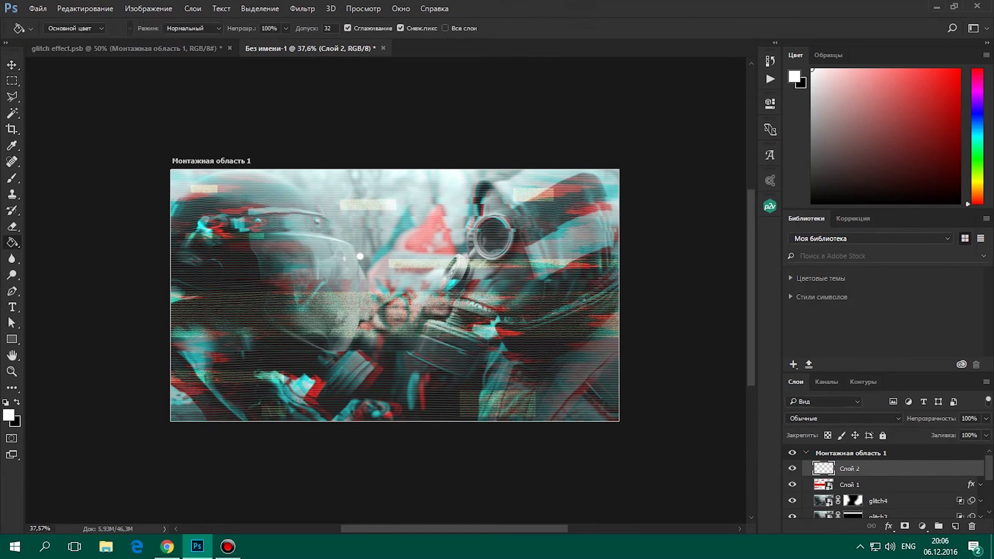
pyautogui.press('x')
pyautogui.click(321, 207)
# Apply the Filter Gallery Grain texture with intensity 18 and contrast 39
pyautogui.click(302, 8)
pyautogui.click(331, 57)
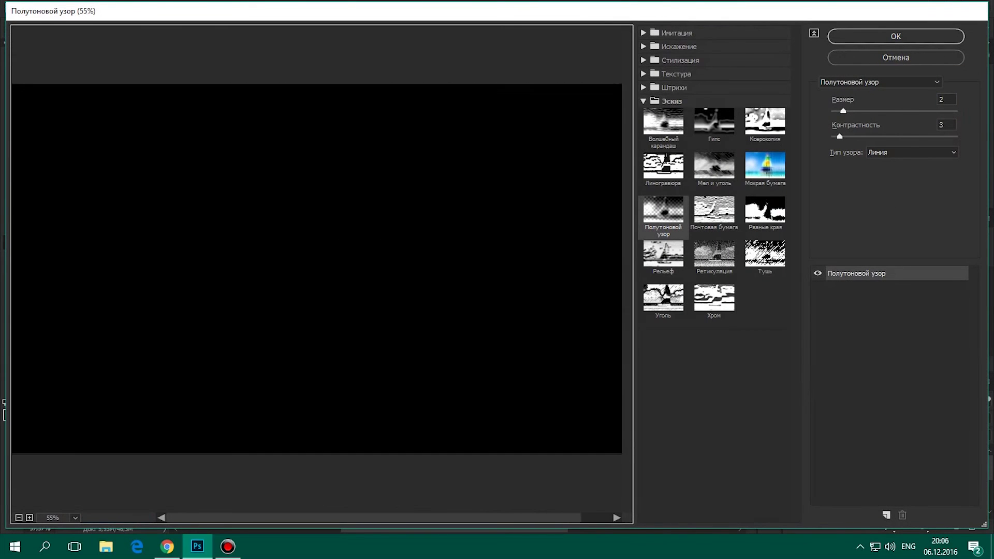
pyautogui.click(676, 73)
pyautogui.click(714, 93)
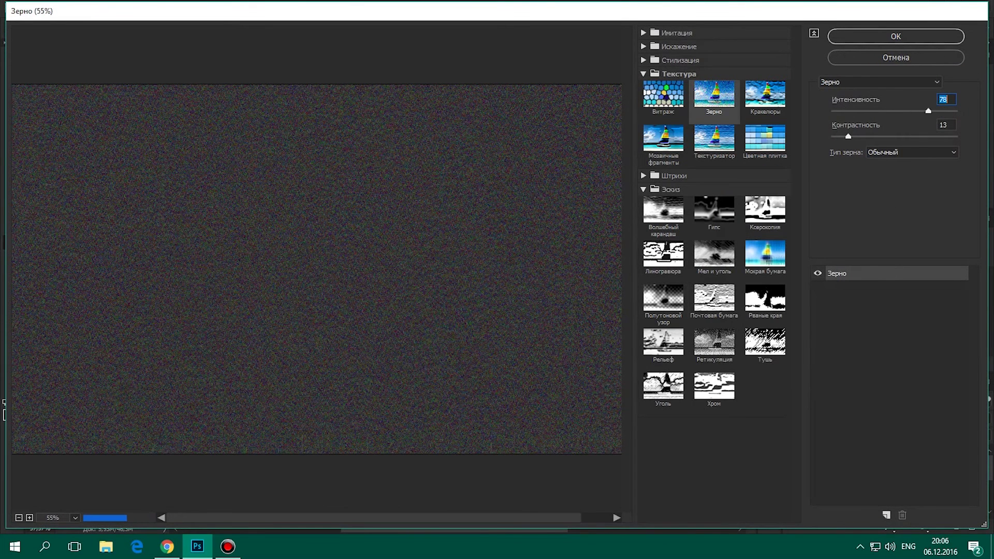
pyautogui.moveTo(892, 110); pyautogui.dragTo(846, 110)
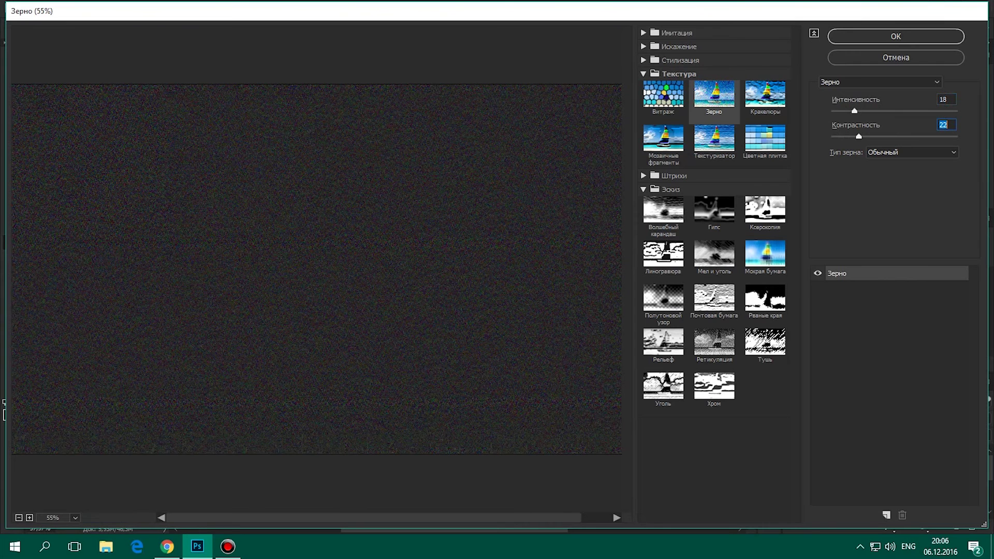
pyautogui.moveTo(848, 136); pyautogui.dragTo(871, 137)
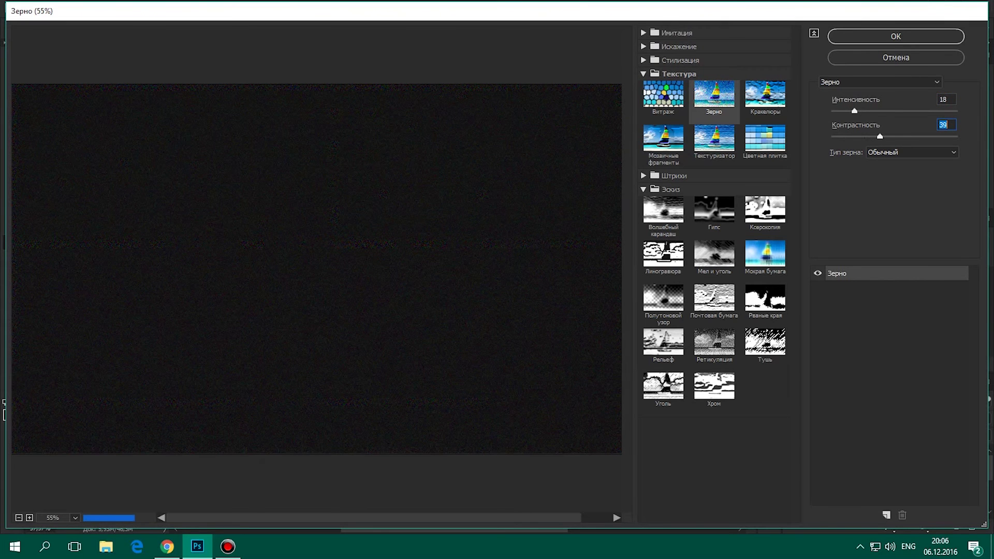
pyautogui.press('Return')
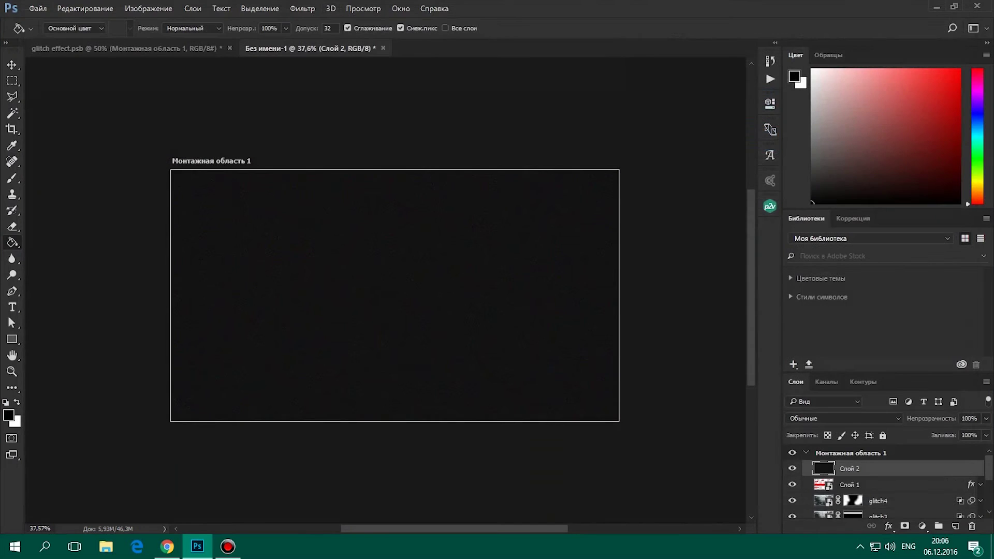
# Apply a horizontal Motion Blur (angle 0, distance 45) to the grain layer
pyautogui.click(302, 9)
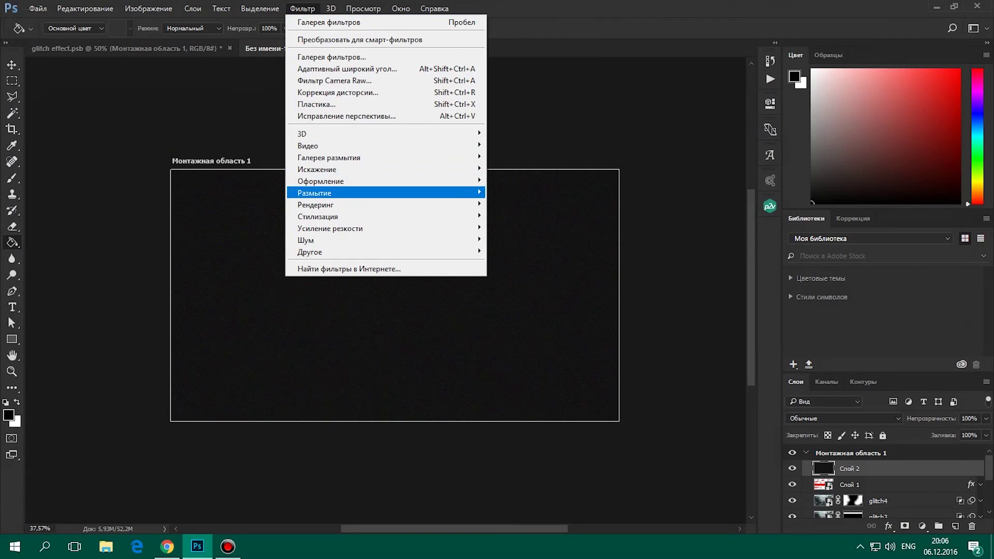
pyautogui.click(536, 239)
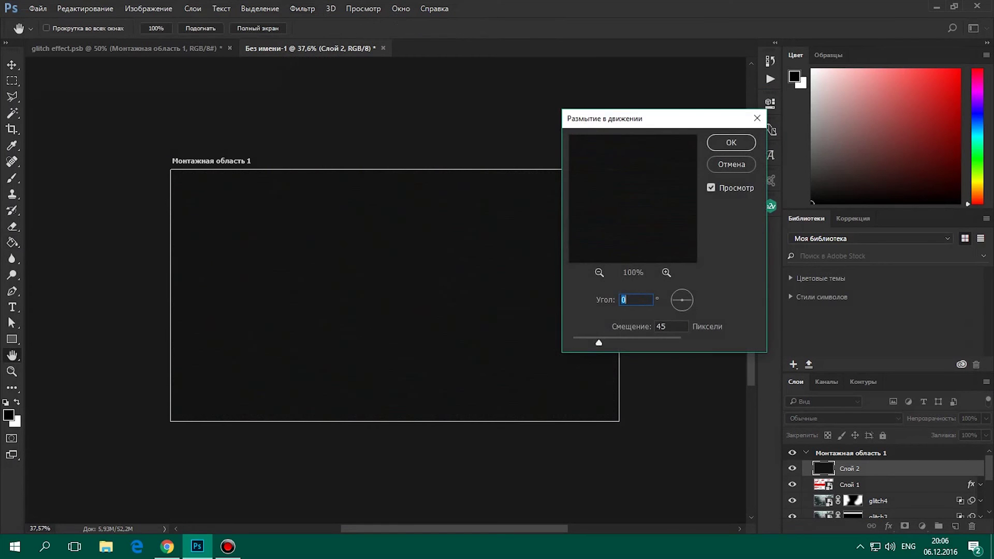
pyautogui.press('Return')
# Open Levels and lower the white input point to brighten the streaks
pyautogui.click(316, 8)
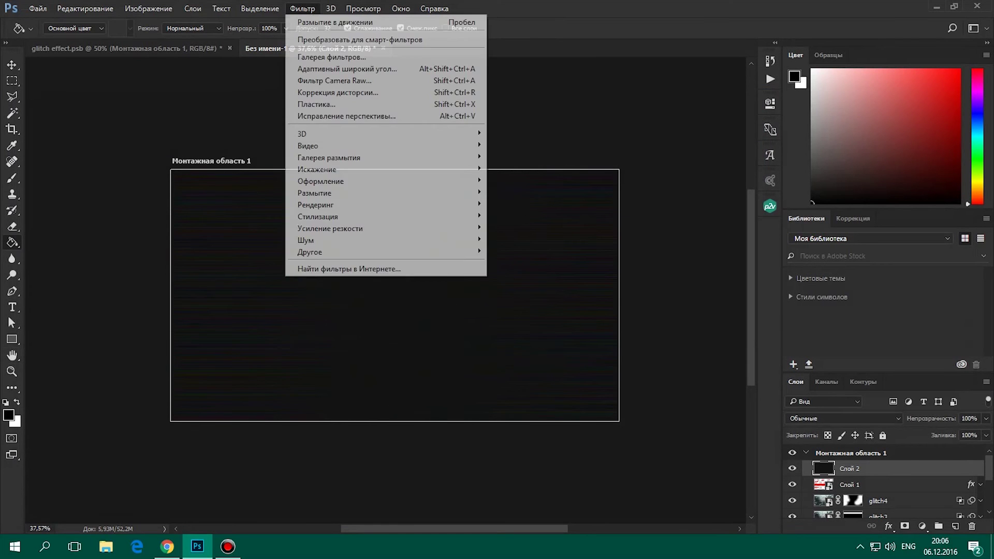
pyautogui.click(316, 9)
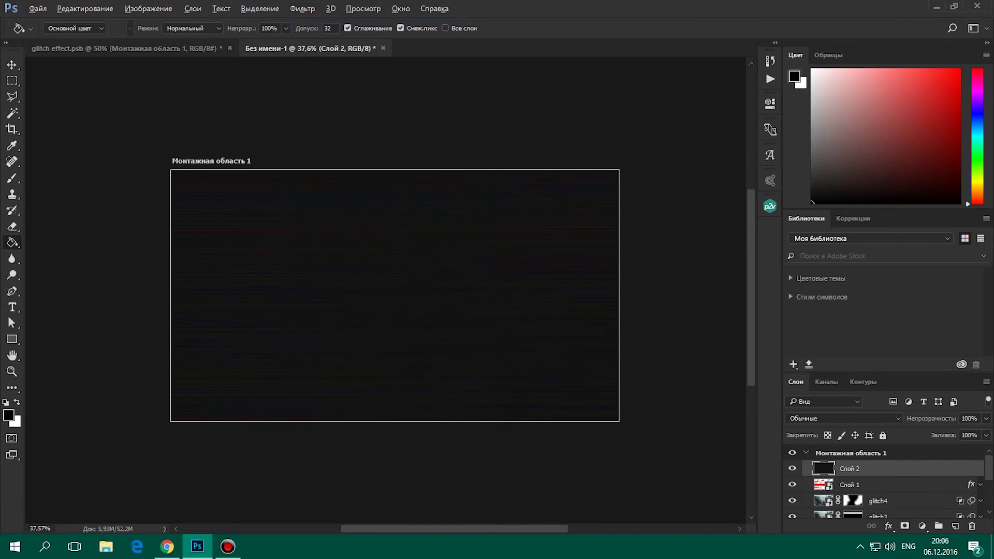
pyautogui.scroll(5, 386, 290)
pyautogui.scroll(-3, 385, 290)
pyautogui.click(149, 8)
pyautogui.click(362, 51)
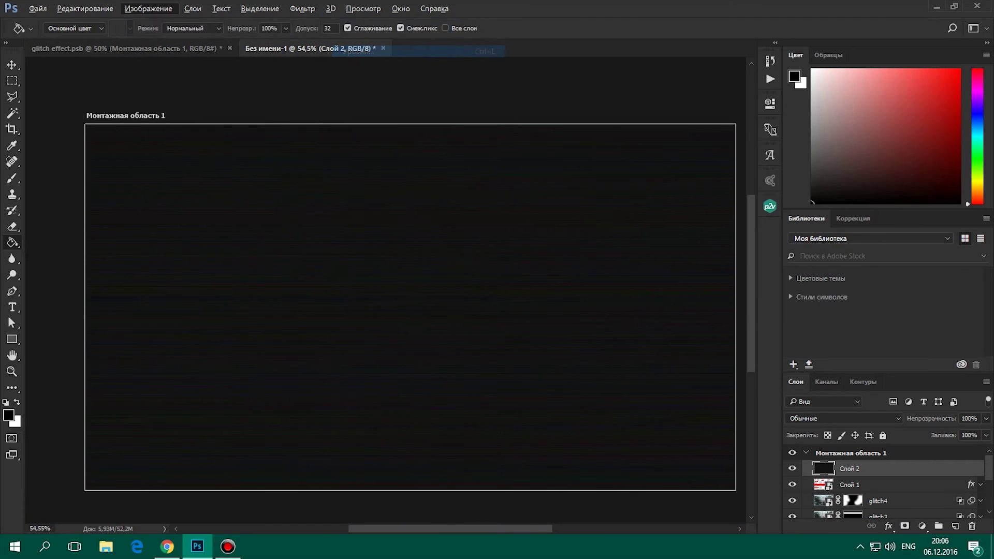
pyautogui.moveTo(746, 237); pyautogui.dragTo(651, 237)
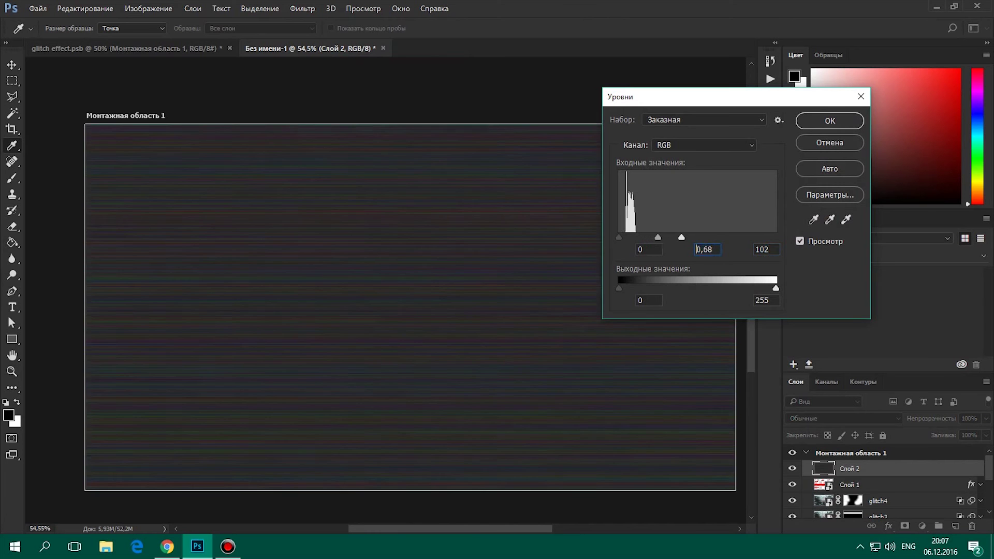
# Apply Levels with slightly darker midtones, then boost the streaks' saturation and lightness with Hue/Saturation
pyautogui.press('Down')
pyautogui.press('Down')
pyautogui.press('Down')
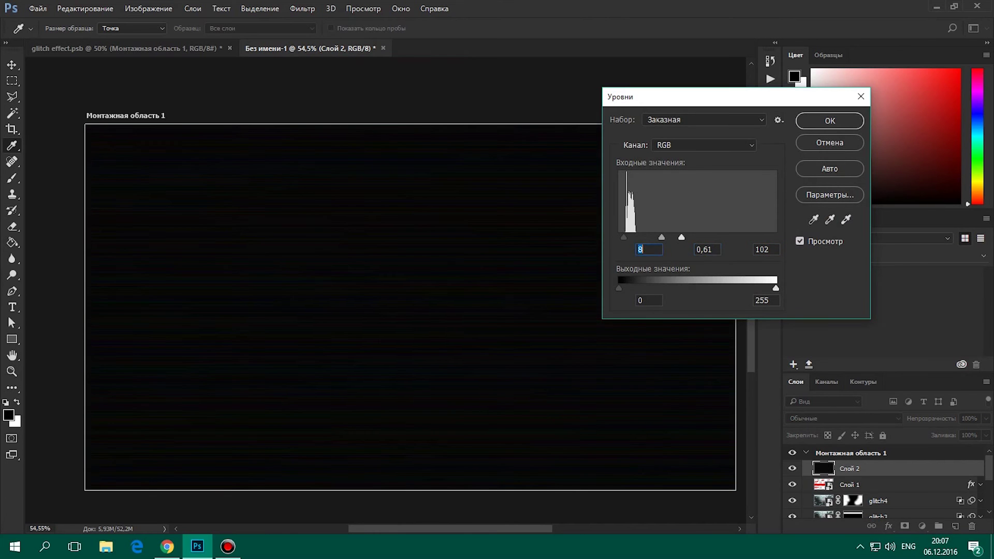
pyautogui.press('Return')
pyautogui.press('g')
pyautogui.click(148, 8)
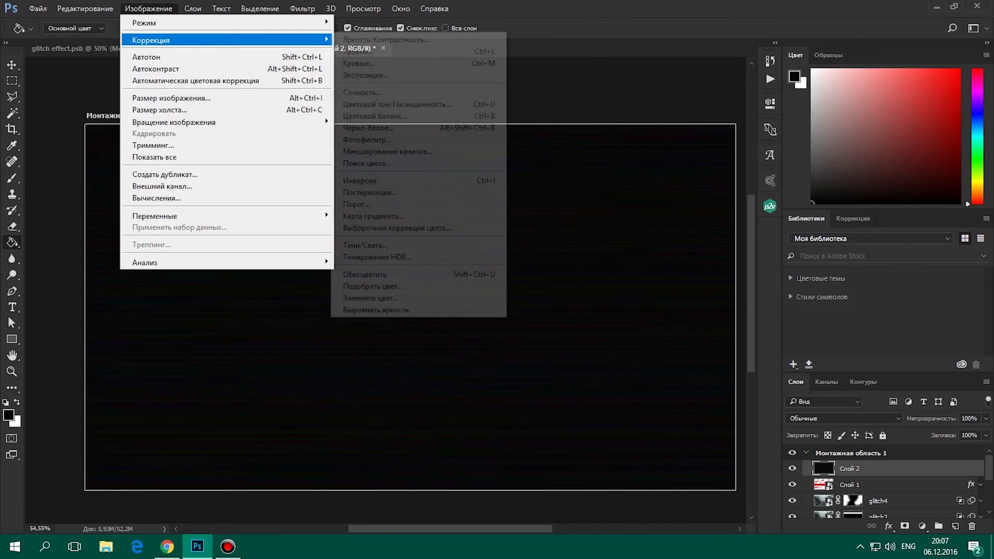
pyautogui.click(373, 104)
pyautogui.moveTo(429, 208); pyautogui.dragTo(454, 207)
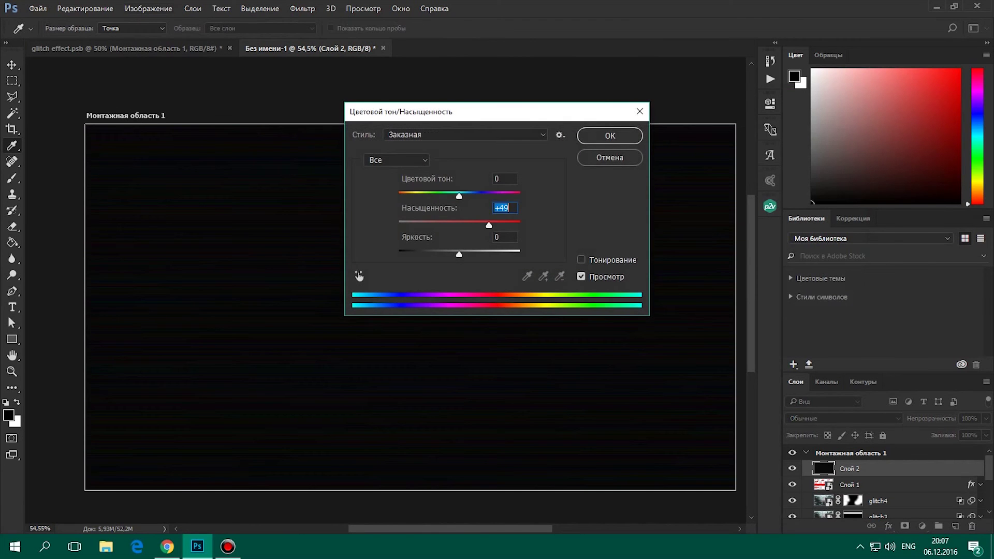
pyautogui.write('+100')
pyautogui.moveTo(416, 237); pyautogui.dragTo(424, 237)
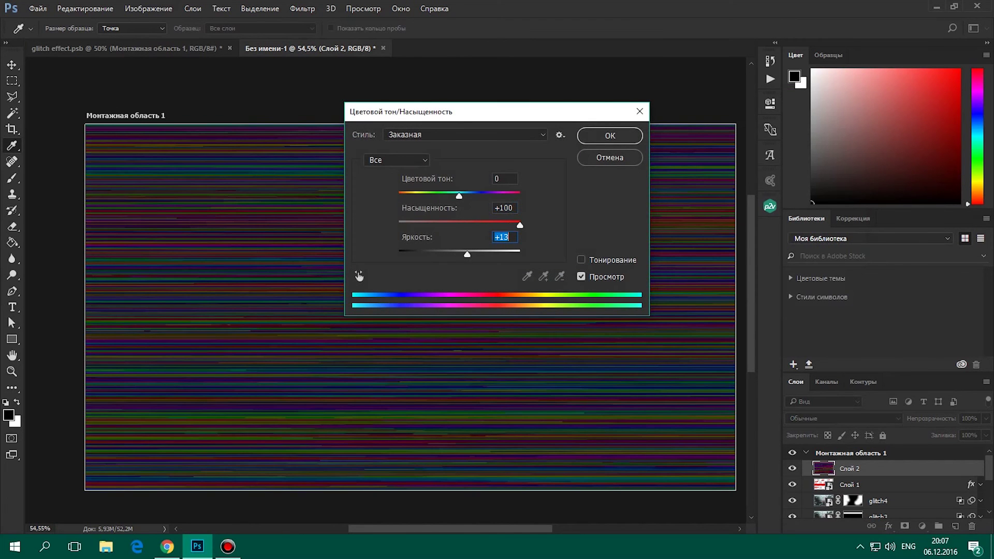
pyautogui.press('Return')
# Set Слой 2's blend mode to Экран (Screen)
pyautogui.press('g')
pyautogui.scroll(-3, 501, 255)
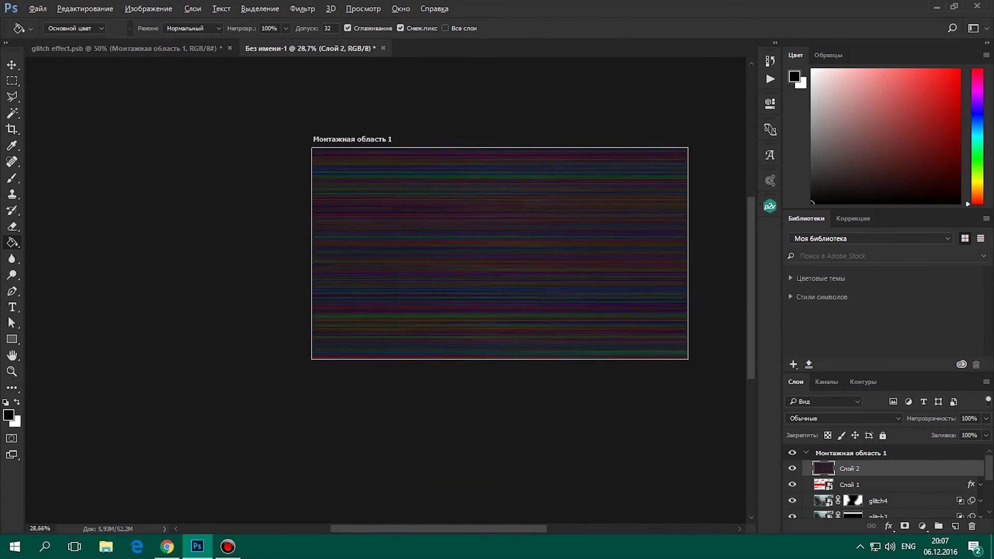
pyautogui.scroll(3, 501, 255)
pyautogui.scroll(2, 501, 255)
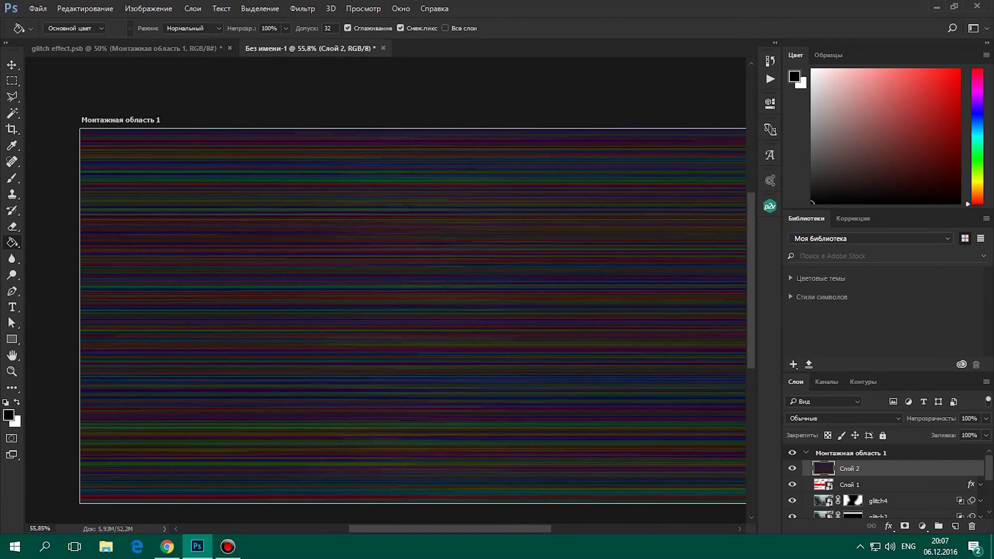
pyautogui.click(842, 418)
pyautogui.click(828, 257)
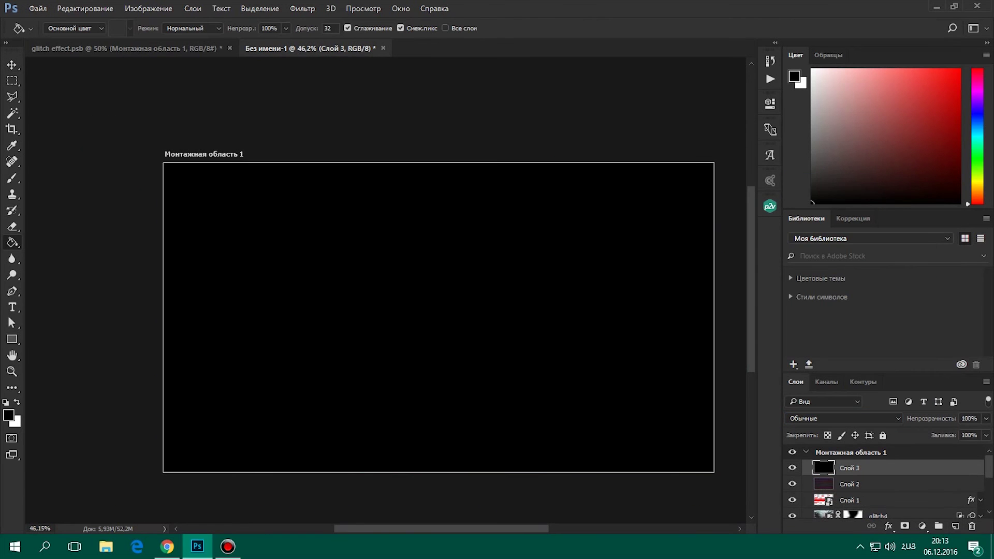
# Apply the Filter Gallery Grain texture to the black layer with intensity 23
pyautogui.click(303, 8)
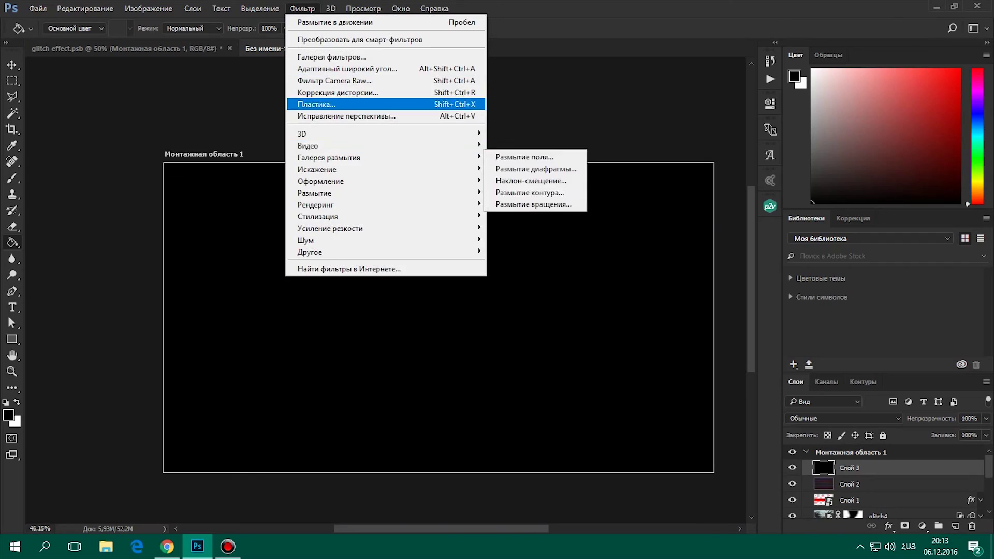
pyautogui.click(332, 57)
pyautogui.moveTo(841, 111)
pyautogui.mouseDown()
pyautogui.moveTo(860, 111)
pyautogui.moveTo(838, 136)
pyautogui.mouseUp()
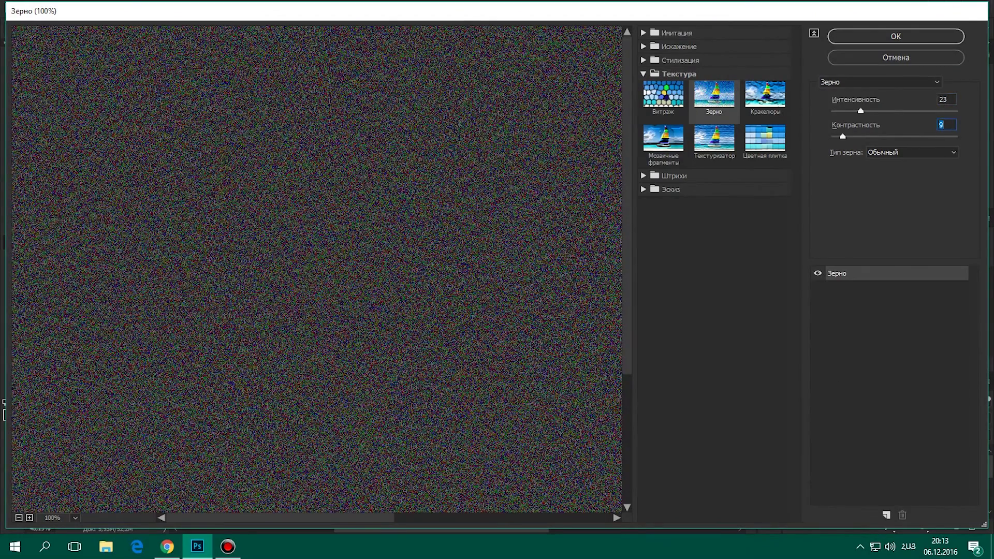
pyautogui.press('Return')
# Set the noise layer's blend mode to Перекрытие (Overlay)
pyautogui.click(842, 419)
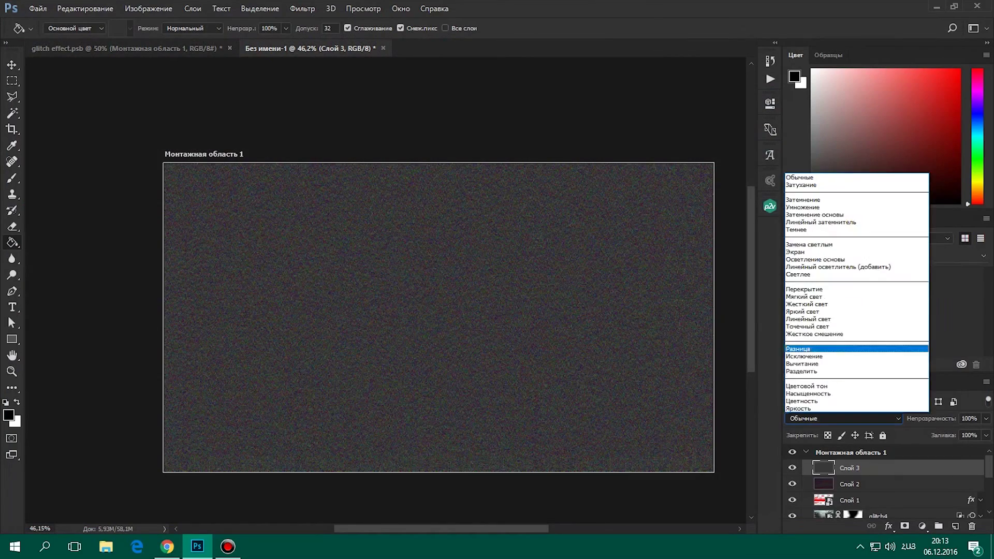
pyautogui.click(818, 348)
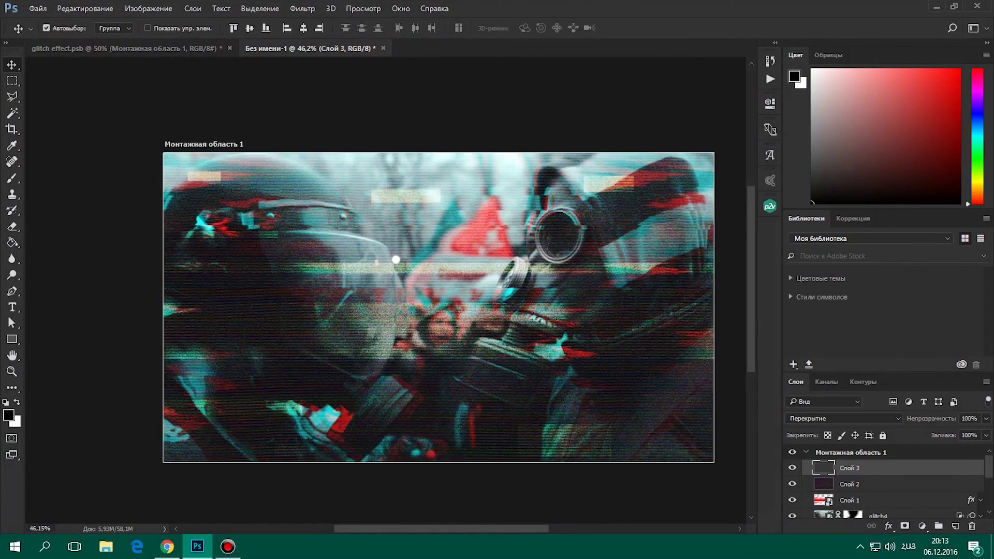
pyautogui.scroll(3, 404, 283)
pyautogui.scroll(2, 403, 283)
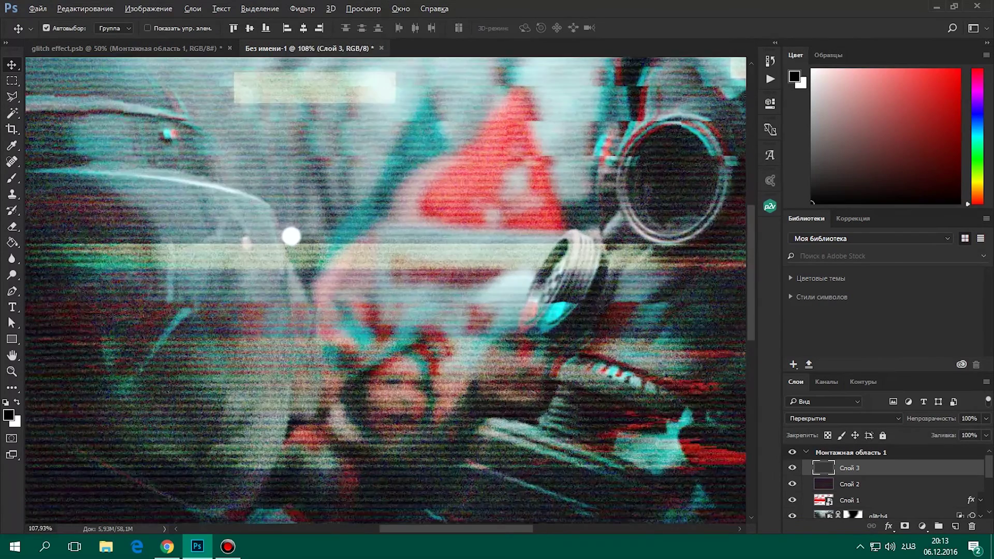
pyautogui.scroll(-3, 403, 283)
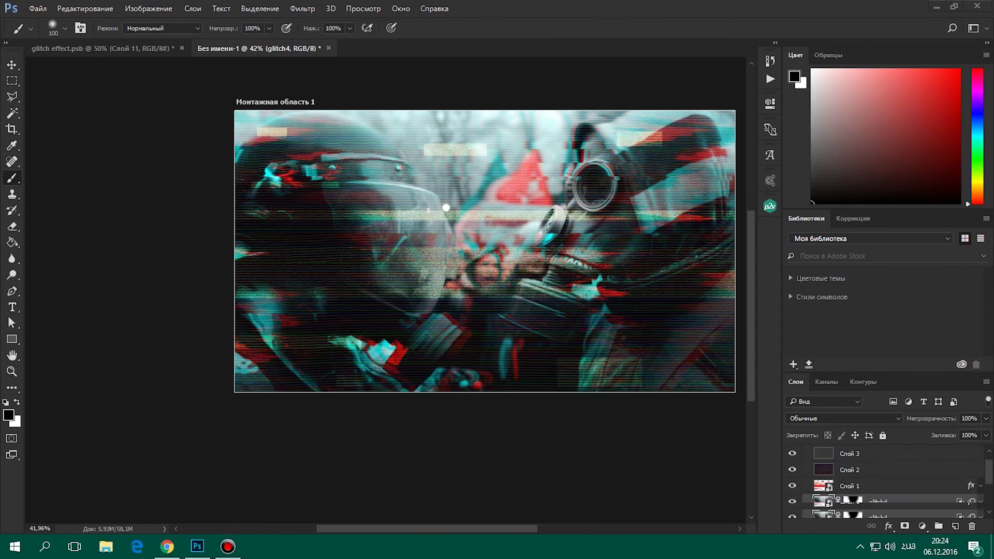
# Inside Группа 1, add a Gradient Map adjustment using the violet-to-orange gradient
pyautogui.scroll(-2, 880, 481)
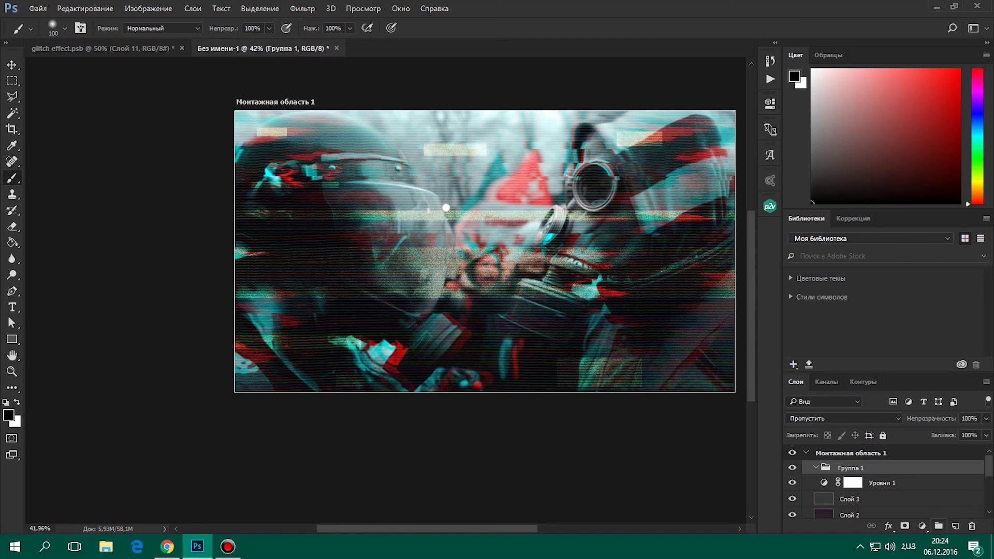
pyautogui.click(815, 467)
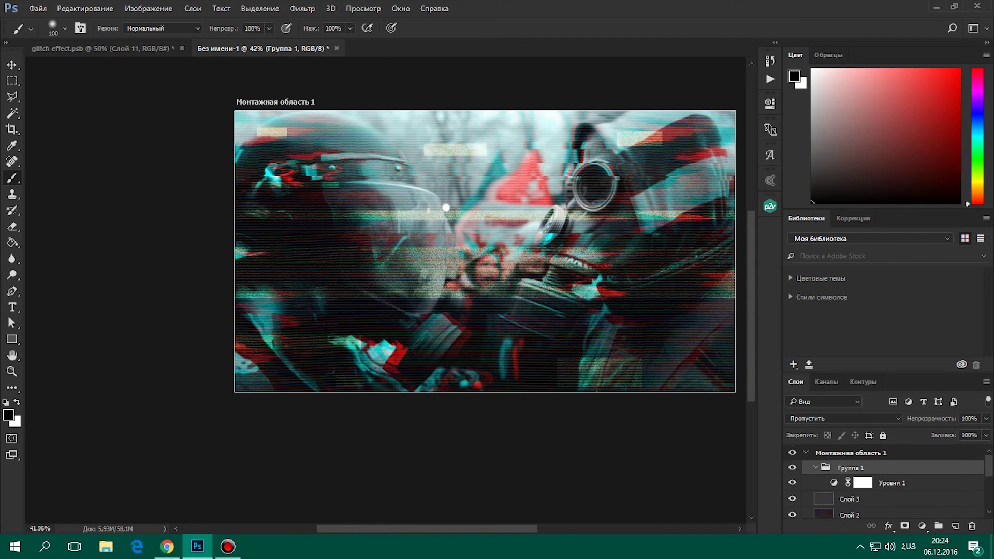
pyautogui.click(862, 482)
pyautogui.click(922, 526)
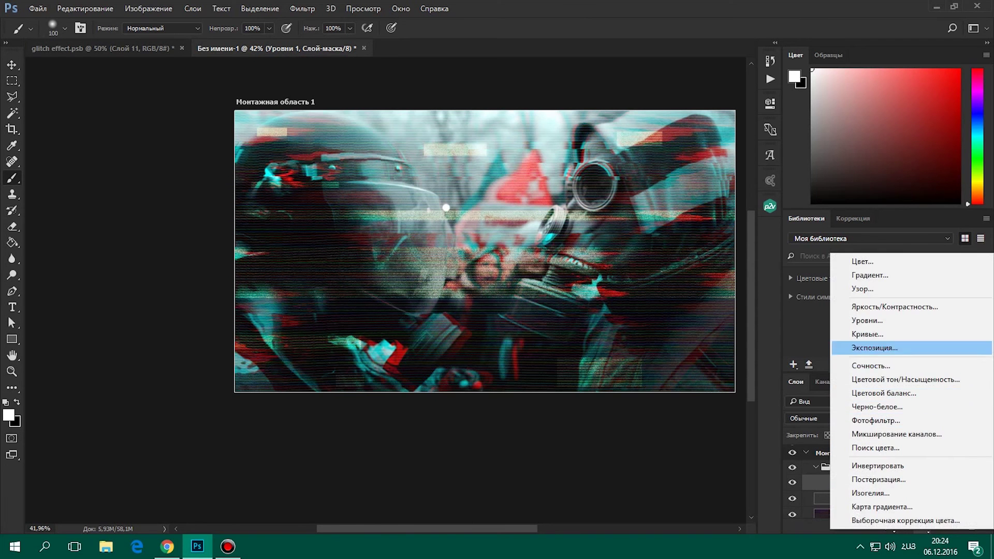
pyautogui.click(881, 506)
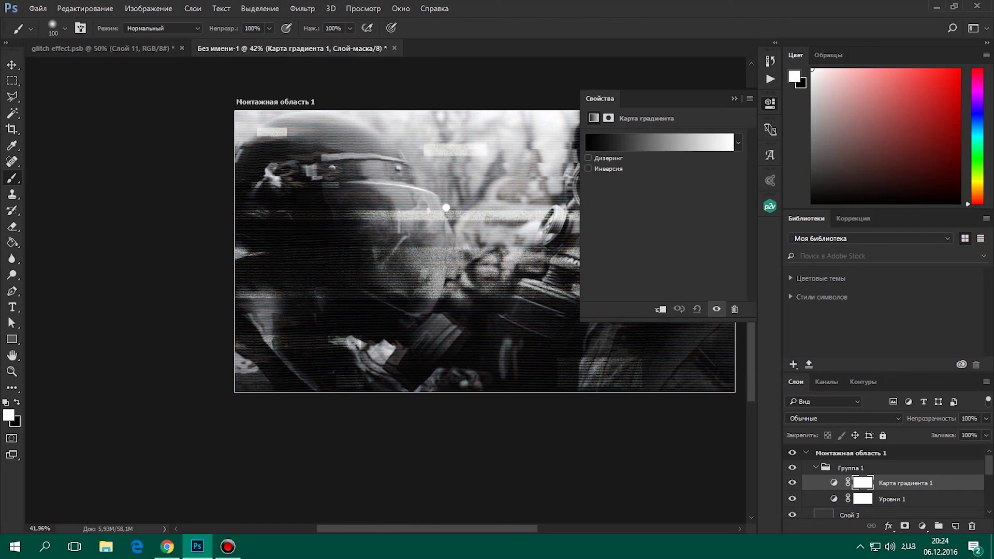
pyautogui.click(658, 142)
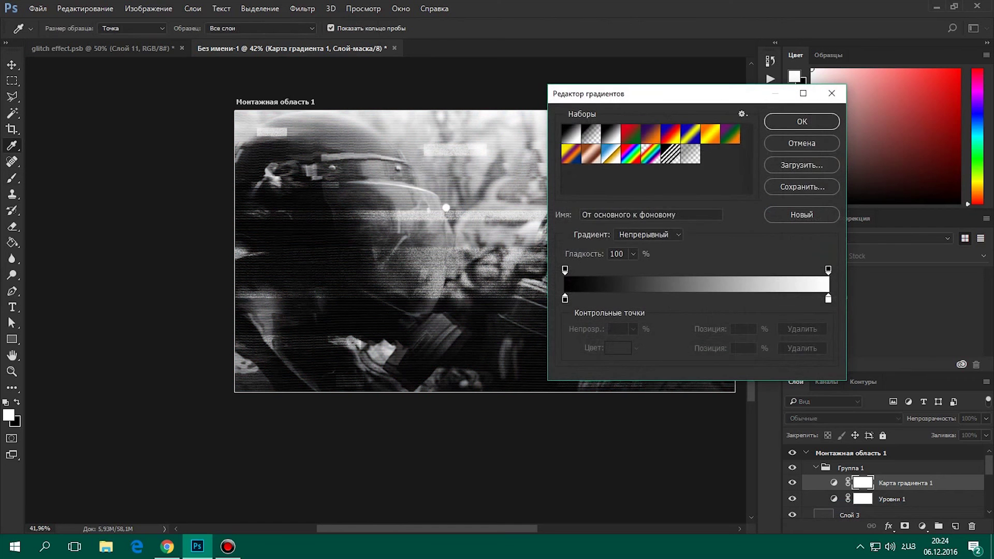
pyautogui.click(650, 133)
pyautogui.click(802, 121)
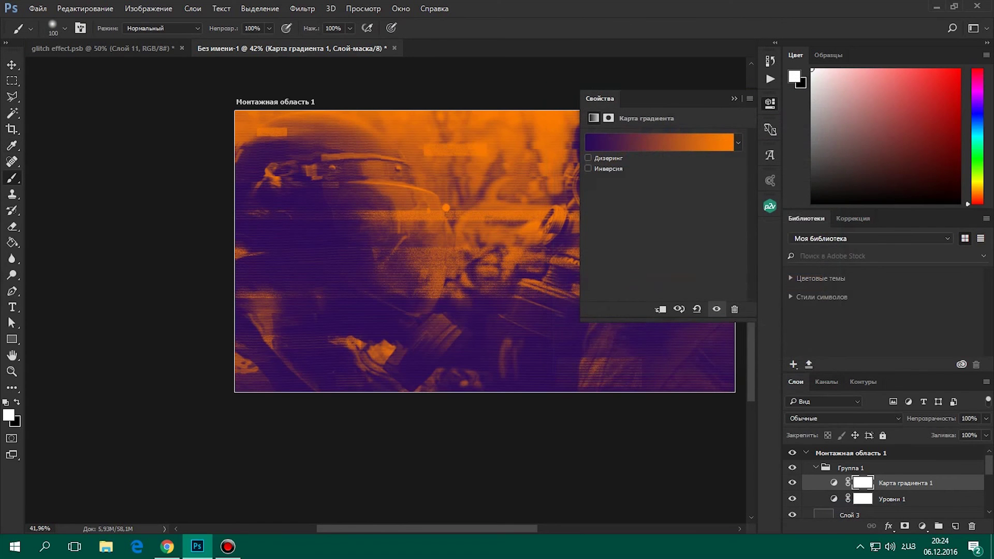
# Set the gradient map to Overlay blending and lower its opacity to 49%
pyautogui.click(843, 418)
pyautogui.scroll(-3, 828, 310)
pyautogui.click(828, 289)
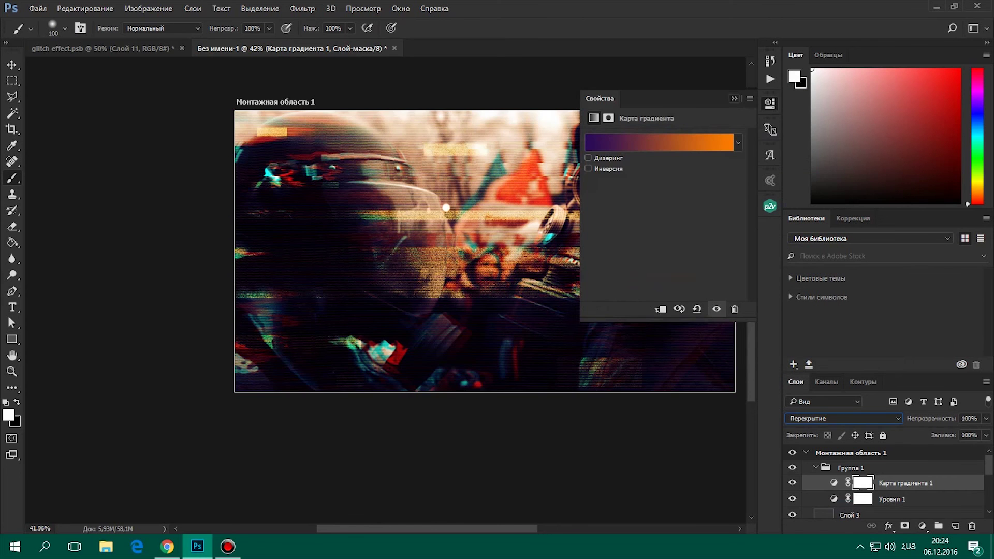
pyautogui.click(770, 103)
pyautogui.moveTo(946, 433); pyautogui.dragTo(945, 434)
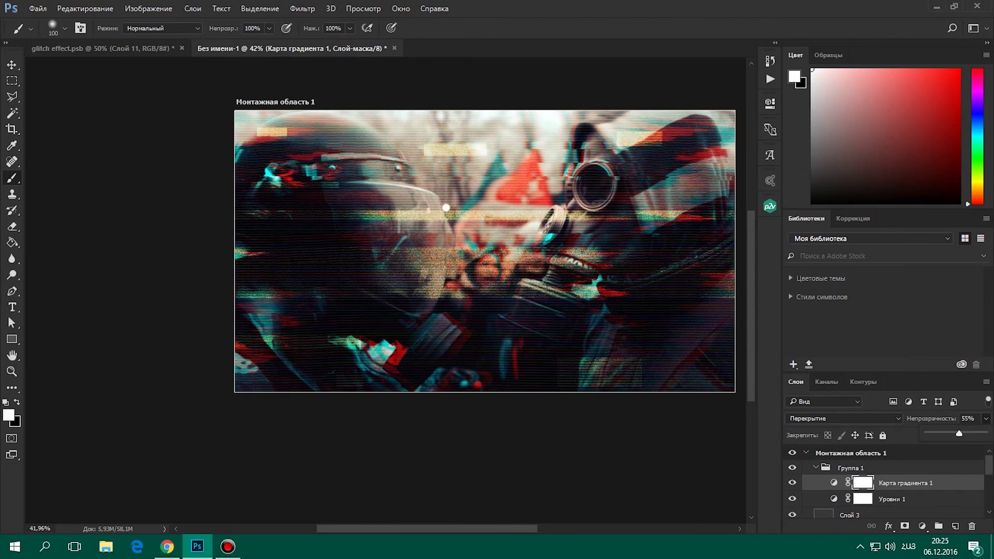
# Add a Curves adjustment layer to the group
pyautogui.click(922, 526)
pyautogui.click(864, 326)
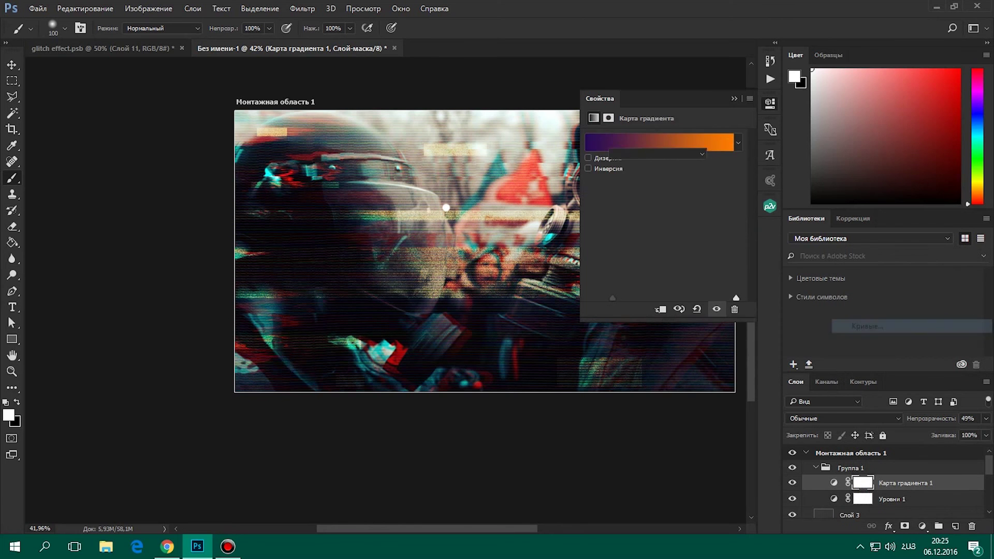
pyautogui.click(656, 153)
pyautogui.click(629, 164)
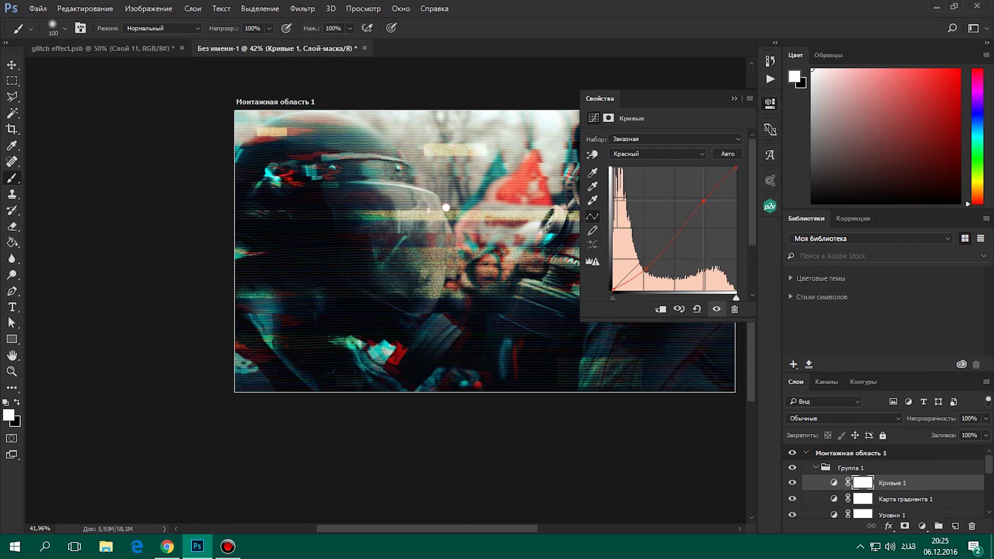
# Lift the green channel curve slightly and pull the blue channel curve down, then return to red
pyautogui.click(656, 153)
pyautogui.click(629, 172)
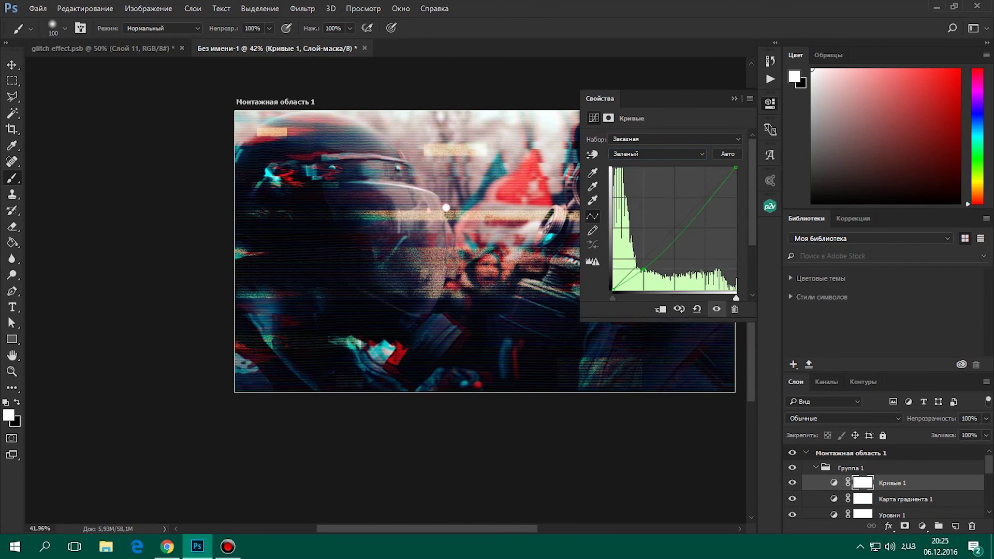
pyautogui.moveTo(703, 200); pyautogui.dragTo(701, 198)
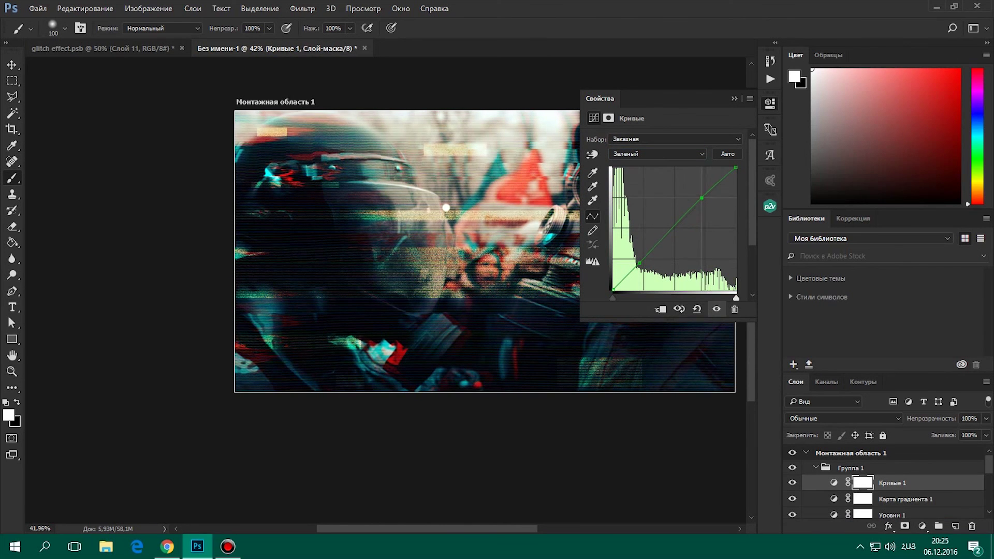
pyautogui.click(657, 154)
pyautogui.click(632, 188)
pyautogui.moveTo(651, 256); pyautogui.dragTo(657, 262)
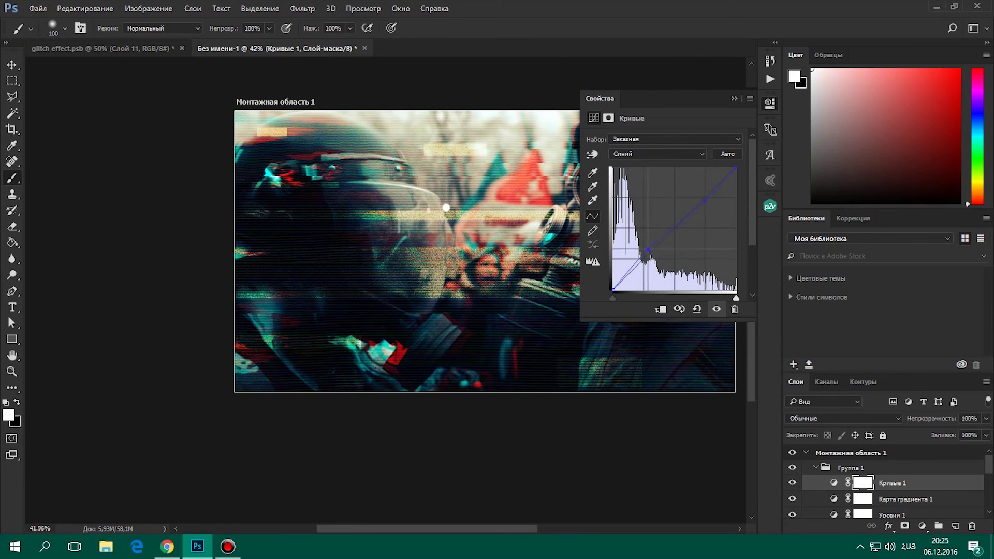
pyautogui.click(657, 154)
pyautogui.click(629, 171)
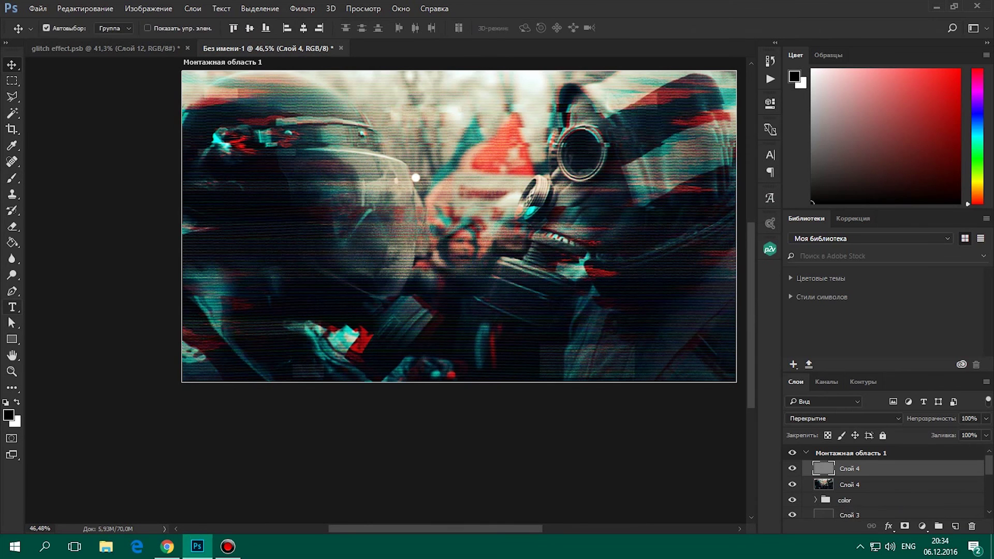
# Add the GLITCH title over the photo, scale it up, and make it white
pyautogui.press('t')
pyautogui.click(311, 261)
pyautogui.write('GLITC')
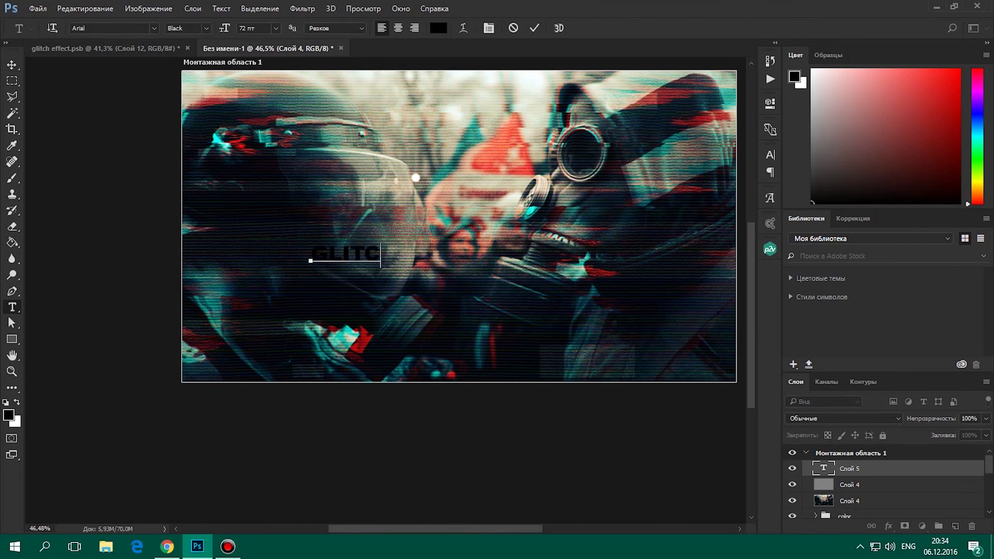
pyautogui.write('H')
pyautogui.click(11, 65)
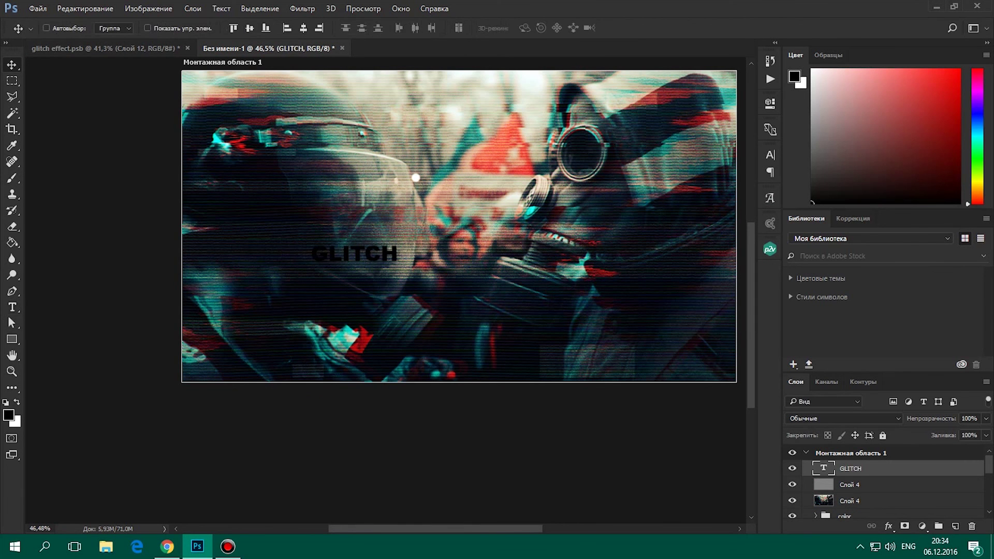
pyautogui.hotkey('ctrl', 't')
pyautogui.moveTo(398, 245); pyautogui.dragTo(460, 227)
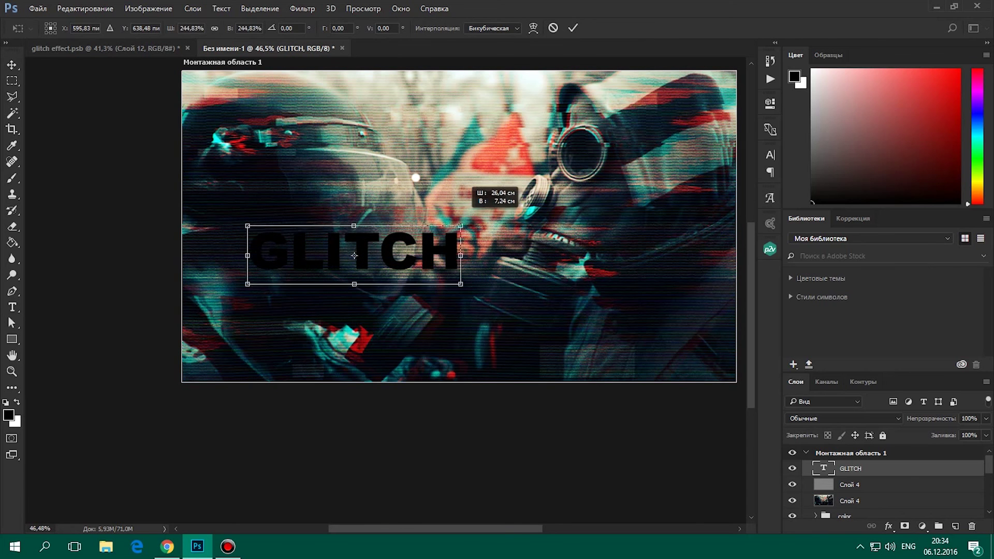
pyautogui.press('Return')
pyautogui.press('Return')
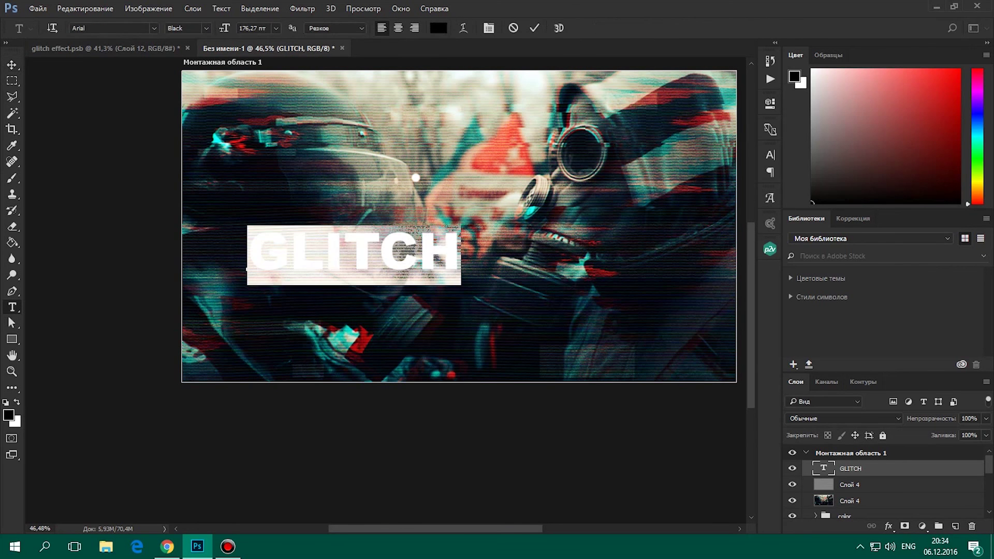
pyautogui.click(17, 401)
pyautogui.hotkey('ctrl', 'Return')
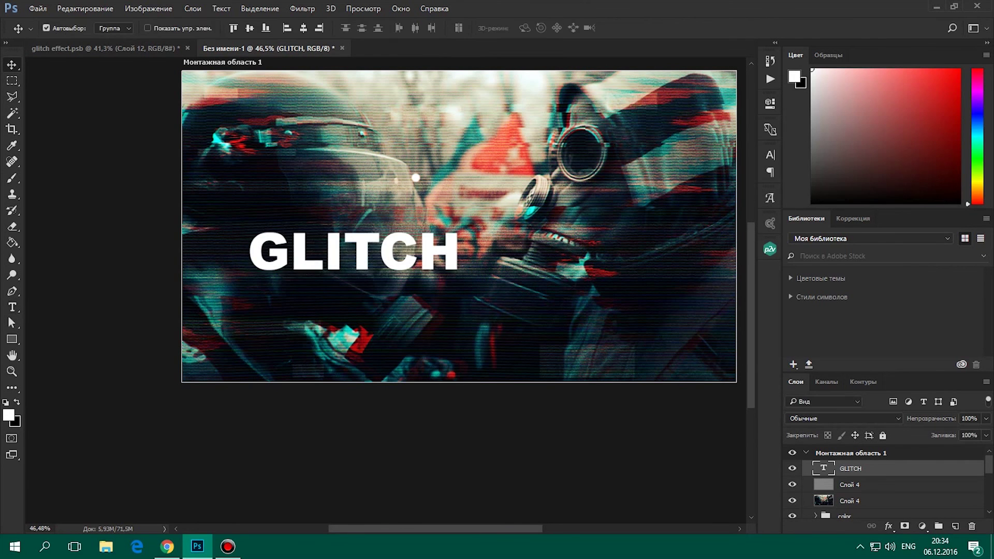
pyautogui.scroll(-3, 416, 177)
pyautogui.scroll(5, 446, 139)
# Add a smaller EFFECT text line beneath GLITCH and select its text
pyautogui.press('t')
pyautogui.click(423, 297)
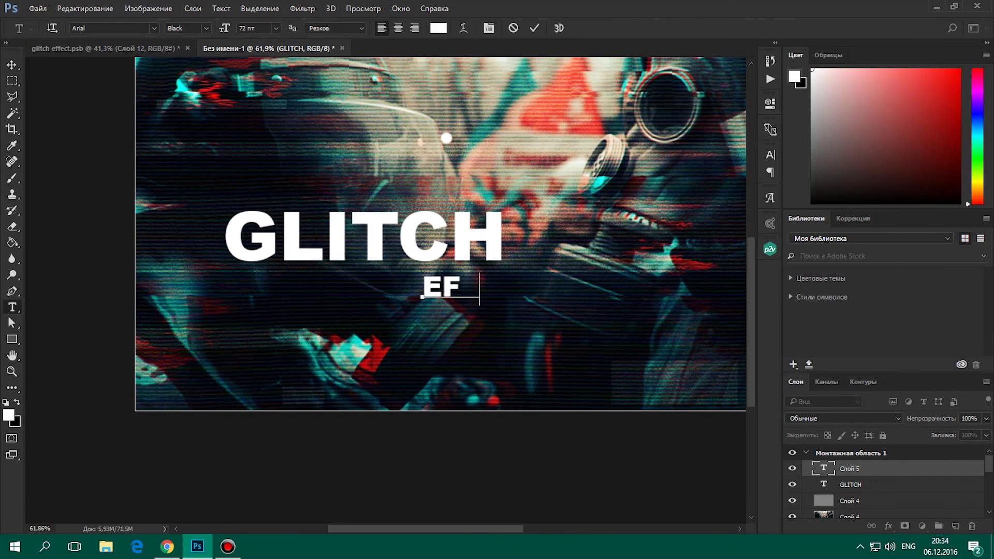
pyautogui.write('FECT')
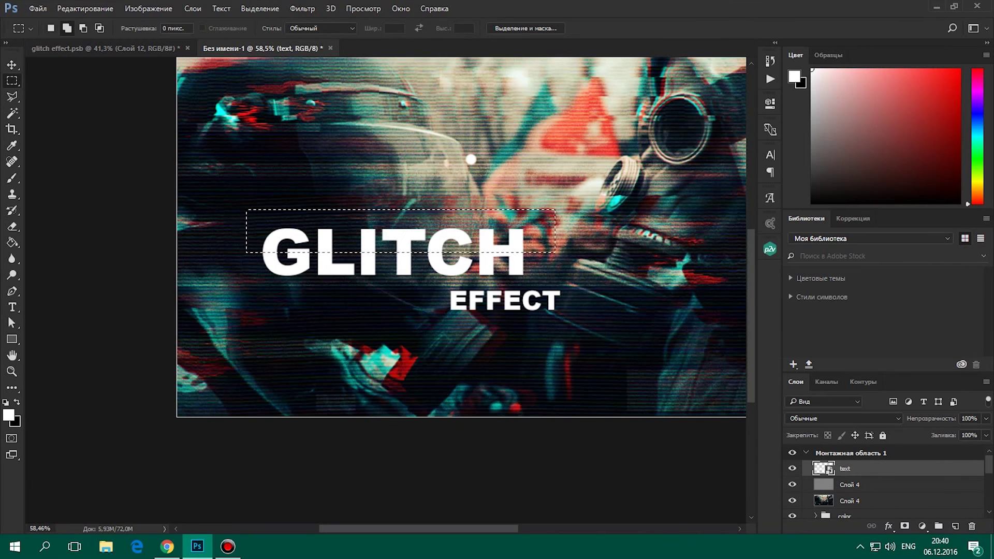
pyautogui.moveTo(436, 282); pyautogui.dragTo(579, 300)
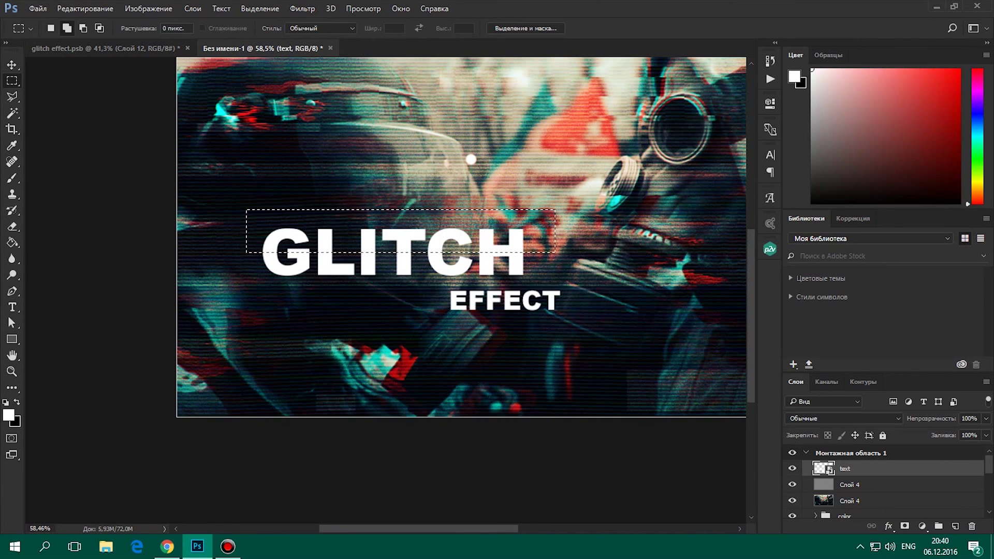
# Apply a Wave distortion to the text, redoing it with 5 generators
pyautogui.click(302, 8)
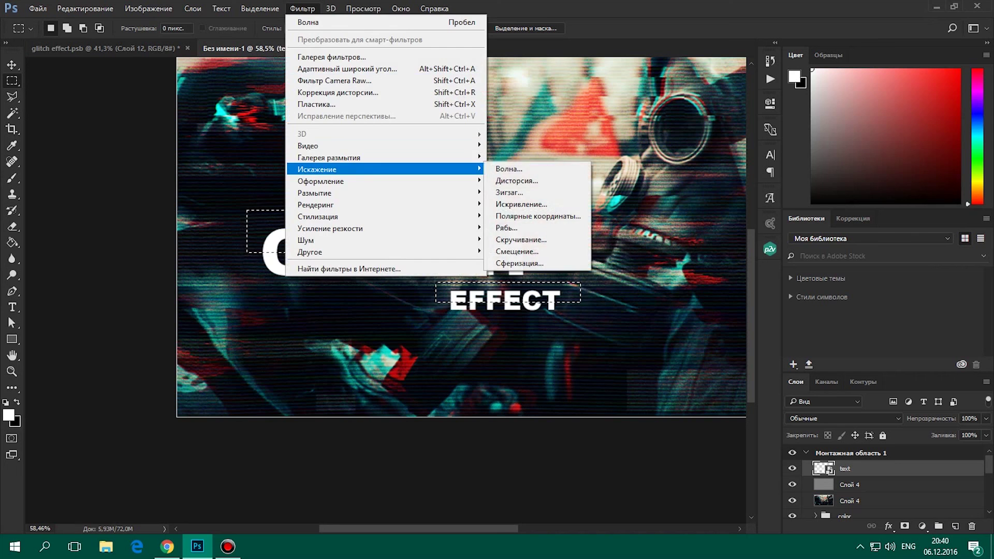
pyautogui.moveTo(385, 169)
pyautogui.click(513, 169)
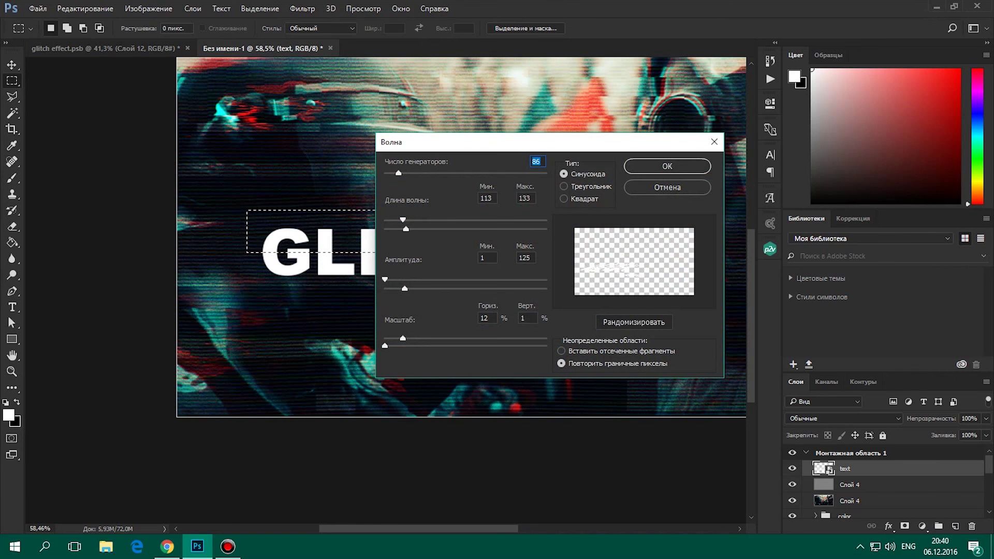
pyautogui.press('Return')
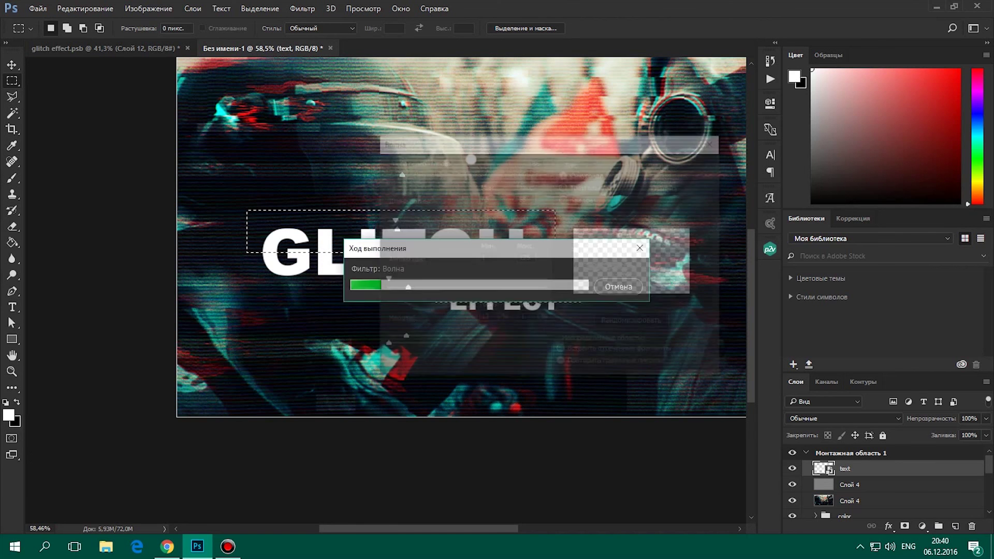
pyautogui.hotkey('ctrl', 'z')
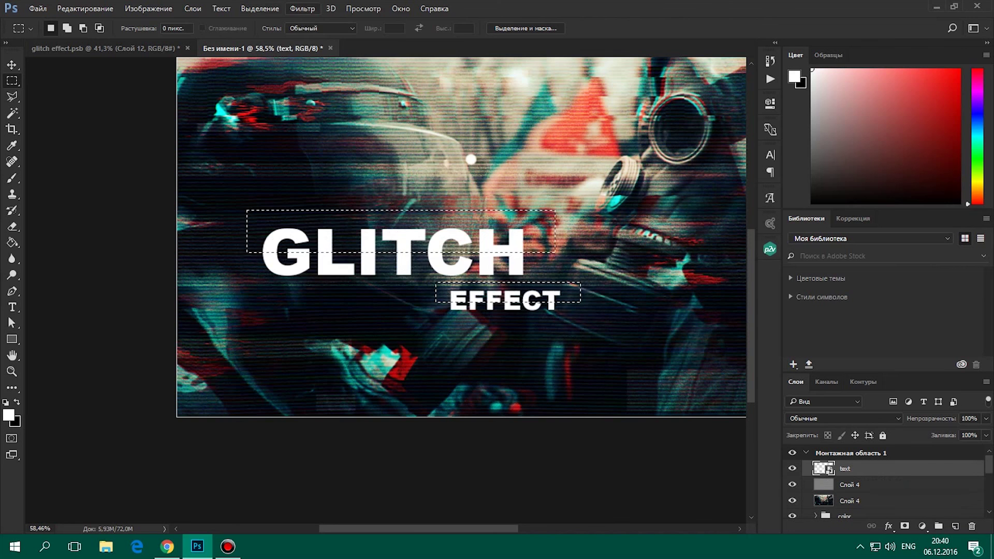
pyautogui.click(302, 9)
pyautogui.click(507, 169)
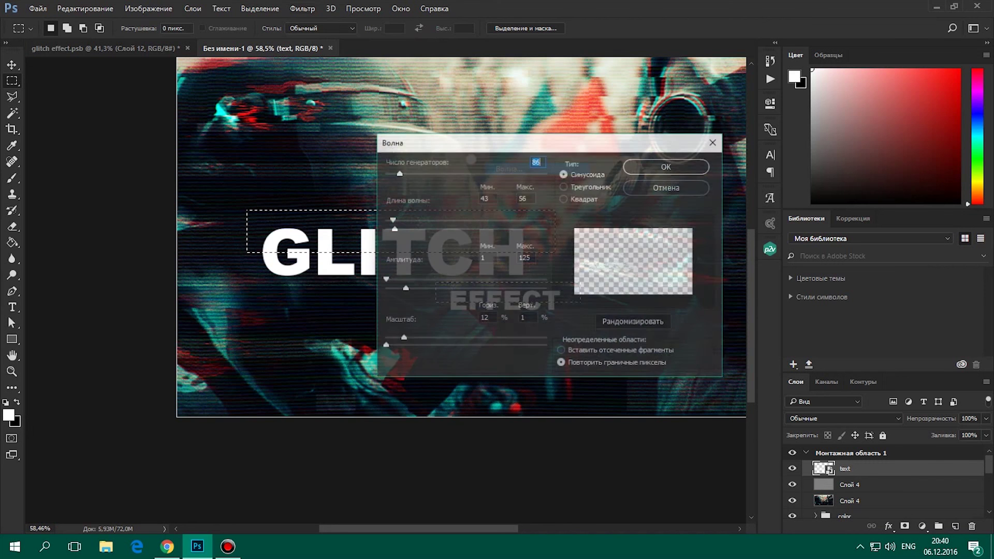
pyautogui.write('5')
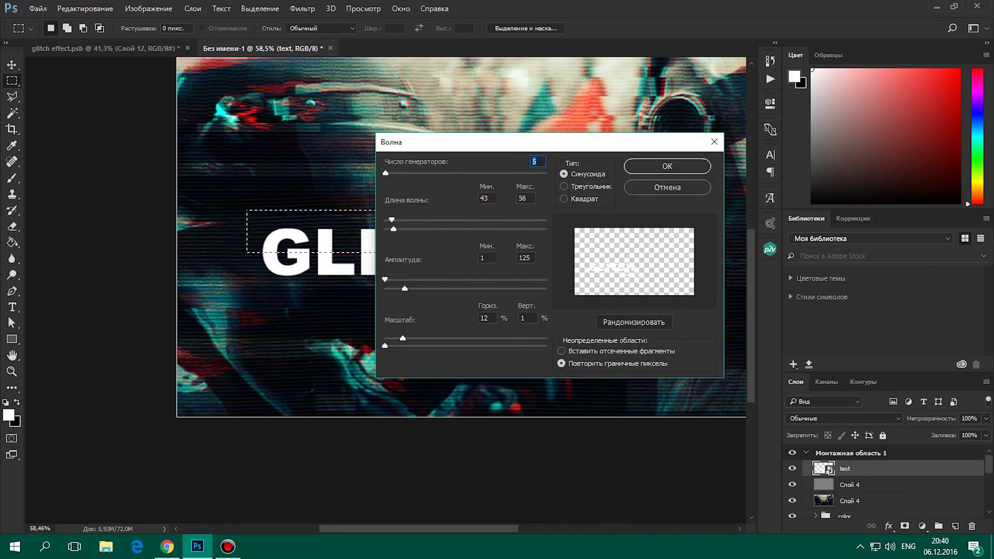
pyautogui.press('Return')
# Duplicate the wave-distorted text layer in the Layers panel
pyautogui.scroll(-3, 596, 173)
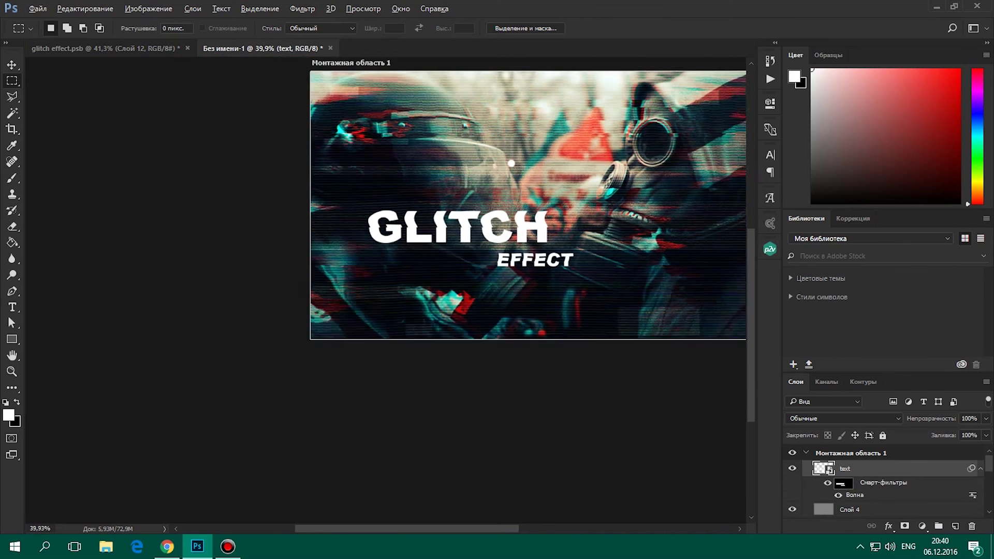
pyautogui.scroll(-2, 569, 155)
pyautogui.scroll(-1, 569, 155)
pyautogui.scroll(1, 569, 156)
pyautogui.scroll(1, 570, 155)
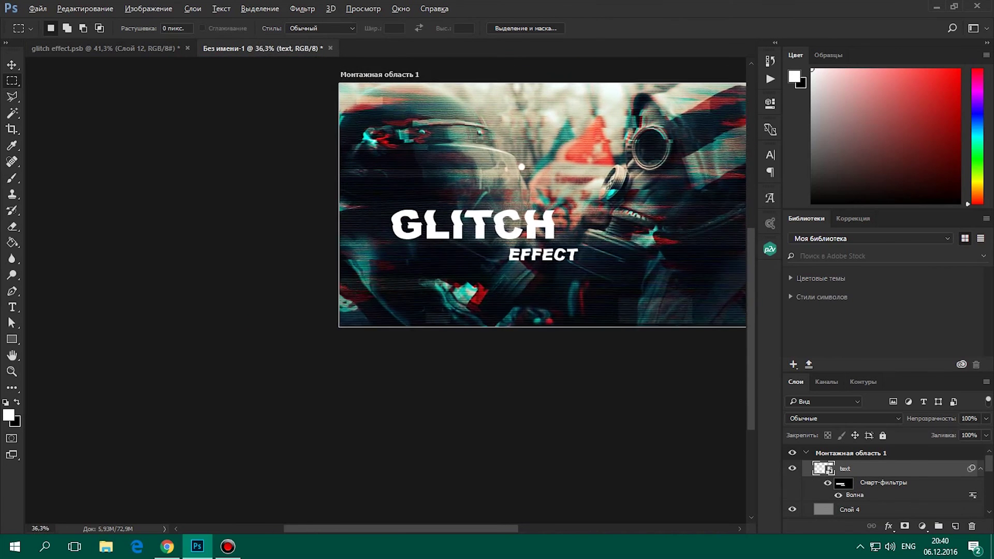
pyautogui.scroll(1, 592, 161)
pyautogui.press('v')
pyautogui.moveTo(826, 469)
pyautogui.mouseDown()
pyautogui.moveTo(826, 459)
pyautogui.moveTo(955, 526)
pyautogui.mouseUp()
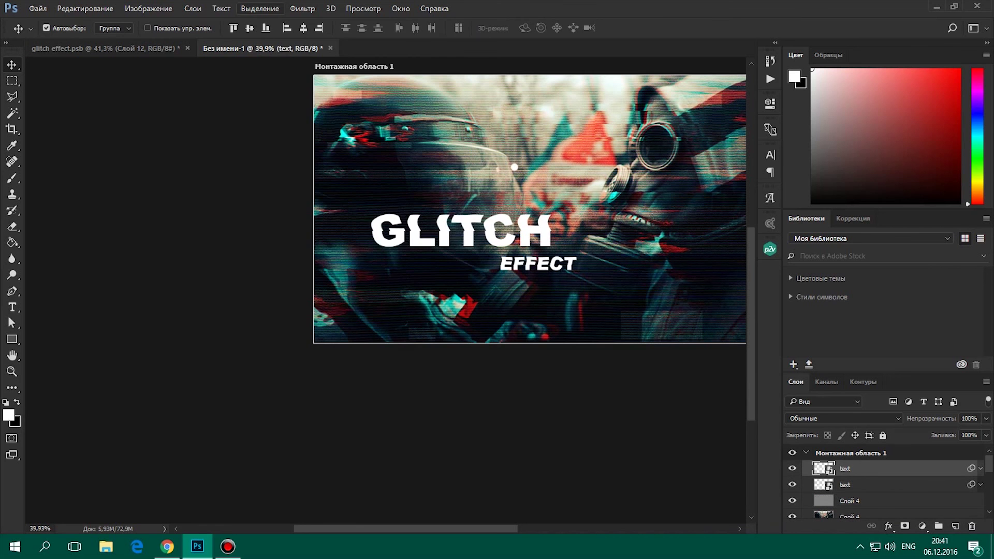
# Give the text copy a Motion Blur with distance 35, and keep only its blue channel visible
pyautogui.click(302, 8)
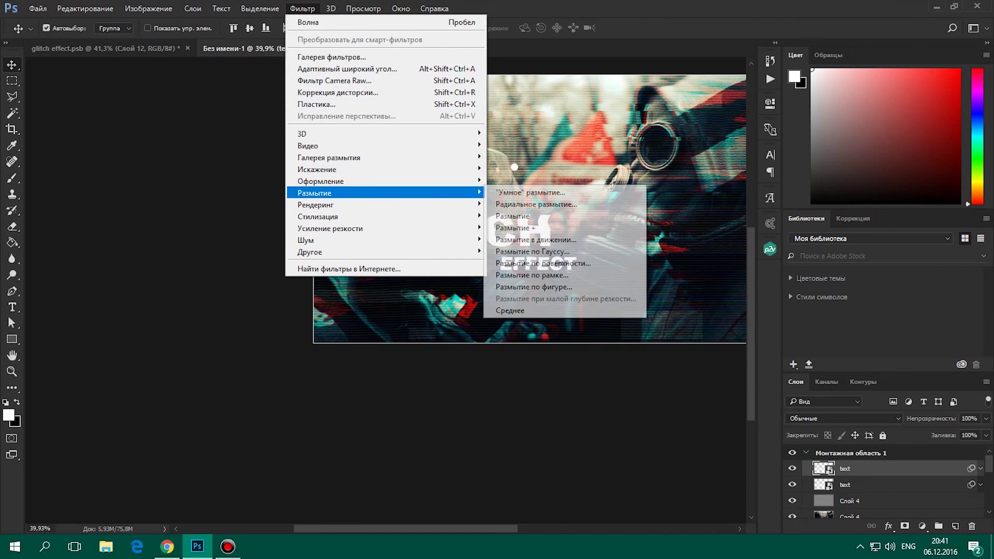
pyautogui.click(536, 239)
pyautogui.press('Tab')
pyautogui.press('Up')
pyautogui.press('Up')
pyautogui.press('Up')
pyautogui.press('Down')
pyautogui.press('Down')
pyautogui.press('Down')
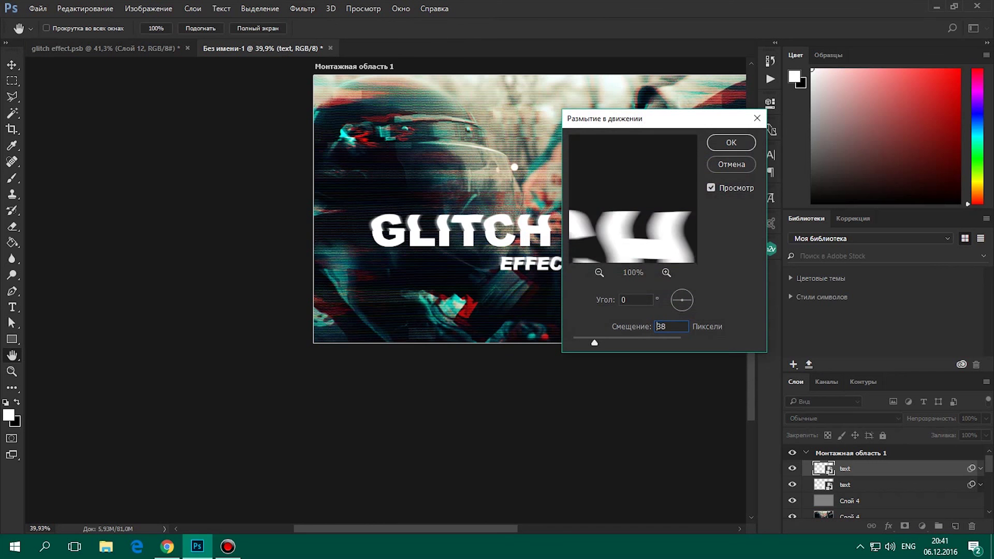
pyautogui.press('Return')
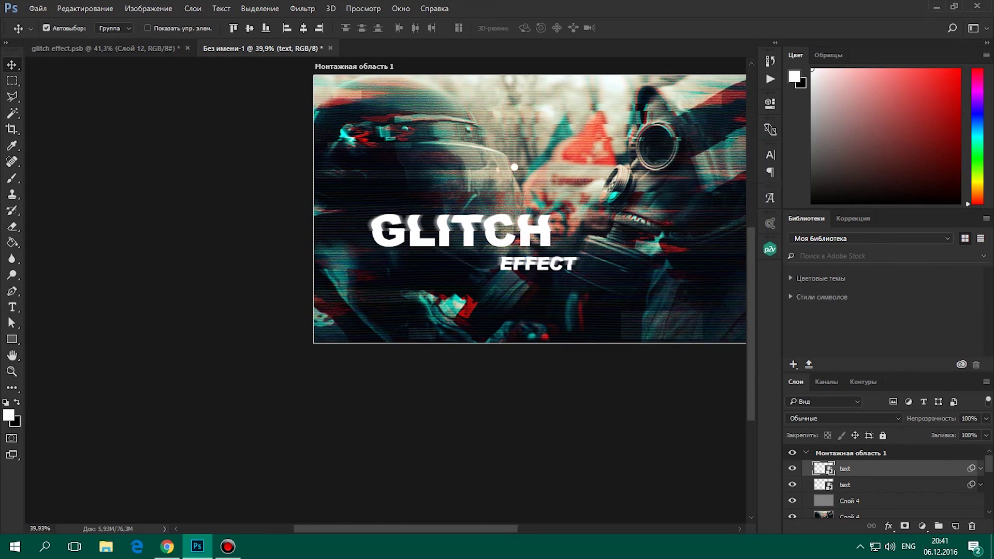
pyautogui.doubleClick(905, 468)
pyautogui.click(519, 240)
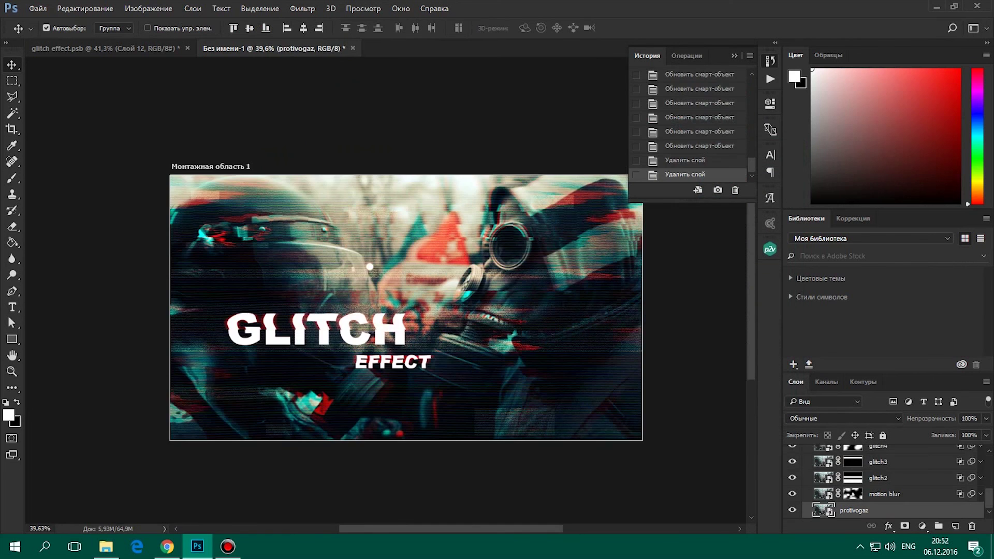
# In the protivogaz smart object, hide the original photo, embed Modern-Combat-Blackout, and save
pyautogui.doubleClick(370, 266)
pyautogui.scroll(-1, 385, 291)
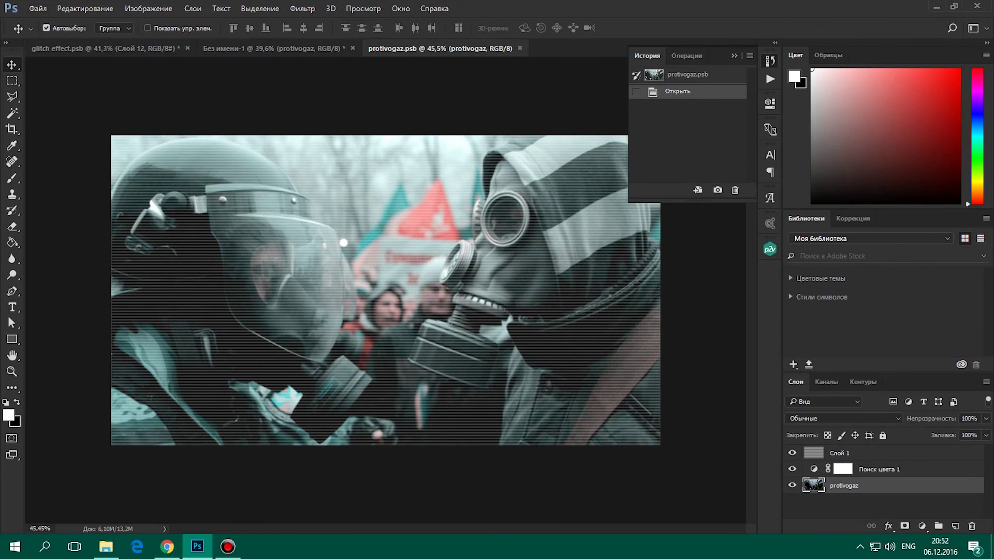
pyautogui.click(792, 485)
pyautogui.click(37, 8)
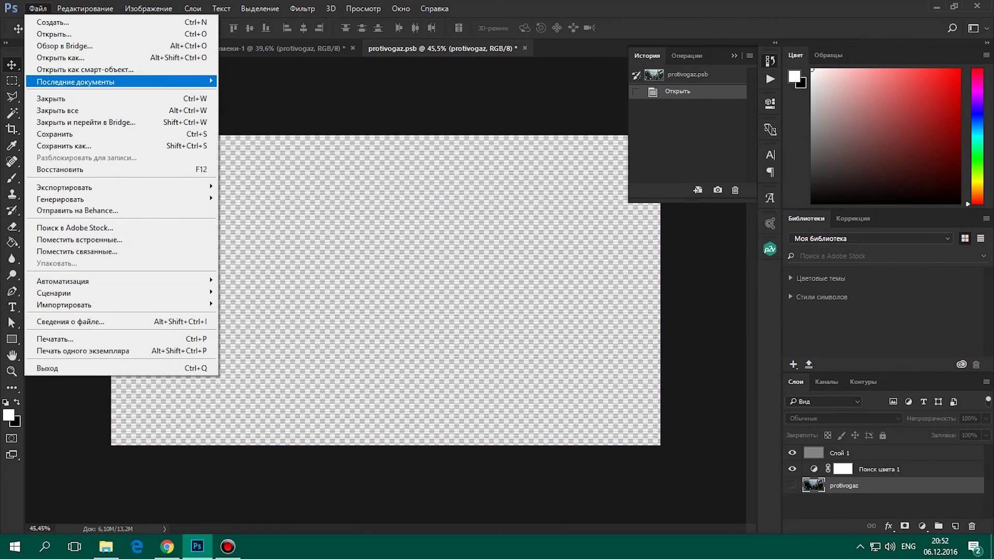
pyautogui.click(77, 228)
pyautogui.click(221, 88)
pyautogui.click(145, 88)
pyautogui.press('Return')
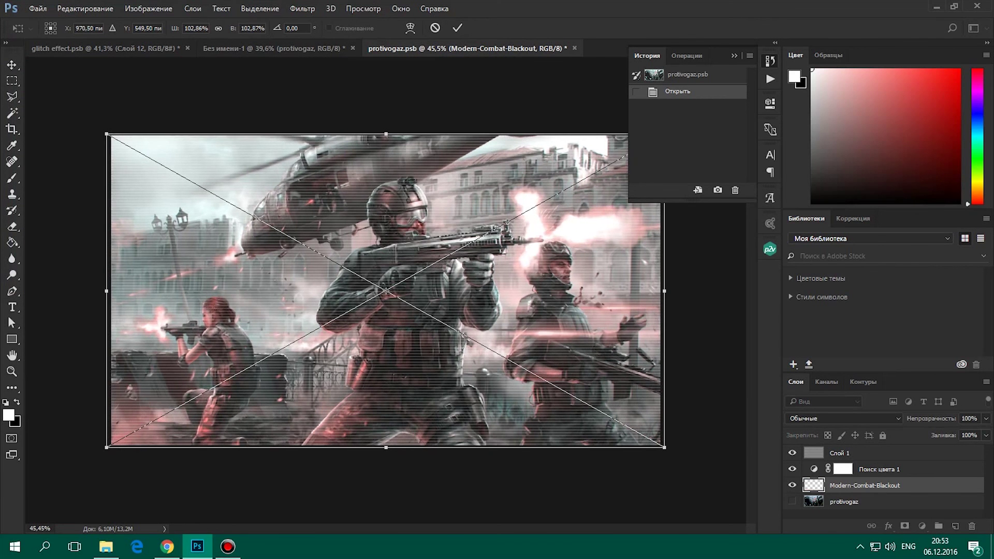
pyautogui.press('Return')
pyautogui.hotkey('ctrl', 's')
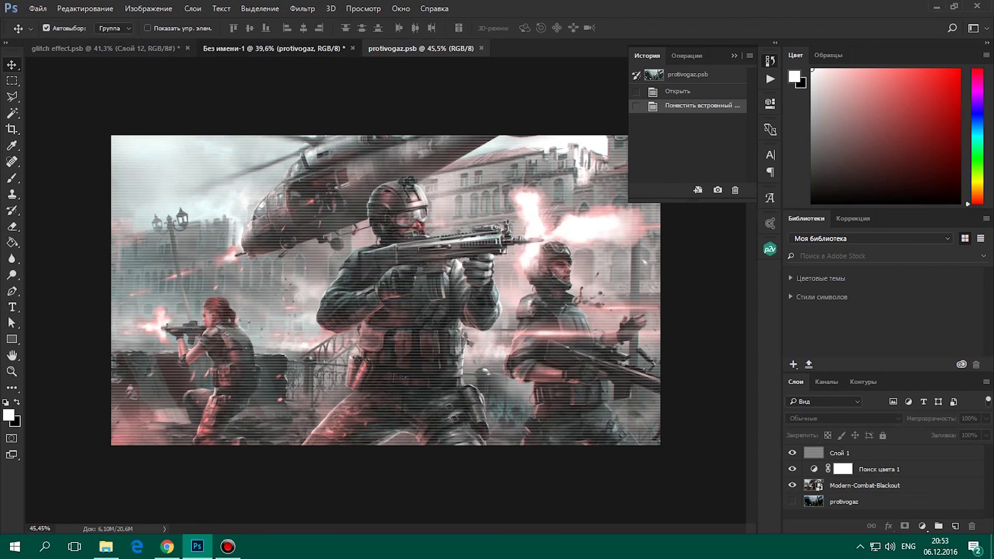
# Check the updated glitch artwork, then delete the Modern-Combat-Blackout layer
pyautogui.click(273, 48)
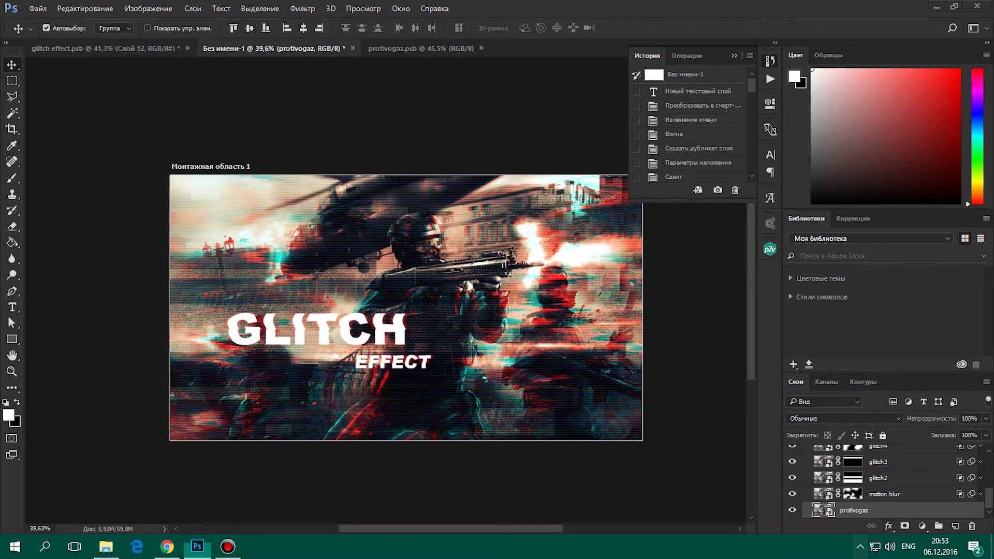
pyautogui.scroll(-2, 692, 377)
pyautogui.scroll(2, 691, 377)
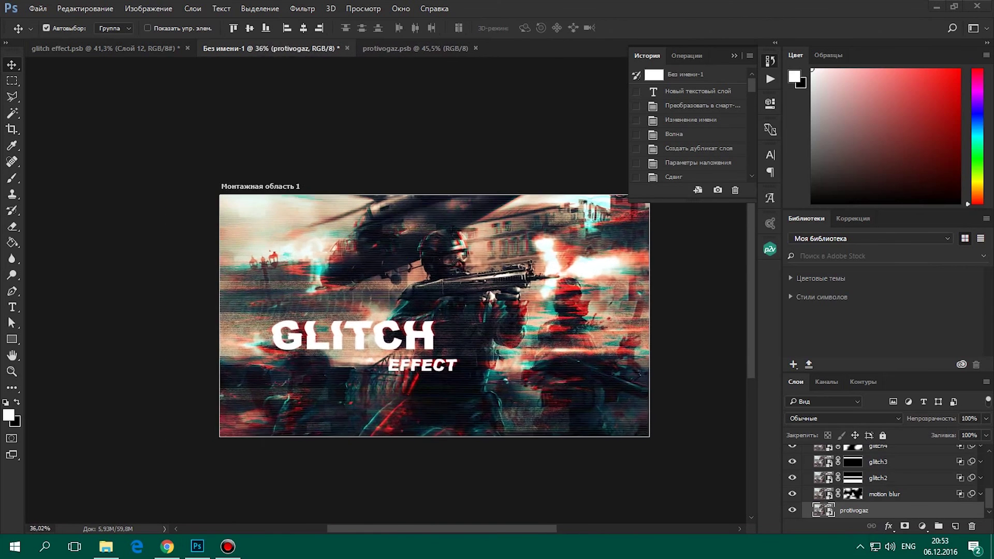
pyautogui.hotkey('ctrl', 'Tab')
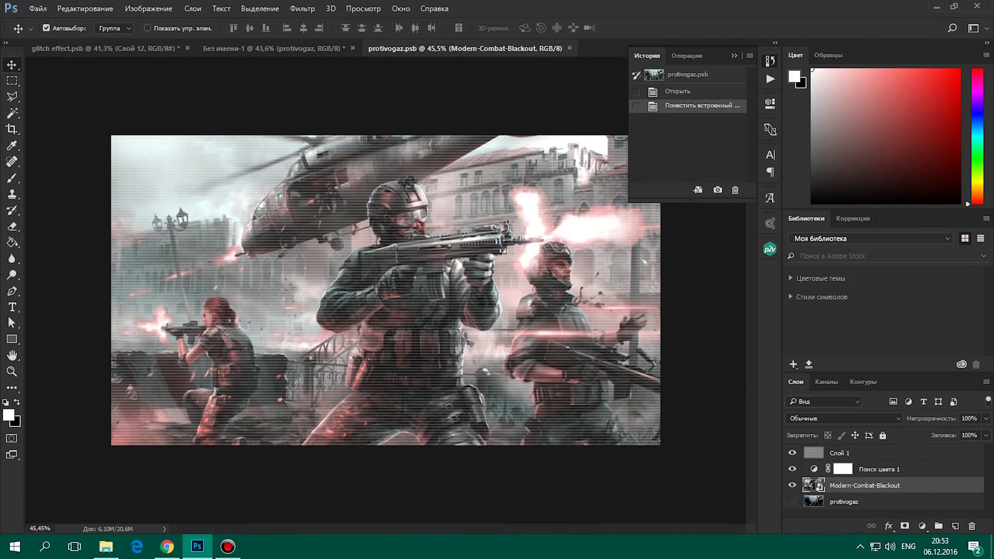
pyautogui.press('Delete')
# Embed war_art-wallpaper-1680x1050 scaled to fill the canvas, then save and return to the artwork
pyautogui.hotkey('alt', 'f')
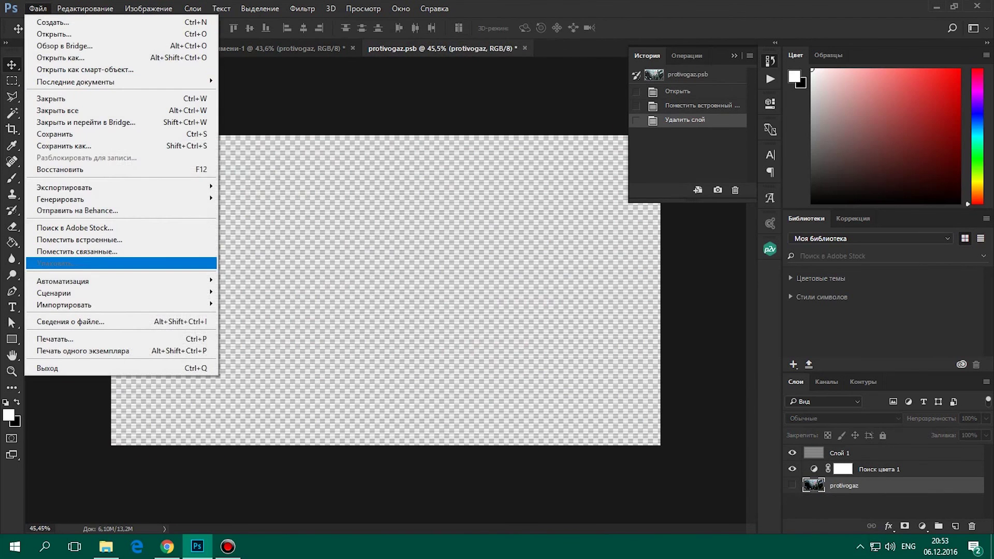
pyautogui.press('Return')
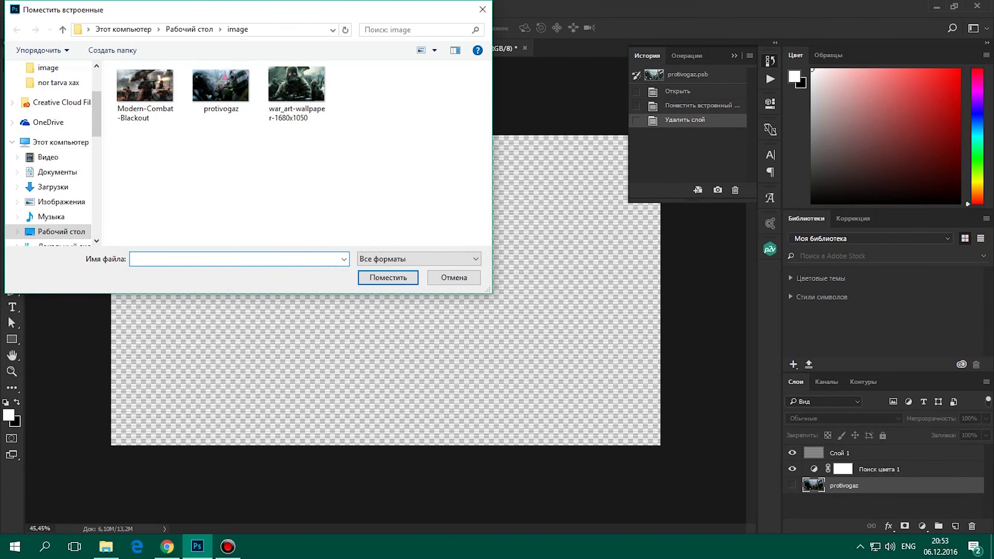
pyautogui.click(296, 86)
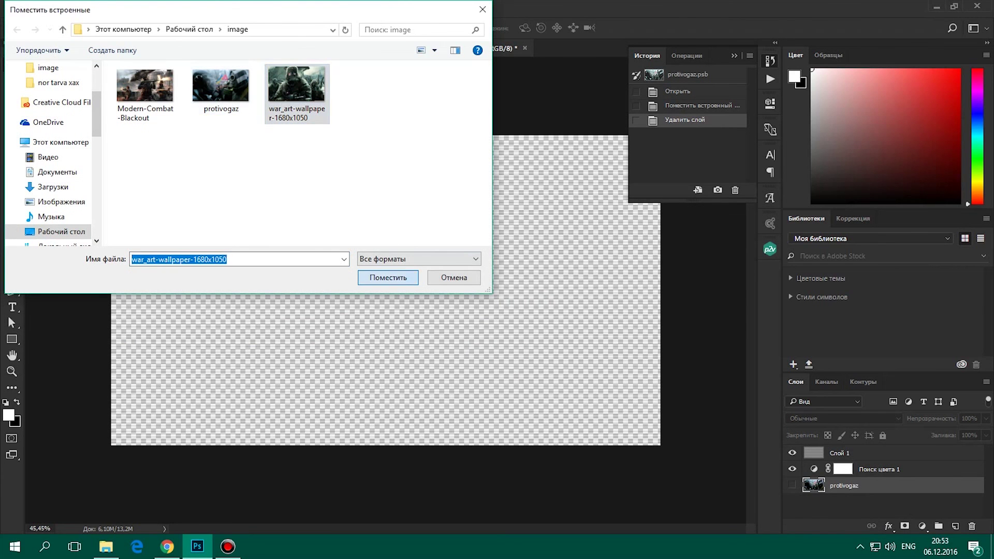
pyautogui.press('Return')
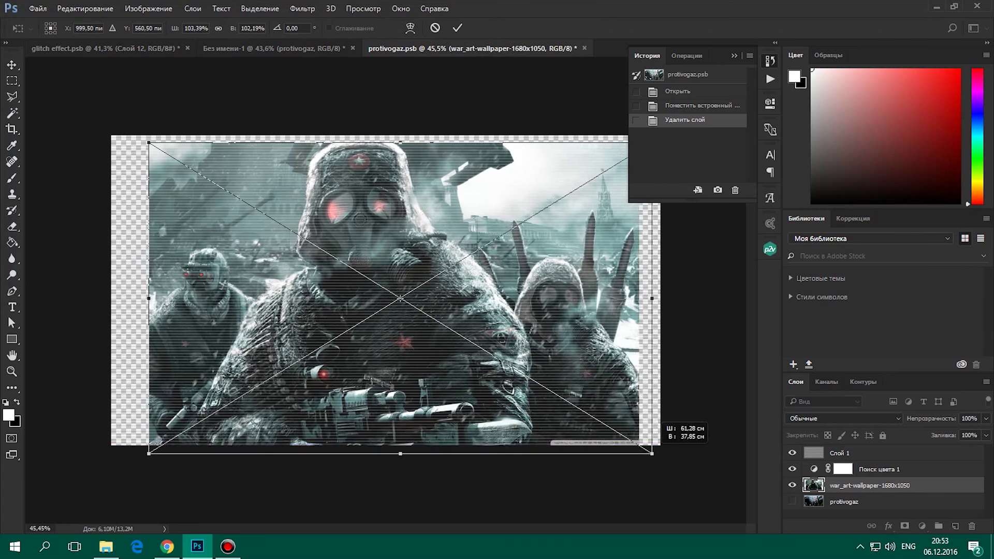
pyautogui.moveTo(652, 454); pyautogui.dragTo(664, 464)
pyautogui.press('Return')
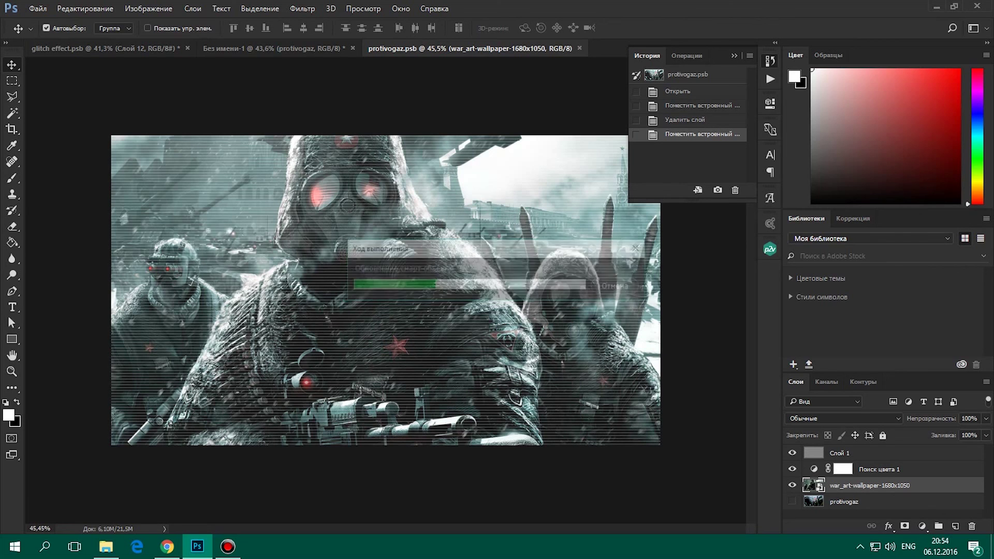
pyautogui.hotkey('ctrl', 'shift', 'Tab')
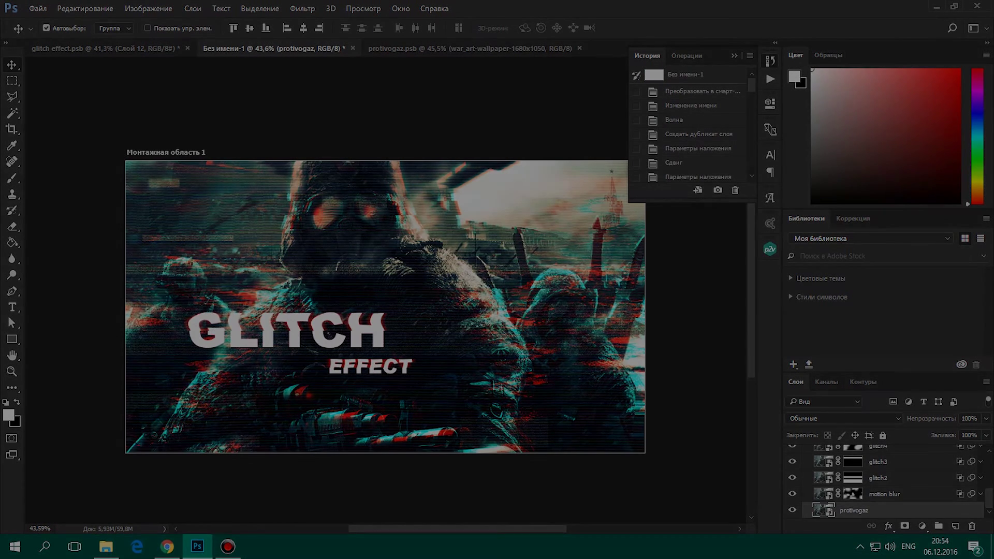